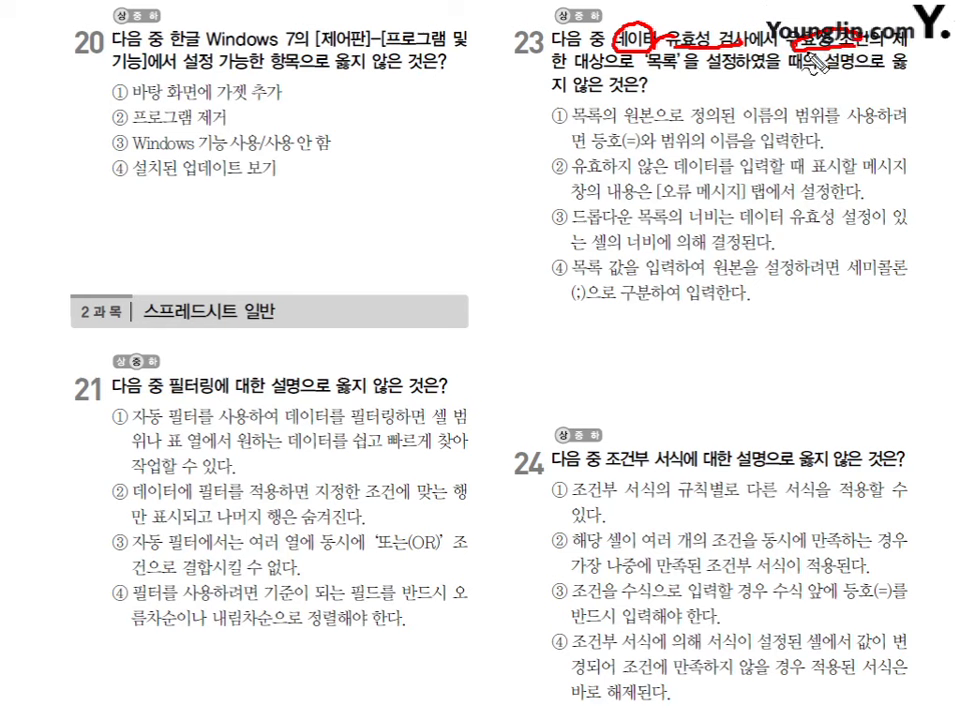
Circle 목록 and underline 않은 in the text of question 23 with the red pen, and clear the markings
{"action": "left_click_drag", "start_coordinate": [668, 50], "coordinate": [672, 80]}
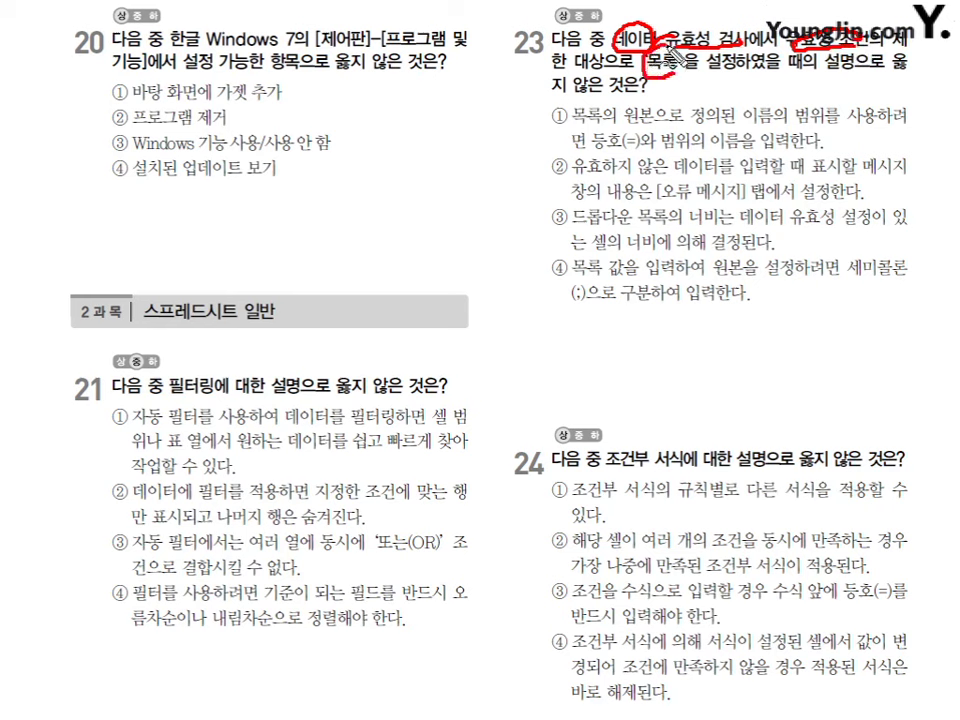
{"action": "left_click_drag", "start_coordinate": [594, 89], "coordinate": [610, 87]}
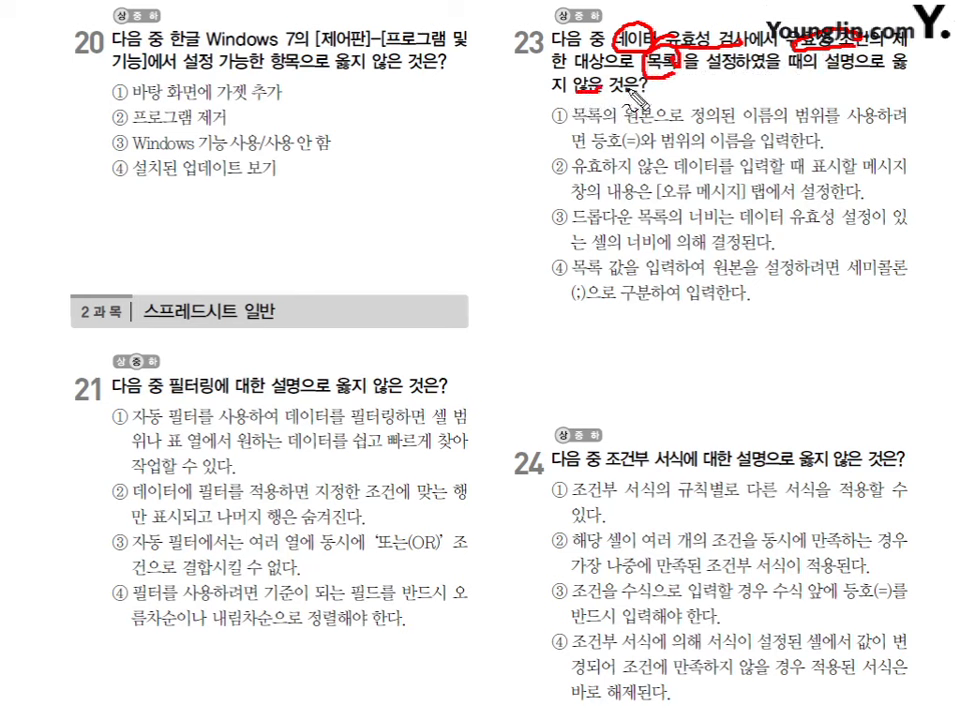
{"action": "key", "text": "Escape"}
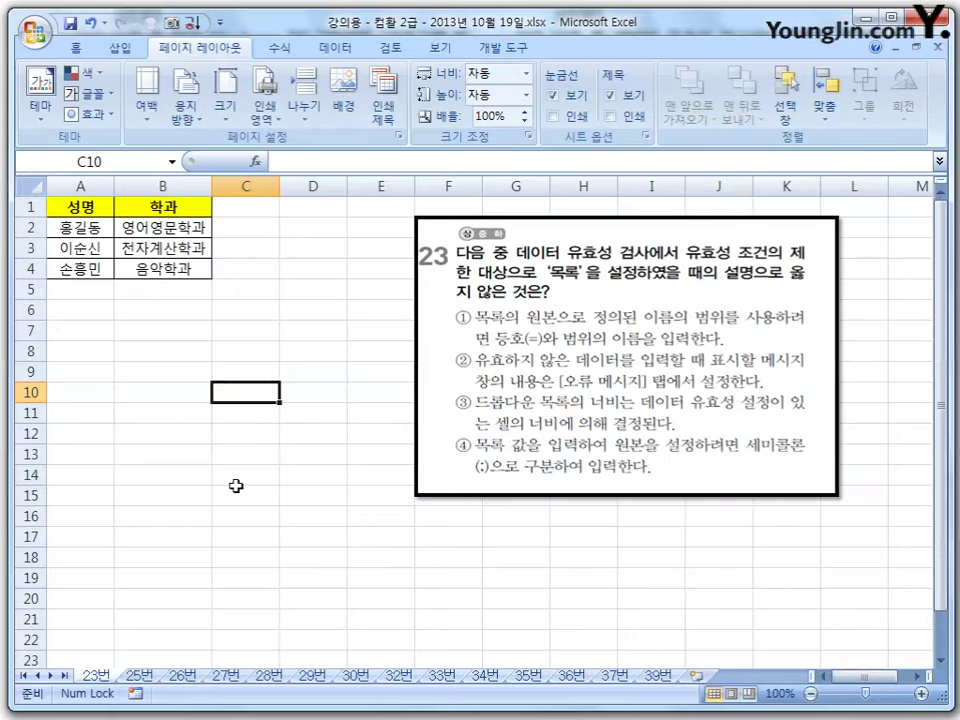
Enlarge the question 23 picture on sheet 23번 down to about row 17 and deselect it
{"action": "left_click", "coordinate": [585, 446]}
{"action": "left_click_drag", "start_coordinate": [412, 497], "coordinate": [352, 536]}
{"action": "left_click", "coordinate": [705, 601]}
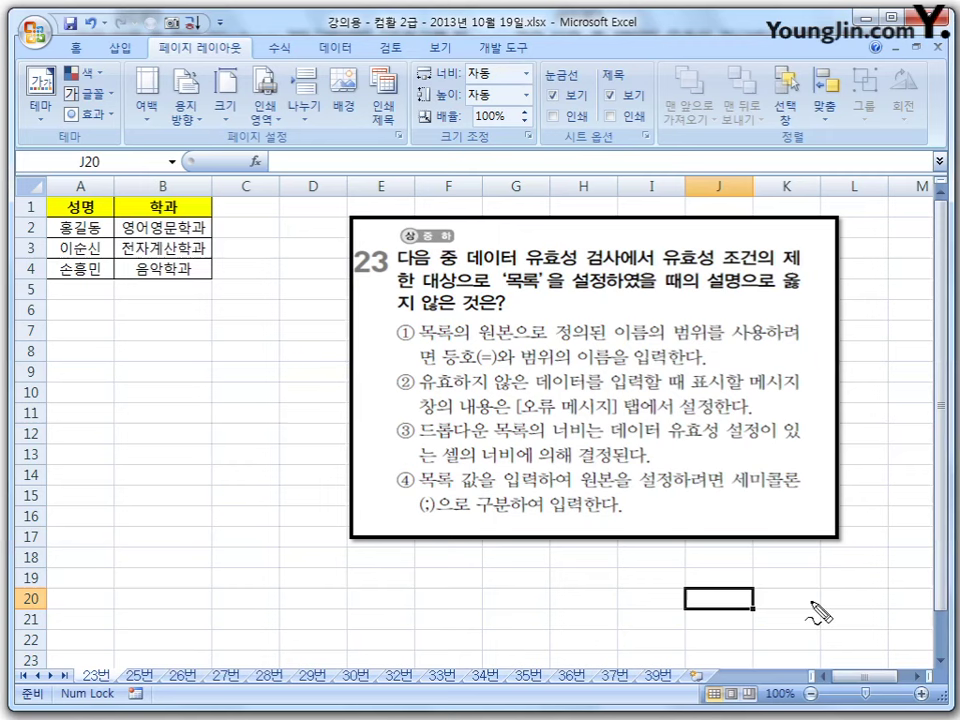
Circle 원본 and underline the named-range and equals-sign wording in option ① in red, and clear the markings
{"action": "mouse_move", "coordinate": [499, 343]}
{"action": "left_mouse_down"}
{"action": "mouse_move", "coordinate": [512, 342]}
{"action": "mouse_move", "coordinate": [482, 333]}
{"action": "mouse_move", "coordinate": [515, 334]}
{"action": "mouse_move", "coordinate": [512, 346]}
{"action": "left_mouse_up"}
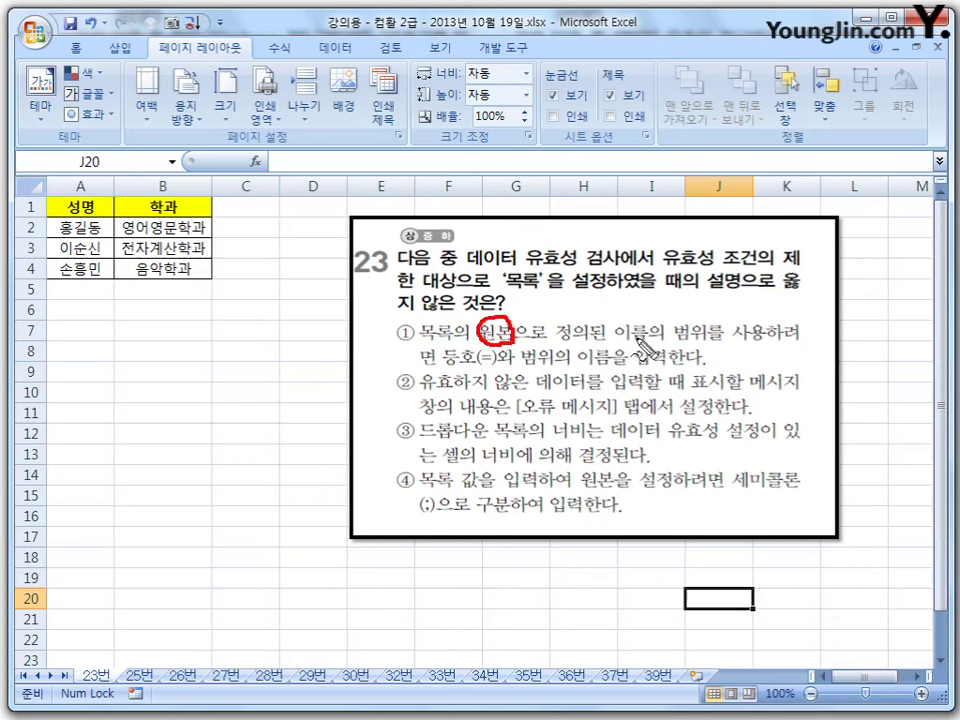
{"action": "mouse_move", "coordinate": [621, 340]}
{"action": "left_mouse_down"}
{"action": "mouse_move", "coordinate": [716, 357]}
{"action": "mouse_move", "coordinate": [765, 336]}
{"action": "left_mouse_up"}
{"action": "left_click_drag", "start_coordinate": [423, 367], "coordinate": [505, 367]}
{"action": "left_click_drag", "start_coordinate": [522, 367], "coordinate": [684, 369]}
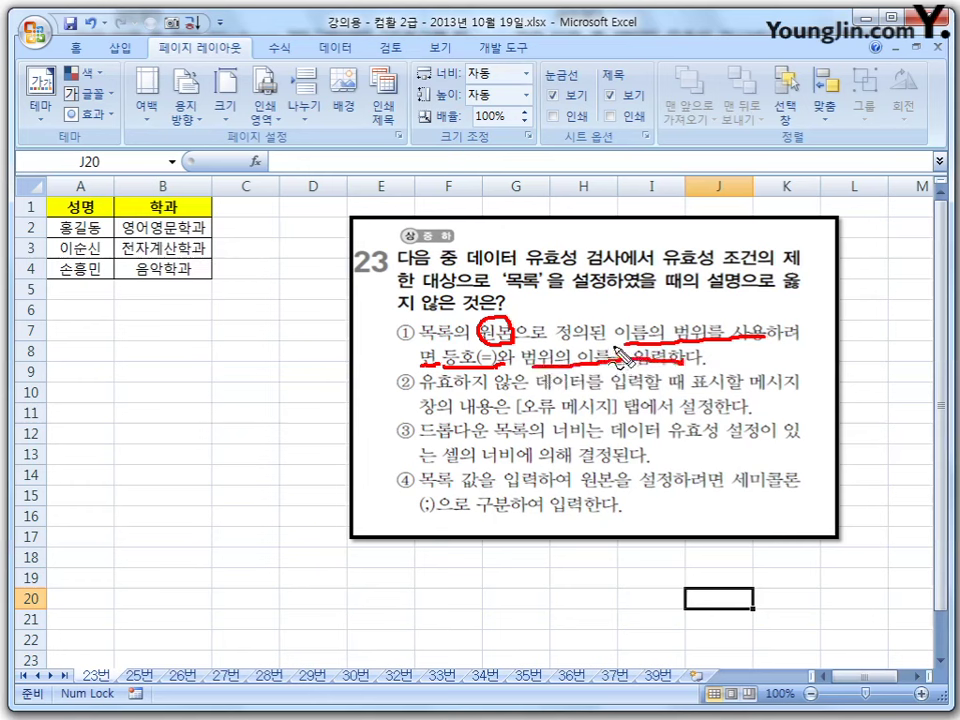
{"action": "key", "text": "Escape"}
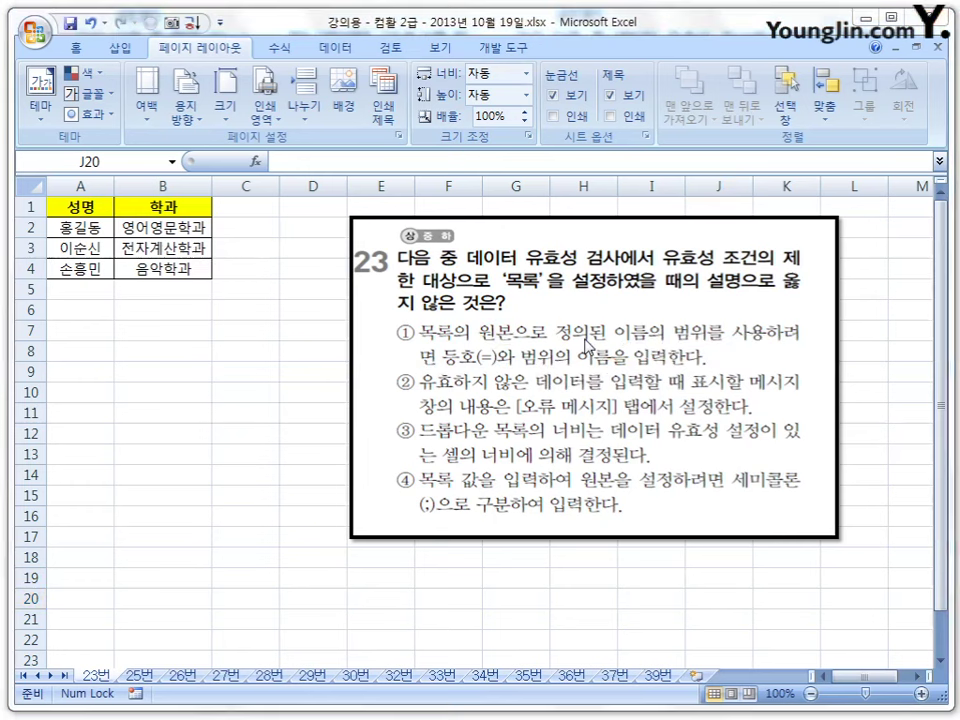
{"action": "key", "text": "Escape"}
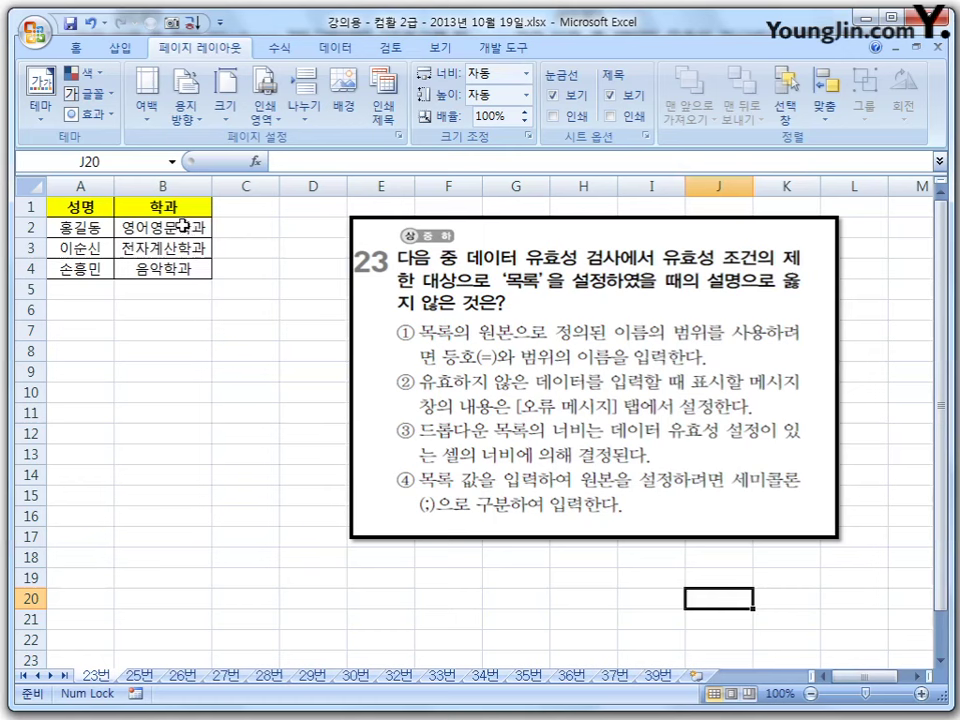
Select the department cells B2:B4, point out their range name 학과 with red markings, and clear the markings
{"action": "left_click_drag", "start_coordinate": [183, 226], "coordinate": [204, 291]}
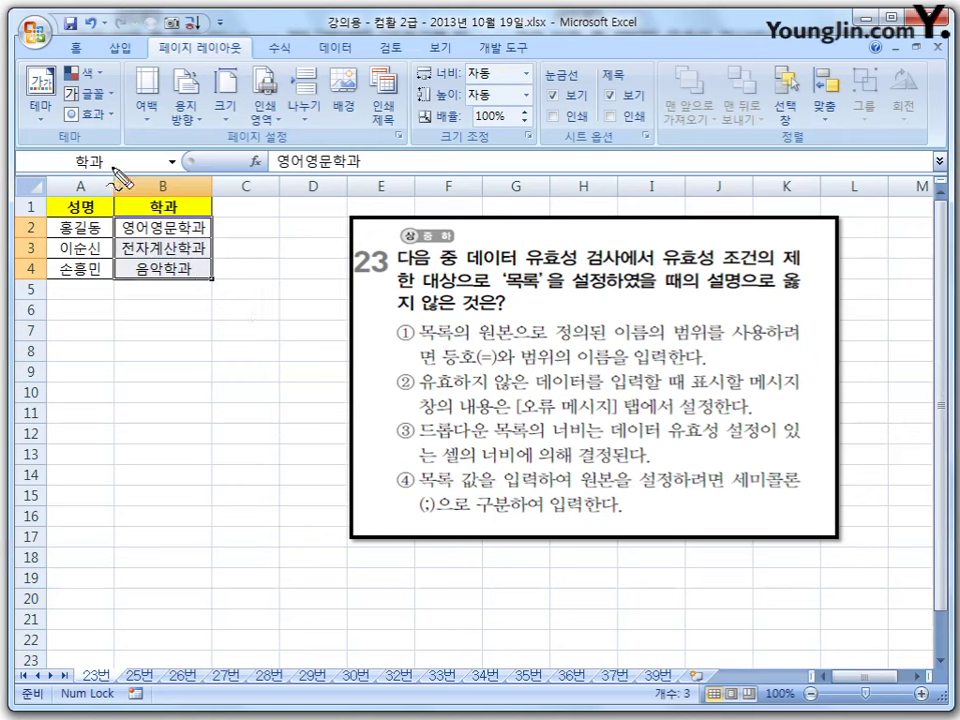
{"action": "mouse_move", "coordinate": [112, 166]}
{"action": "left_mouse_down"}
{"action": "mouse_move", "coordinate": [74, 180]}
{"action": "mouse_move", "coordinate": [68, 152]}
{"action": "mouse_move", "coordinate": [114, 168]}
{"action": "left_mouse_up"}
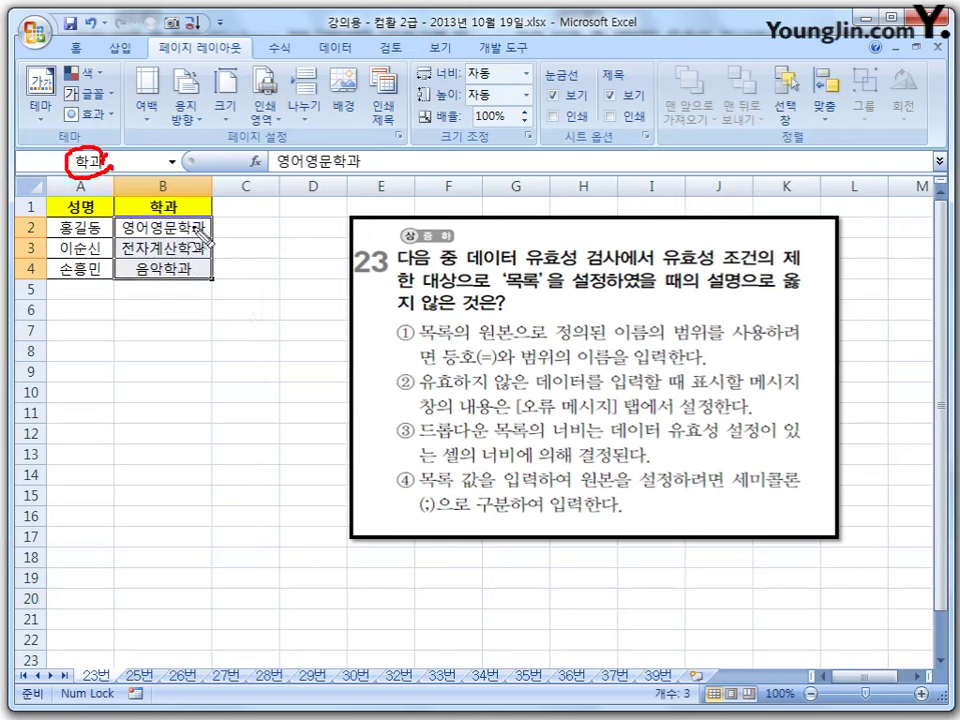
{"action": "mouse_move", "coordinate": [204, 268]}
{"action": "left_mouse_down"}
{"action": "mouse_move", "coordinate": [160, 273]}
{"action": "mouse_move", "coordinate": [124, 245]}
{"action": "mouse_move", "coordinate": [128, 222]}
{"action": "mouse_move", "coordinate": [135, 250]}
{"action": "mouse_move", "coordinate": [206, 270]}
{"action": "mouse_move", "coordinate": [214, 232]}
{"action": "mouse_move", "coordinate": [180, 168]}
{"action": "mouse_move", "coordinate": [133, 180]}
{"action": "mouse_move", "coordinate": [112, 172]}
{"action": "mouse_move", "coordinate": [106, 194]}
{"action": "left_mouse_up"}
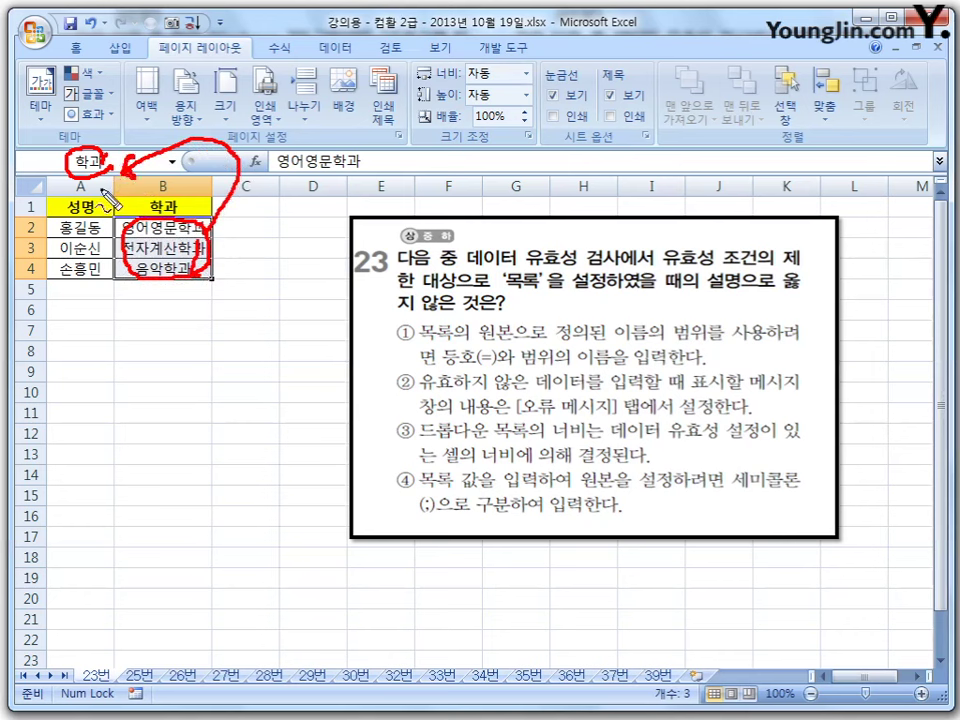
{"action": "key", "text": "Escape"}
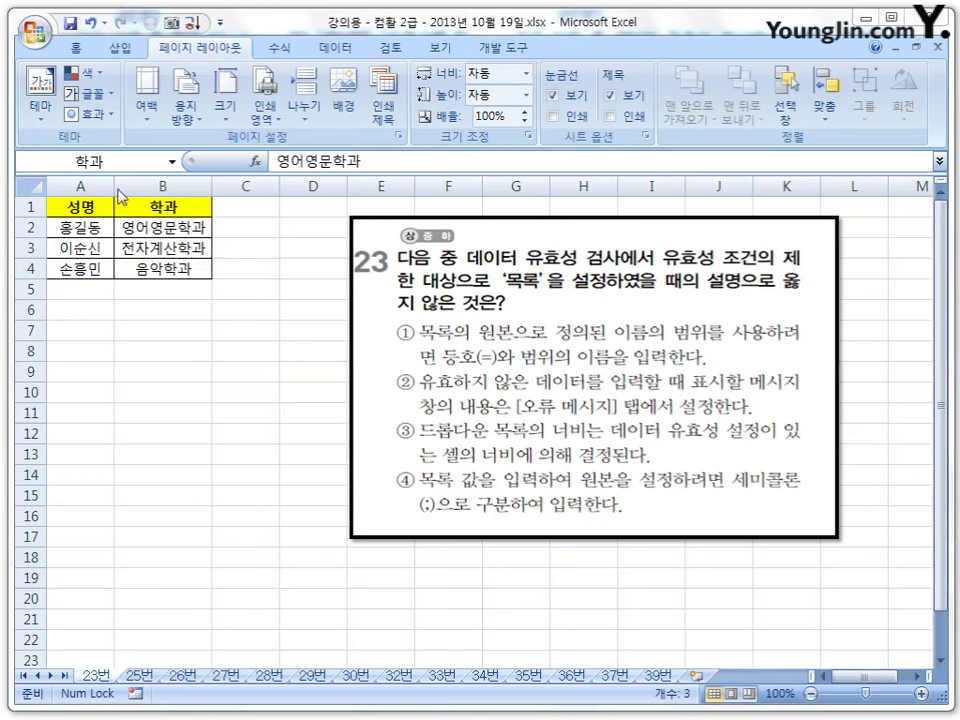
{"action": "left_click", "coordinate": [336, 48]}
{"action": "left_click", "coordinate": [634, 88]}
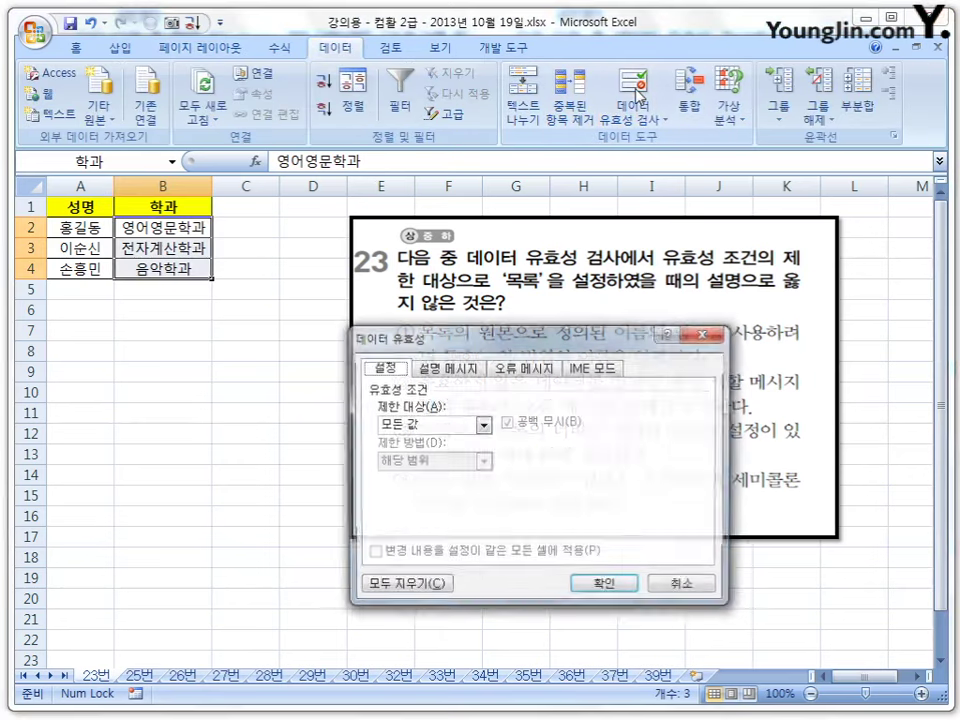
{"action": "left_click_drag", "start_coordinate": [555, 350], "coordinate": [428, 399]}
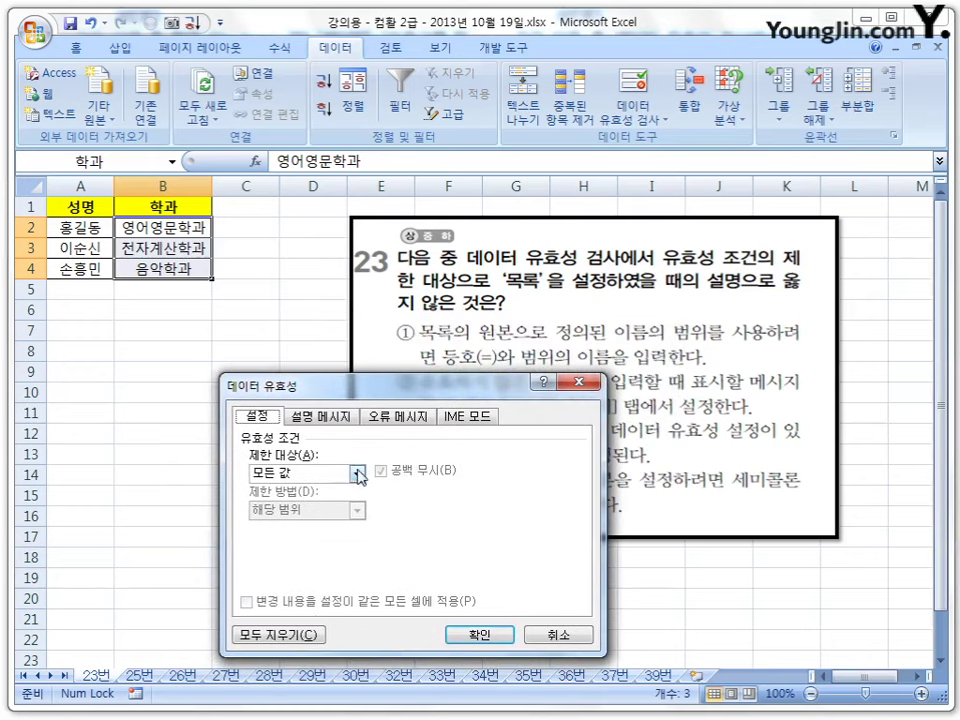
{"action": "left_click", "coordinate": [357, 473]}
{"action": "left_click", "coordinate": [284, 524]}
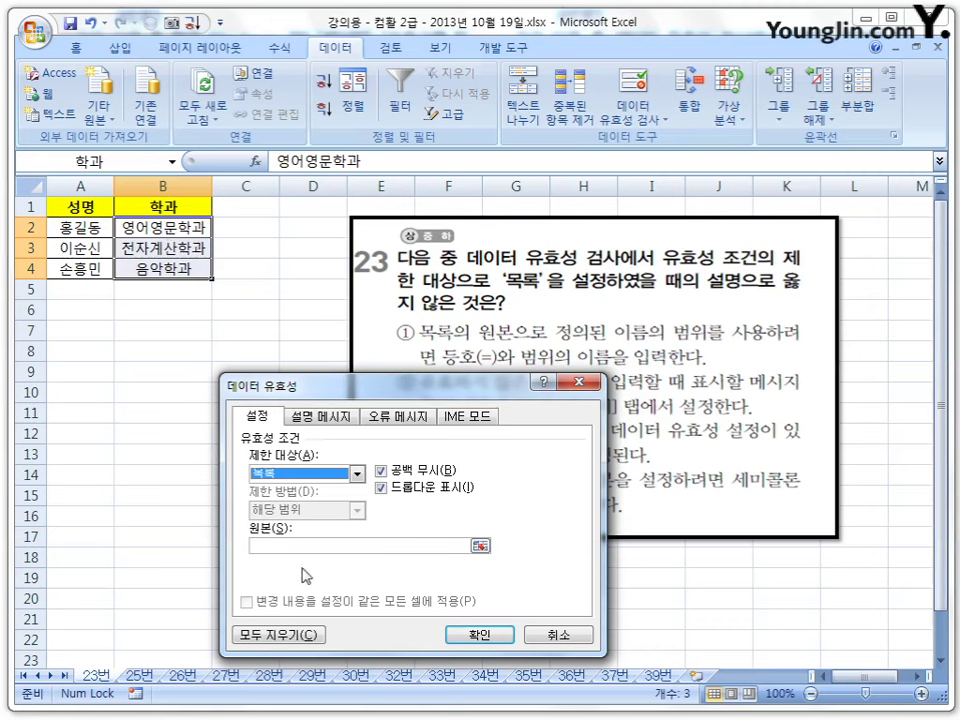
{"action": "left_click", "coordinate": [335, 547]}
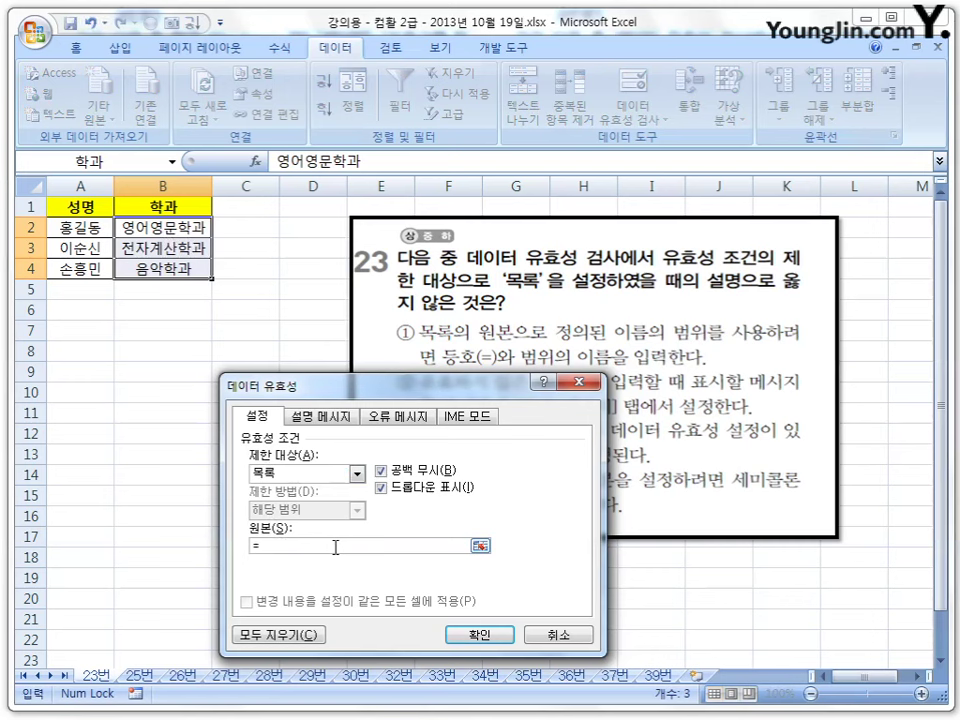
{"action": "type", "text": "=gkt"}
{"action": "left_click", "coordinate": [575, 636]}
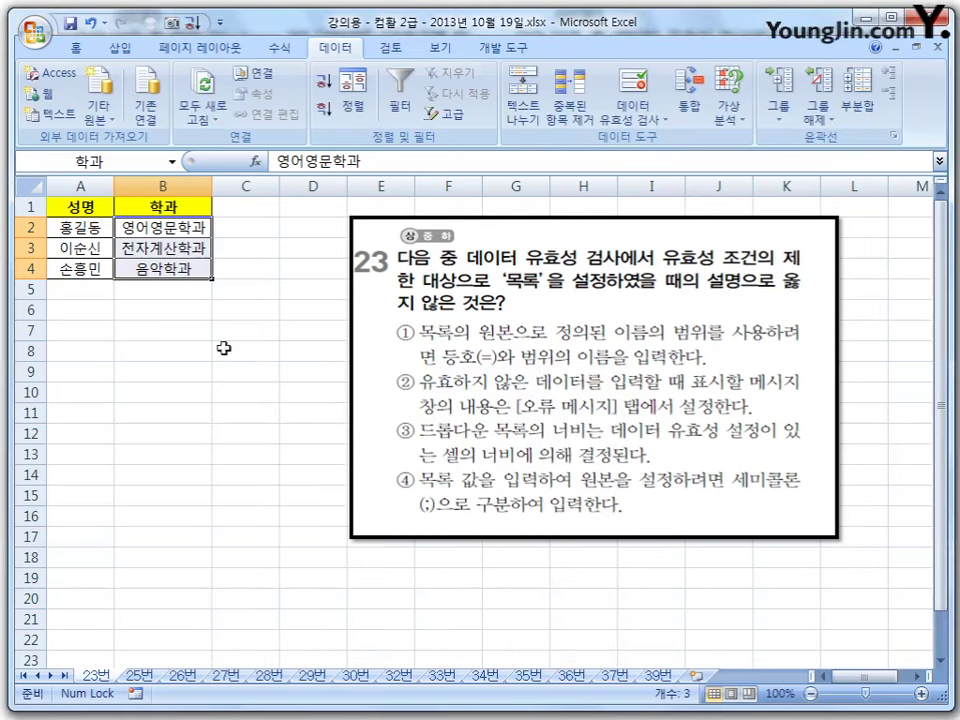
Add data validation to cell B7 allowing a list (목록) with source =학과, and check the choices in its drop-down
{"action": "left_click", "coordinate": [165, 334]}
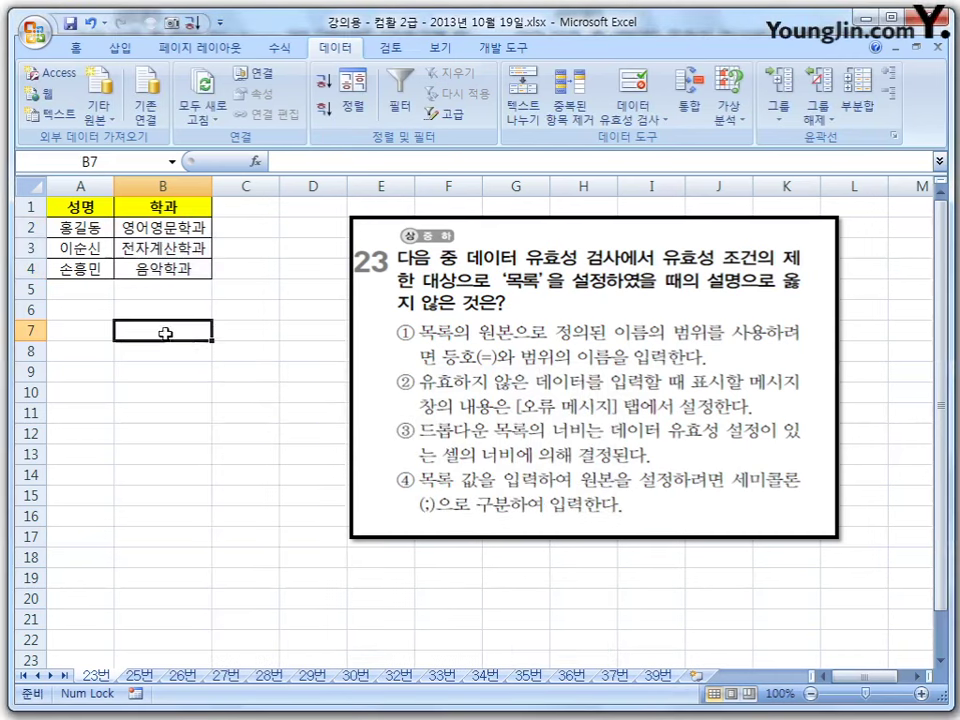
{"action": "left_click", "coordinate": [633, 92]}
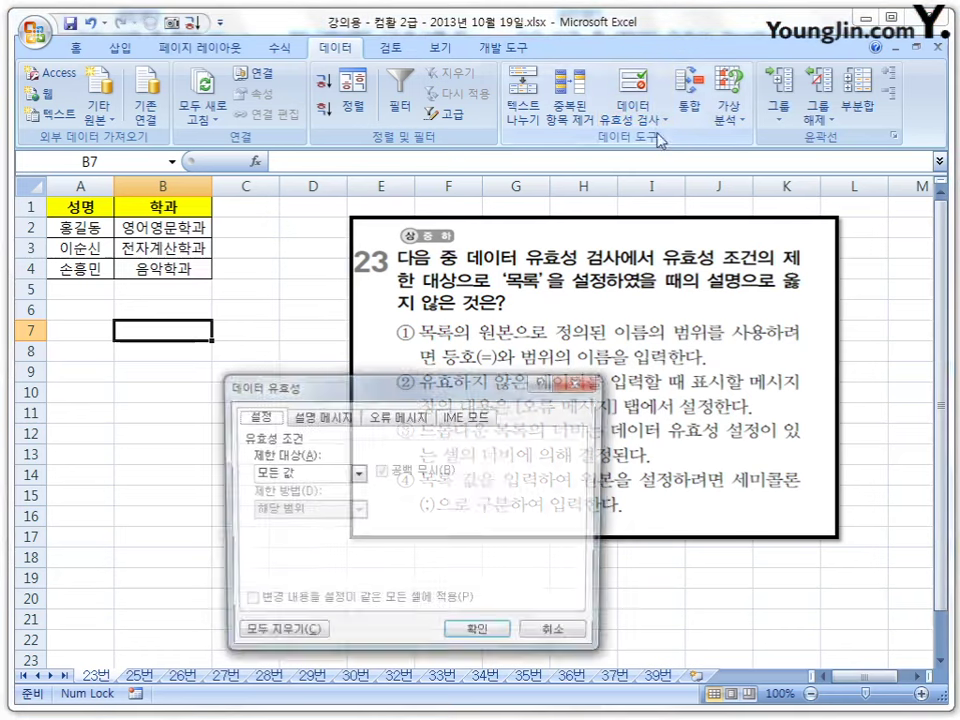
{"action": "left_click_drag", "start_coordinate": [447, 398], "coordinate": [593, 410]}
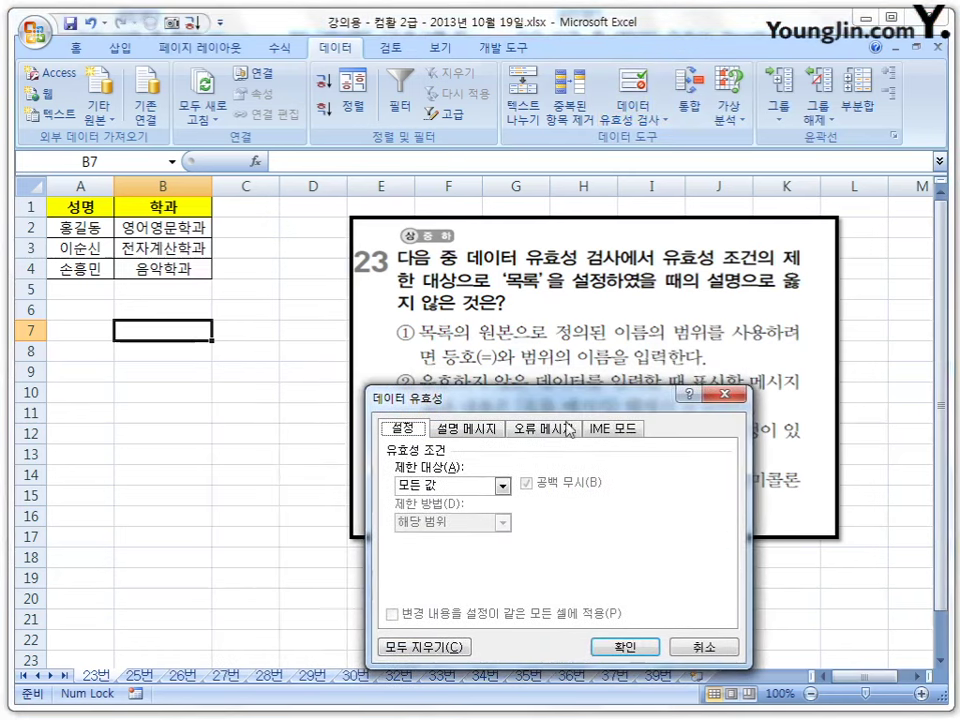
{"action": "left_click", "coordinate": [503, 486]}
{"action": "left_click", "coordinate": [440, 534]}
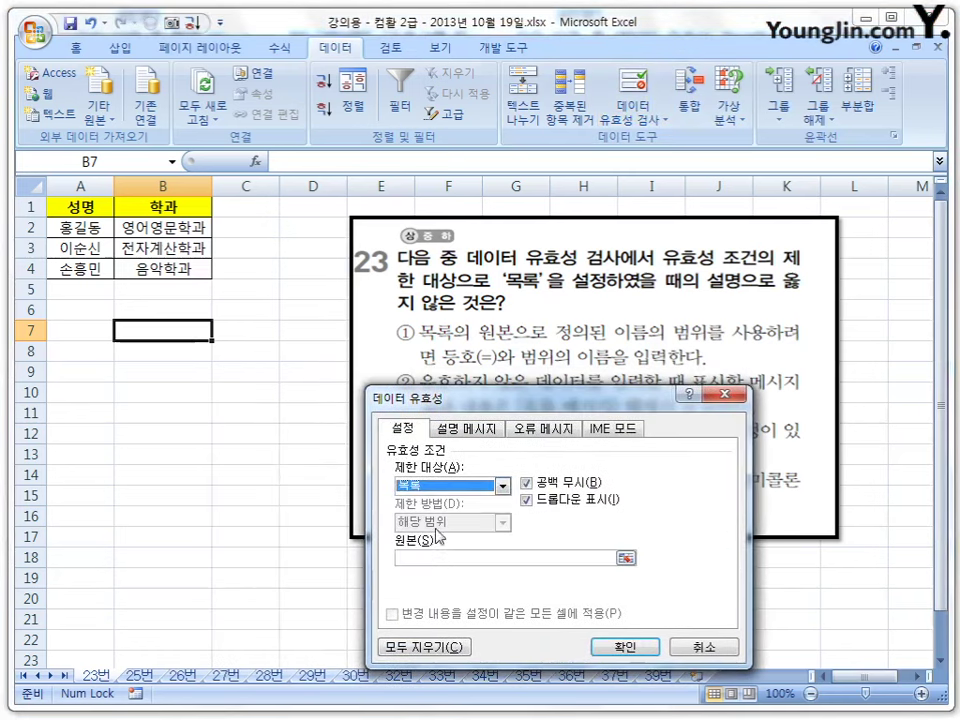
{"action": "left_click", "coordinate": [437, 556]}
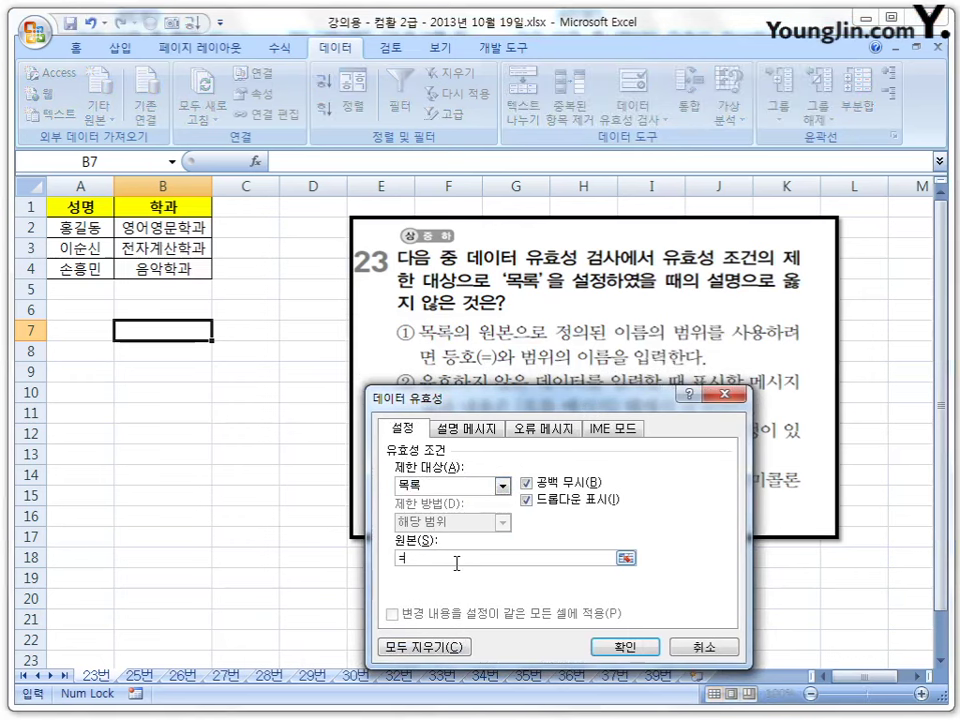
{"action": "left_click", "coordinate": [621, 643]}
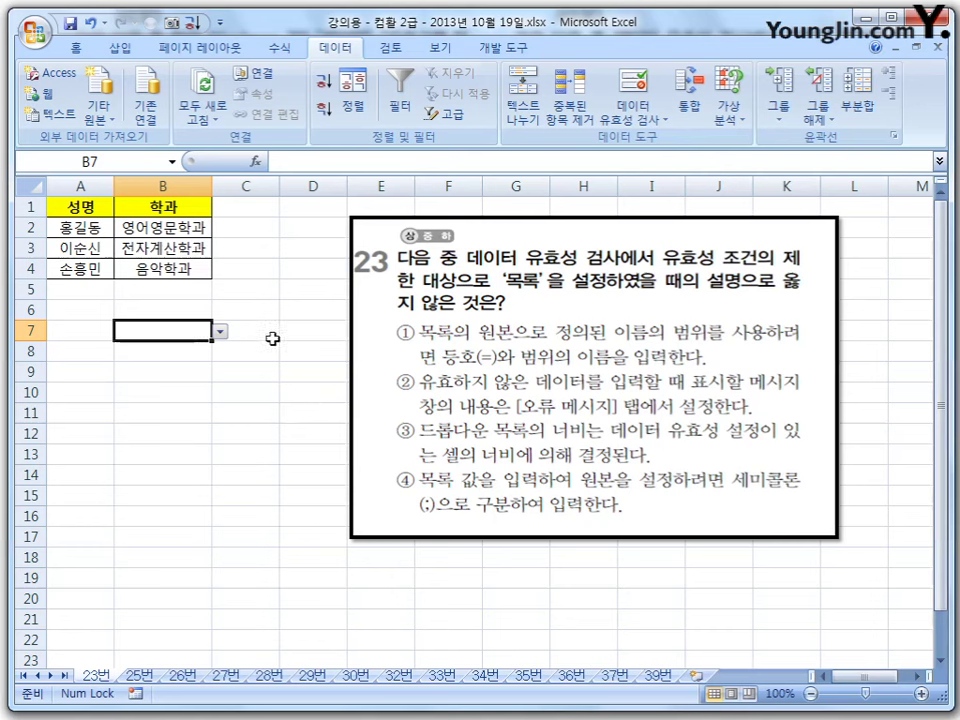
{"action": "left_click", "coordinate": [222, 332]}
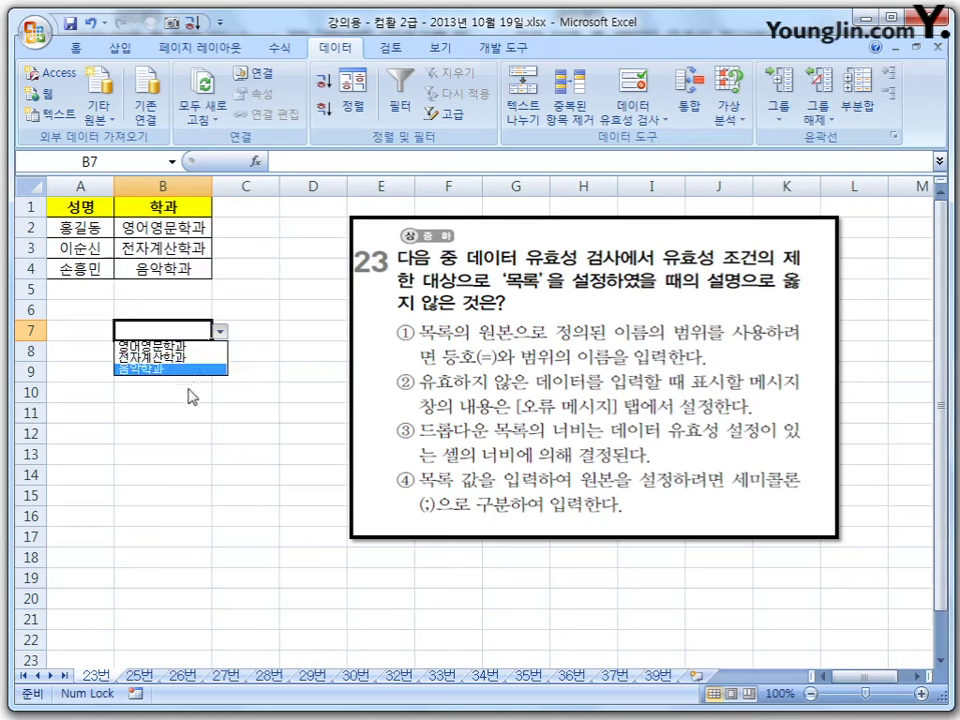
{"action": "key", "text": "Escape"}
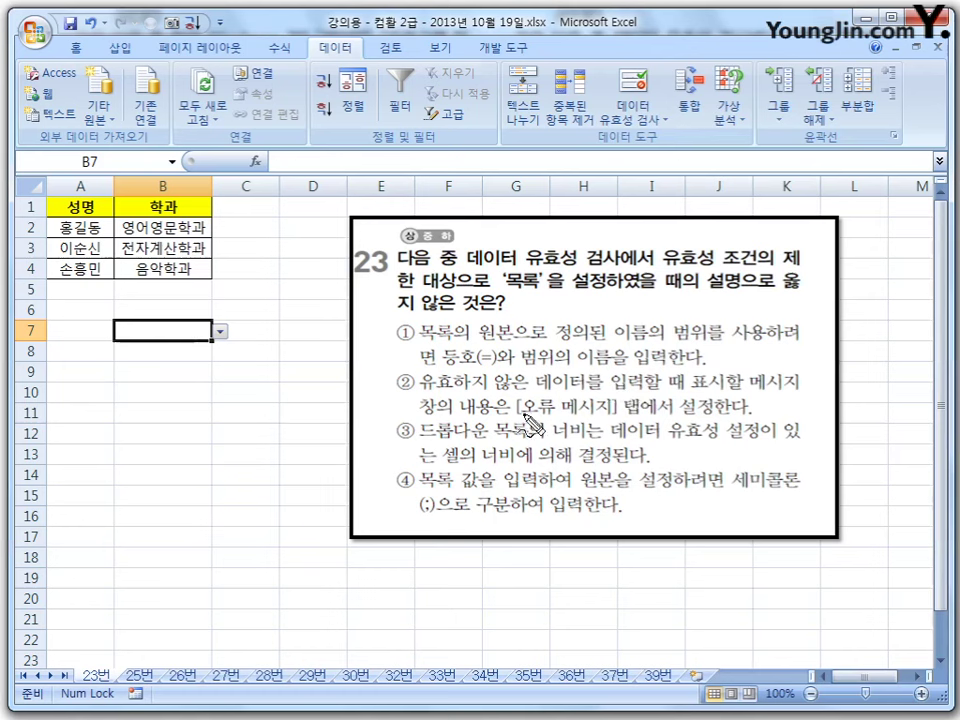
Underline [오류 메시지] 탭 and circle 설정 in option ② with the red pen, and clear the markings
{"action": "left_click_drag", "start_coordinate": [517, 408], "coordinate": [654, 409]}
{"action": "left_click_drag", "start_coordinate": [711, 397], "coordinate": [719, 387]}
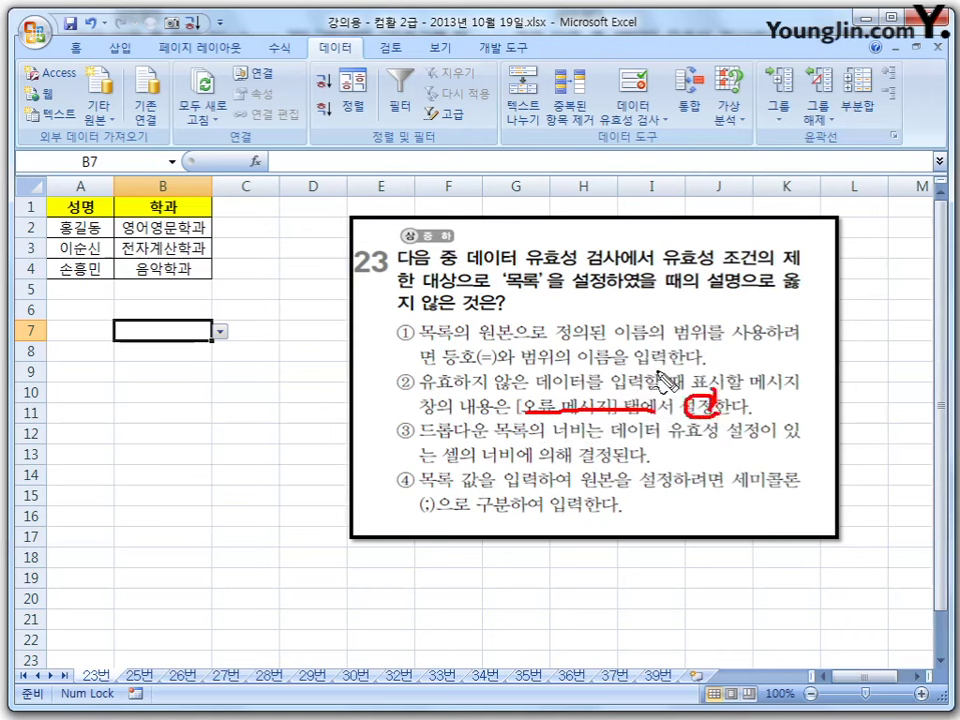
{"action": "key", "text": "Escape"}
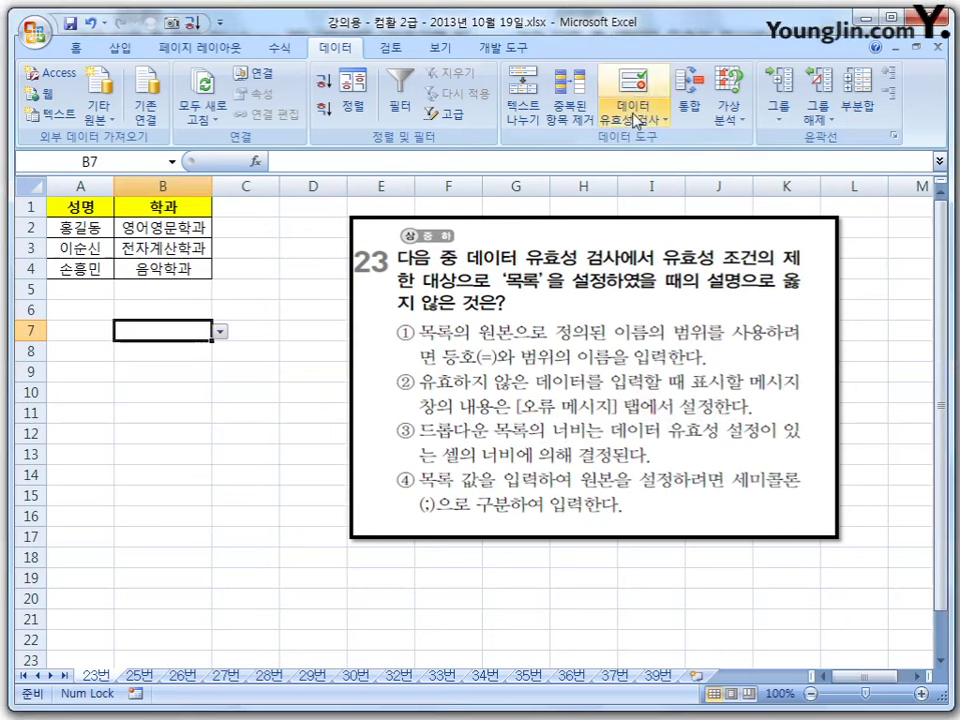
Examine the error message settings of B7's data validation, previewing the 경고 and 정보 styles, and discard the changes
{"action": "left_click", "coordinate": [634, 118]}
{"action": "left_click", "coordinate": [677, 163]}
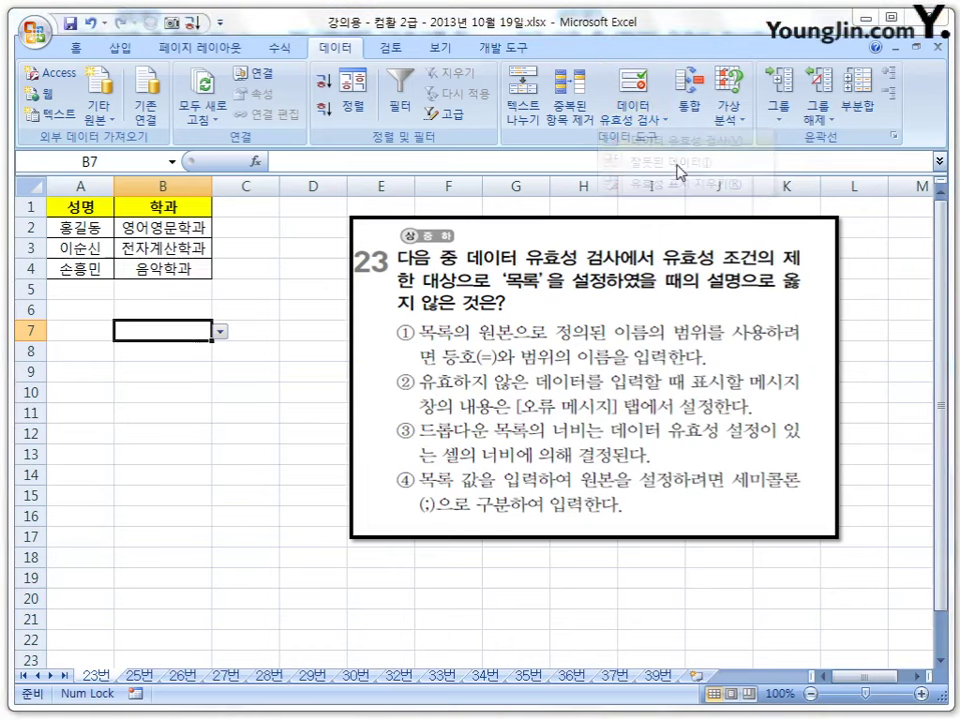
{"action": "left_click_drag", "start_coordinate": [554, 405], "coordinate": [319, 243]}
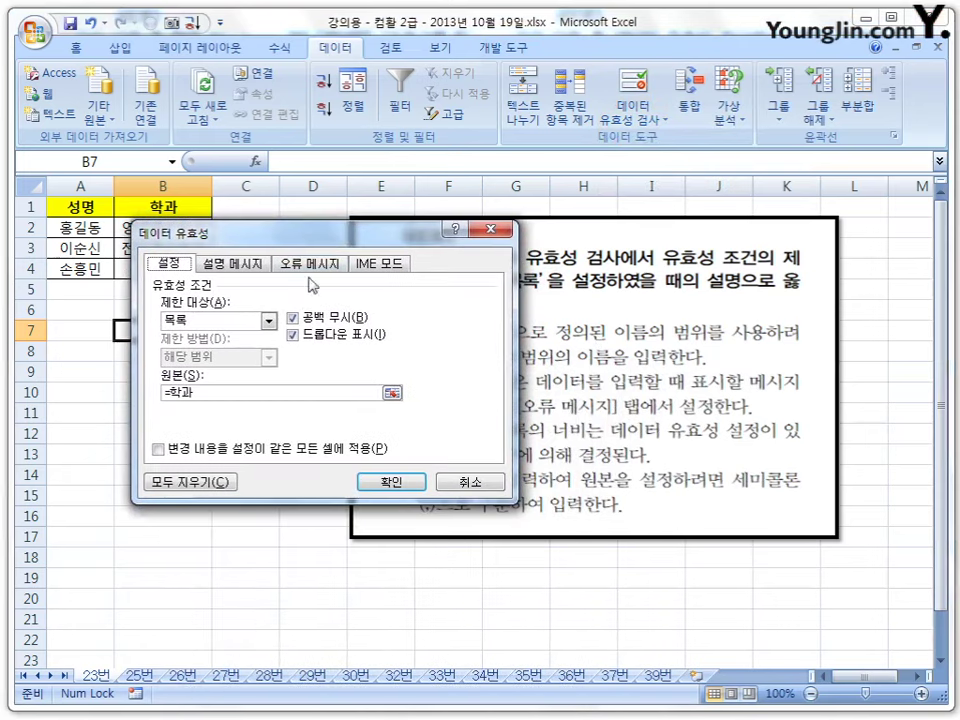
{"action": "left_click", "coordinate": [309, 264]}
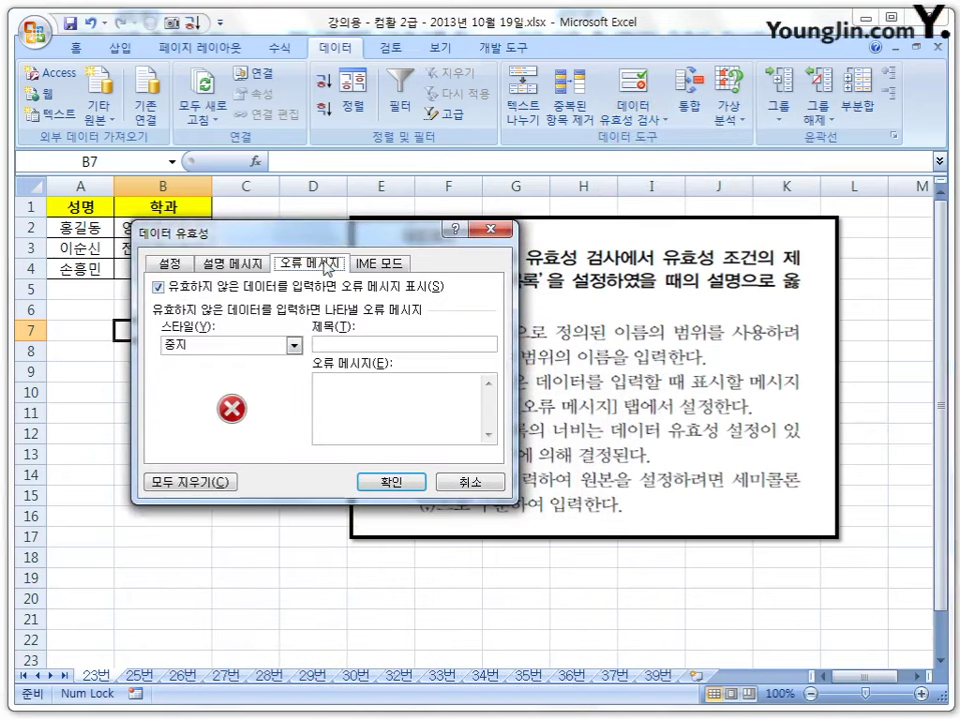
{"action": "left_click", "coordinate": [345, 344]}
{"action": "left_click", "coordinate": [294, 345]}
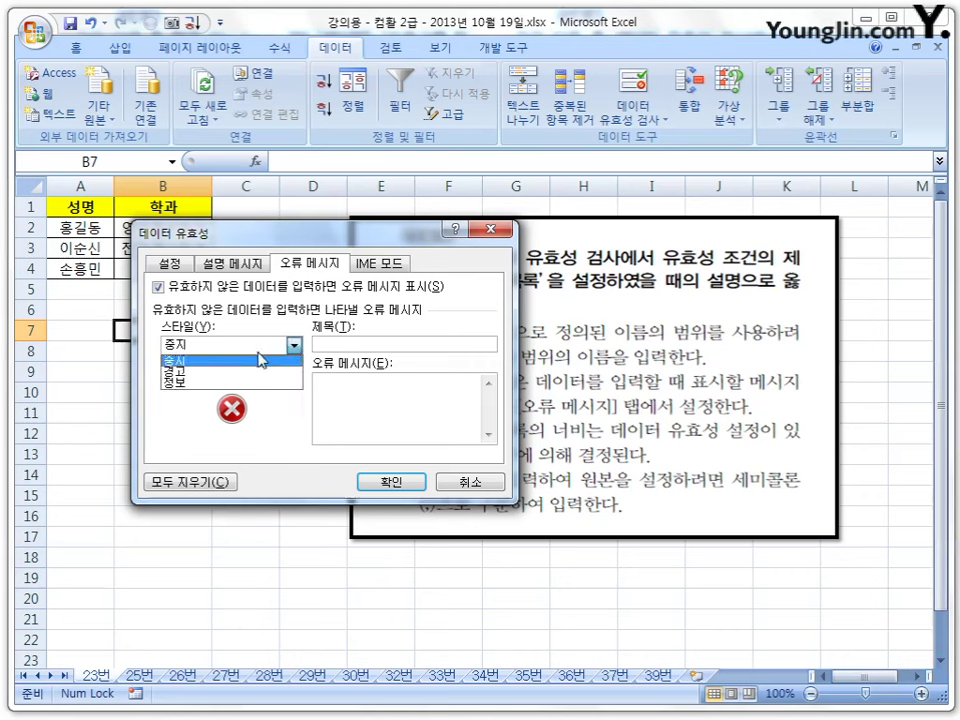
{"action": "left_click", "coordinate": [236, 373]}
{"action": "left_click", "coordinate": [294, 345]}
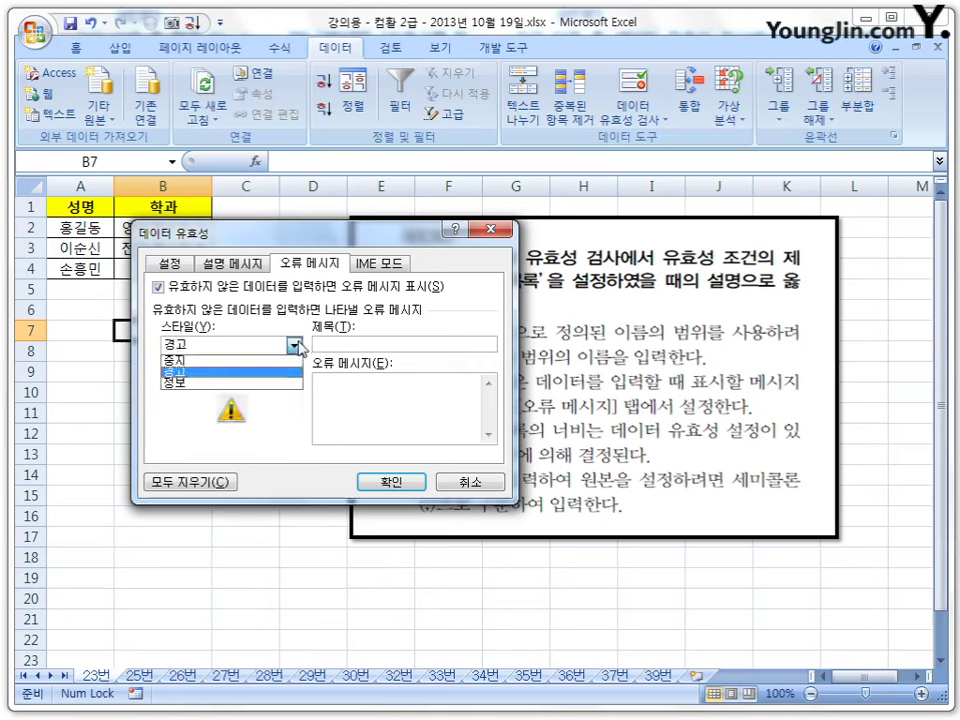
{"action": "left_click", "coordinate": [264, 382]}
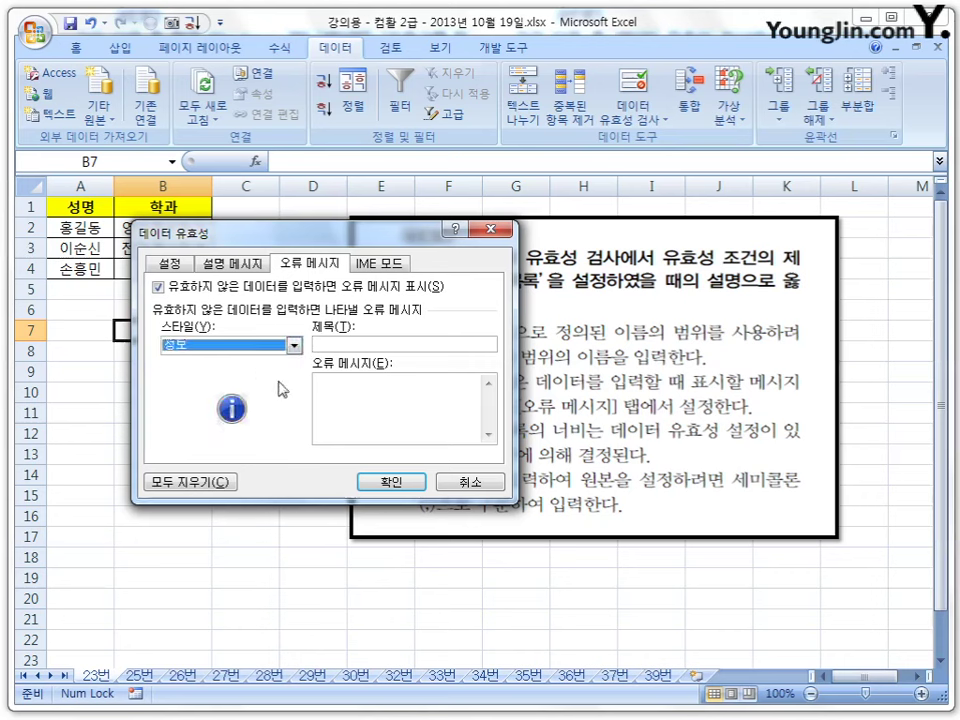
{"action": "left_click", "coordinate": [362, 343]}
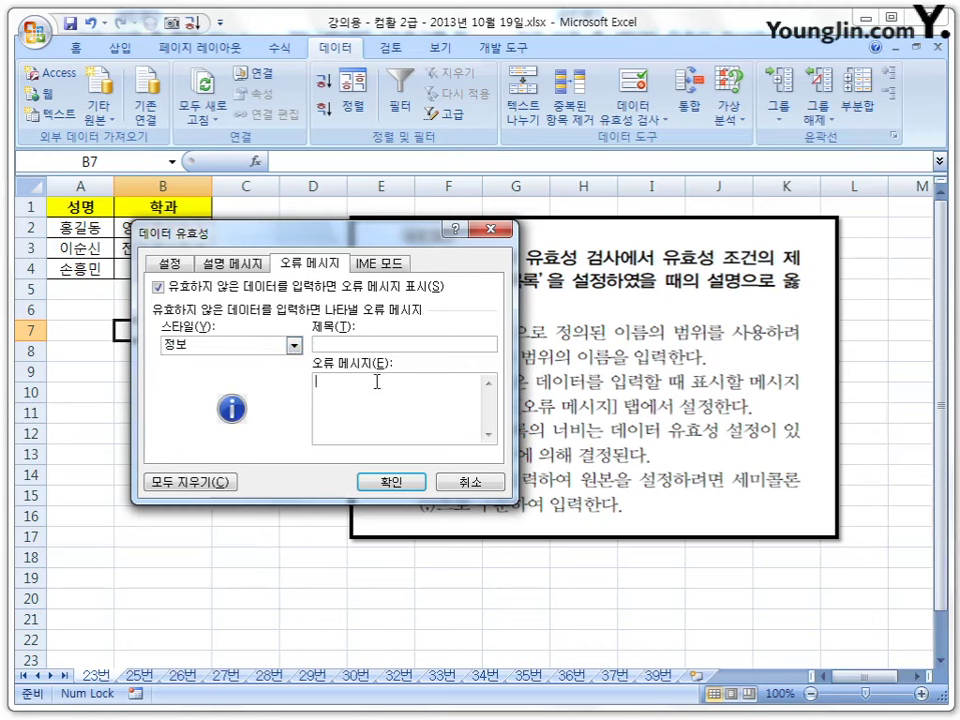
{"action": "left_click", "coordinate": [466, 482]}
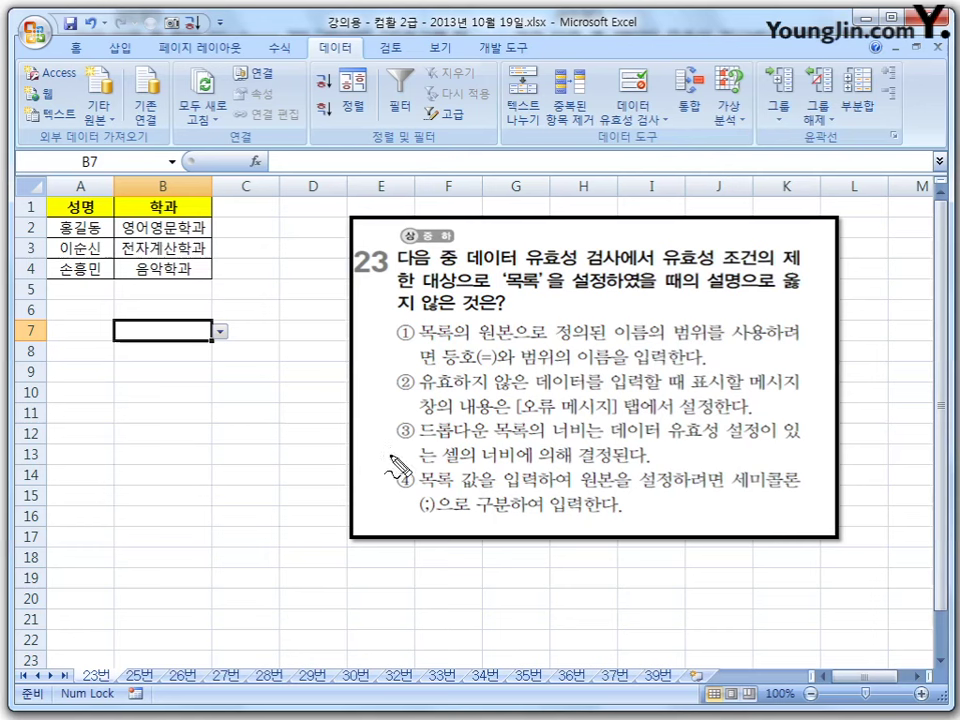
Mark option ④ of question 23 with the red pen, circling its number, and clear the markings
{"action": "left_click", "coordinate": [461, 511]}
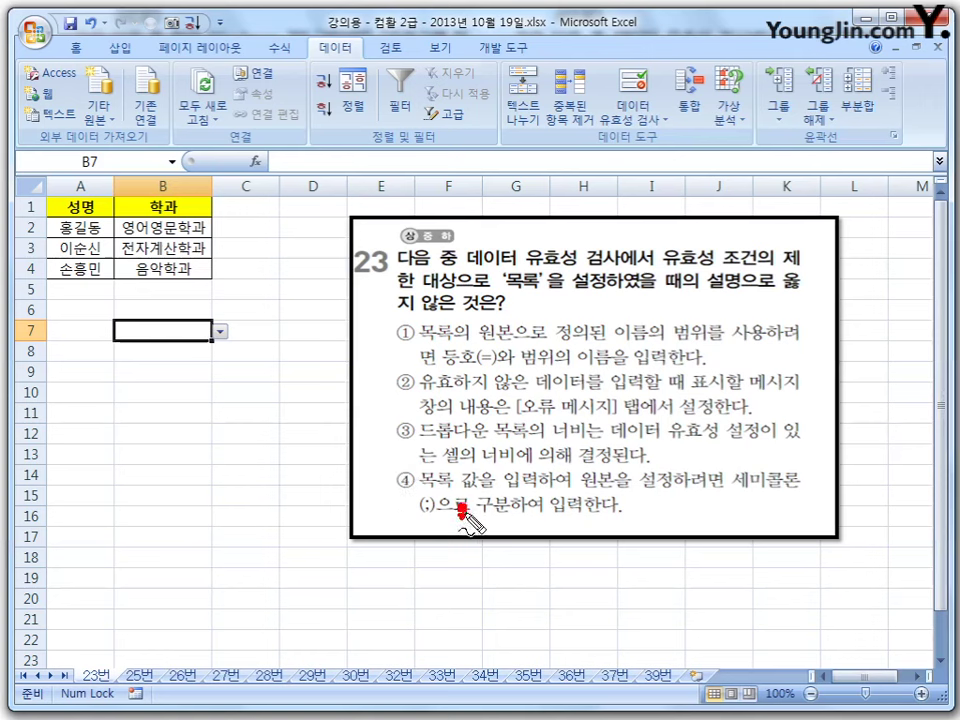
{"action": "left_click_drag", "start_coordinate": [461, 511], "coordinate": [448, 535]}
{"action": "mouse_move", "coordinate": [412, 486]}
{"action": "left_mouse_down"}
{"action": "mouse_move", "coordinate": [400, 494]}
{"action": "mouse_move", "coordinate": [401, 482]}
{"action": "left_mouse_up"}
{"action": "key", "text": "Escape"}
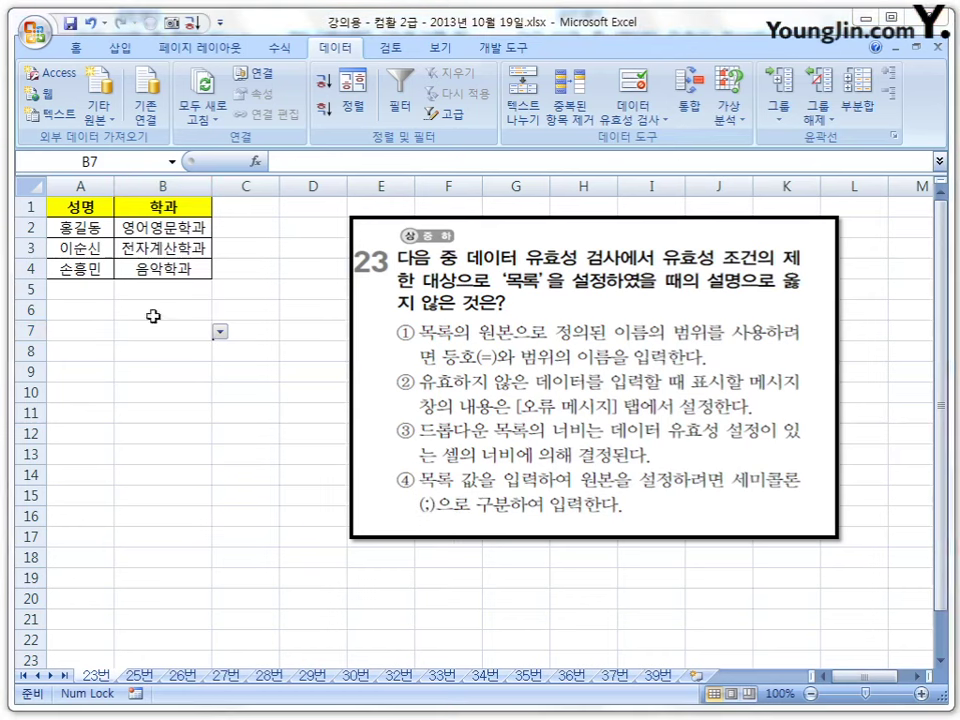
Check the named range B2:B4, and start a data validation for cell B10 that allows a list (목록)
{"action": "left_click_drag", "start_coordinate": [180, 226], "coordinate": [176, 268]}
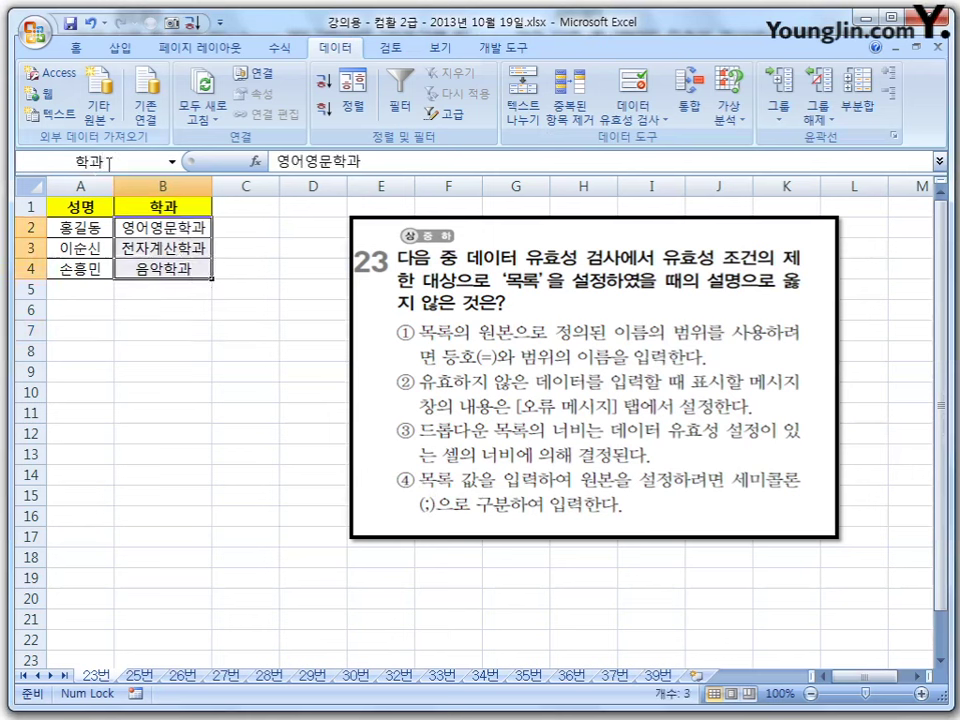
{"action": "left_click", "coordinate": [185, 394]}
{"action": "left_click", "coordinate": [633, 118]}
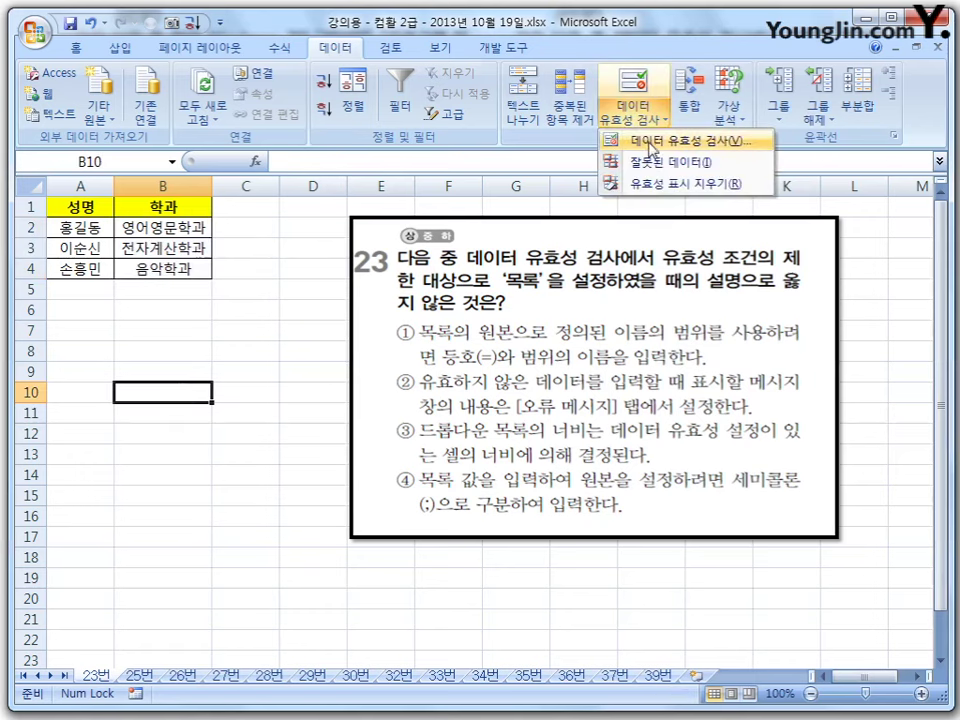
{"action": "left_click", "coordinate": [652, 141]}
{"action": "left_click_drag", "start_coordinate": [357, 255], "coordinate": [550, 278]}
{"action": "left_click", "coordinate": [362, 284]}
{"action": "left_click", "coordinate": [463, 343]}
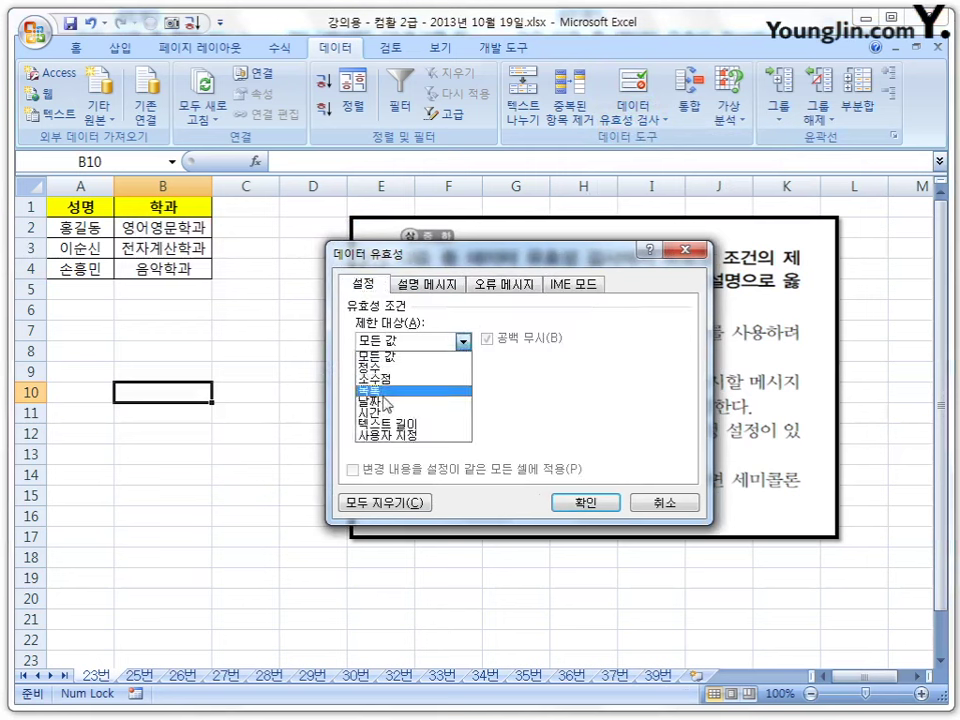
{"action": "left_click", "coordinate": [390, 393]}
{"action": "left_click", "coordinate": [389, 413]}
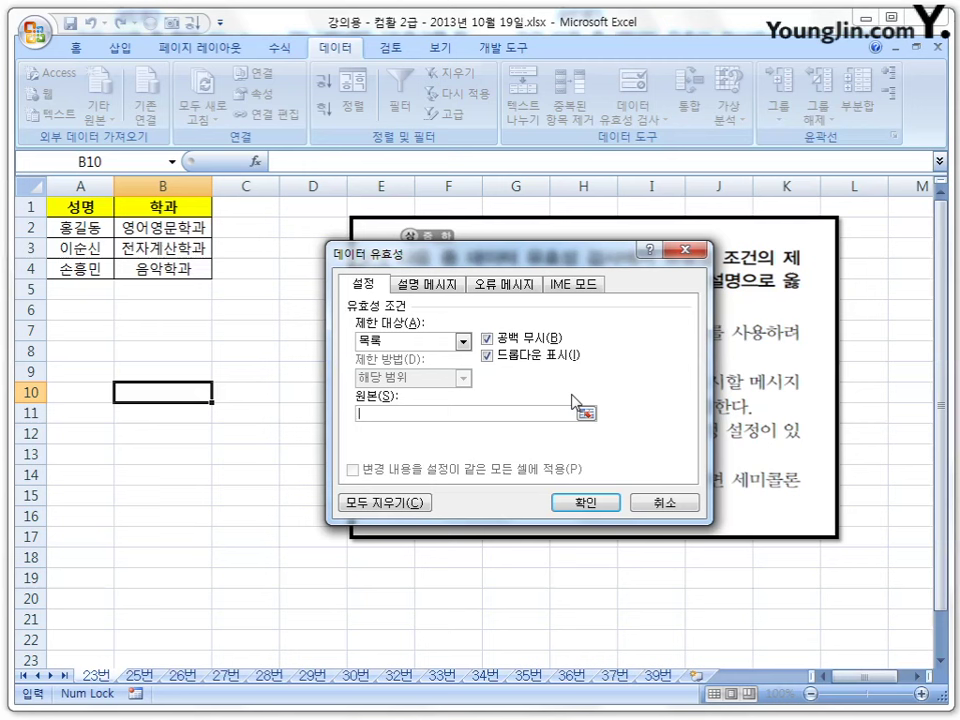
Enter 사과,배,귤,바나나 as the list source for B10, apply the validation, and check the choices in its drop-down
{"action": "type", "text": "사회"}
{"action": "type", "text": ","}
{"action": "type", "text": "배"}
{"action": "type", "text": ","}
{"action": "type", "text": "귤,바나나"}
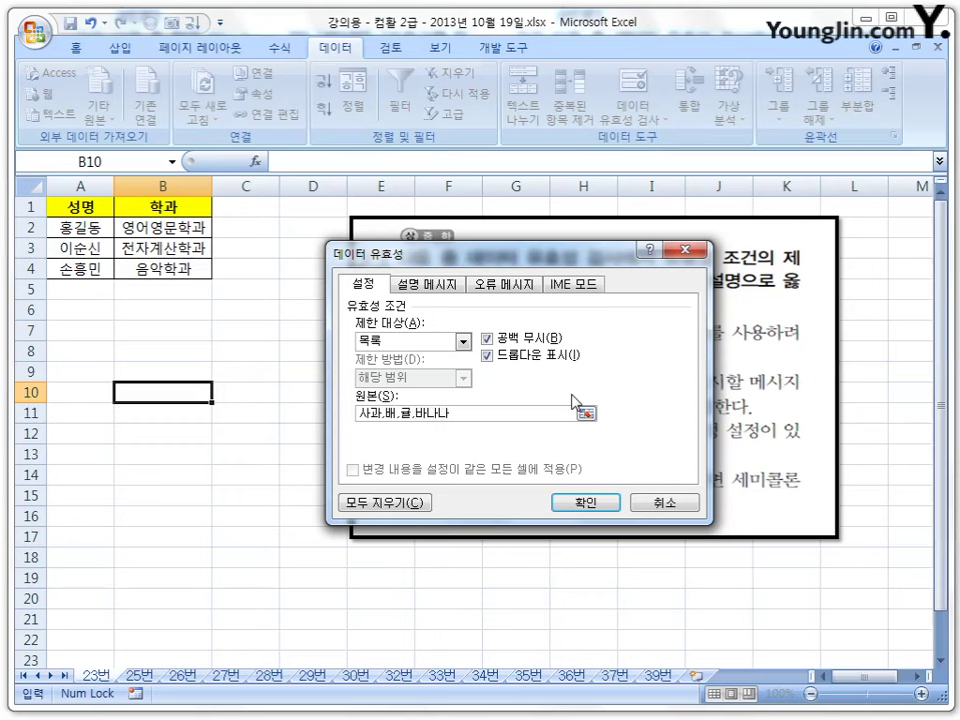
{"action": "left_click", "coordinate": [584, 502]}
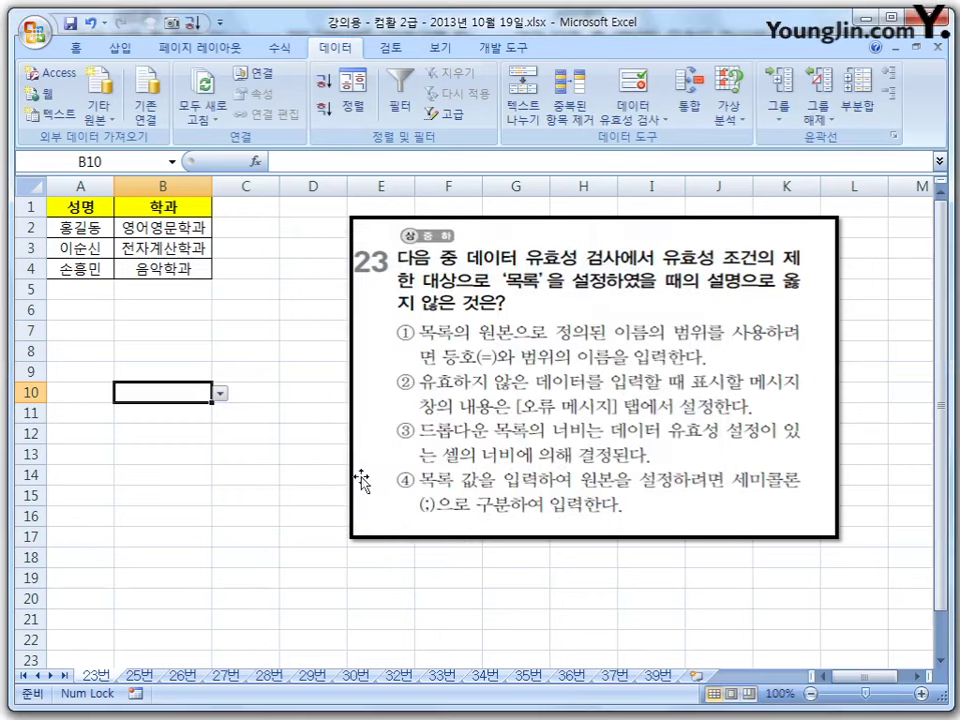
{"action": "left_click", "coordinate": [221, 396]}
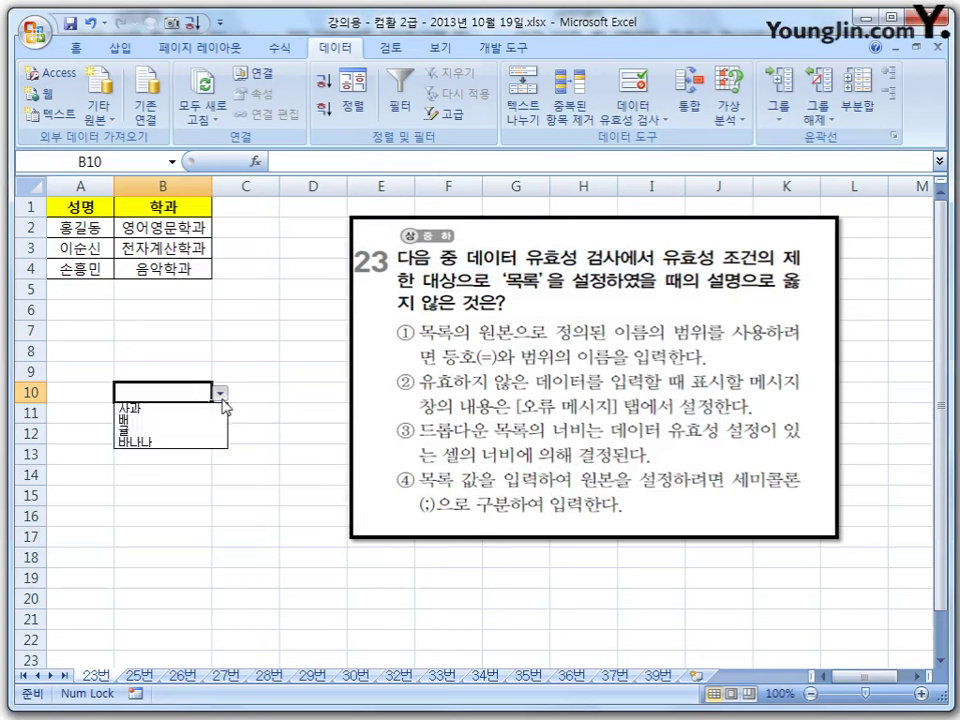
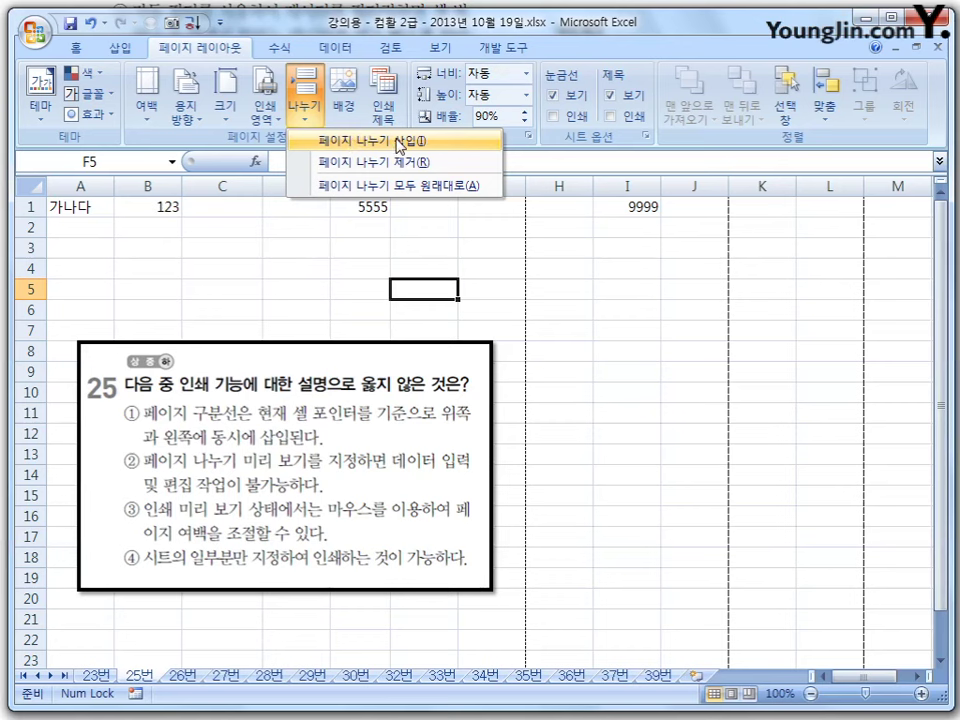
Insert a page break at cell F5 on sheet 25번 and display the sheet in page break preview
{"action": "left_click", "coordinate": [399, 146]}
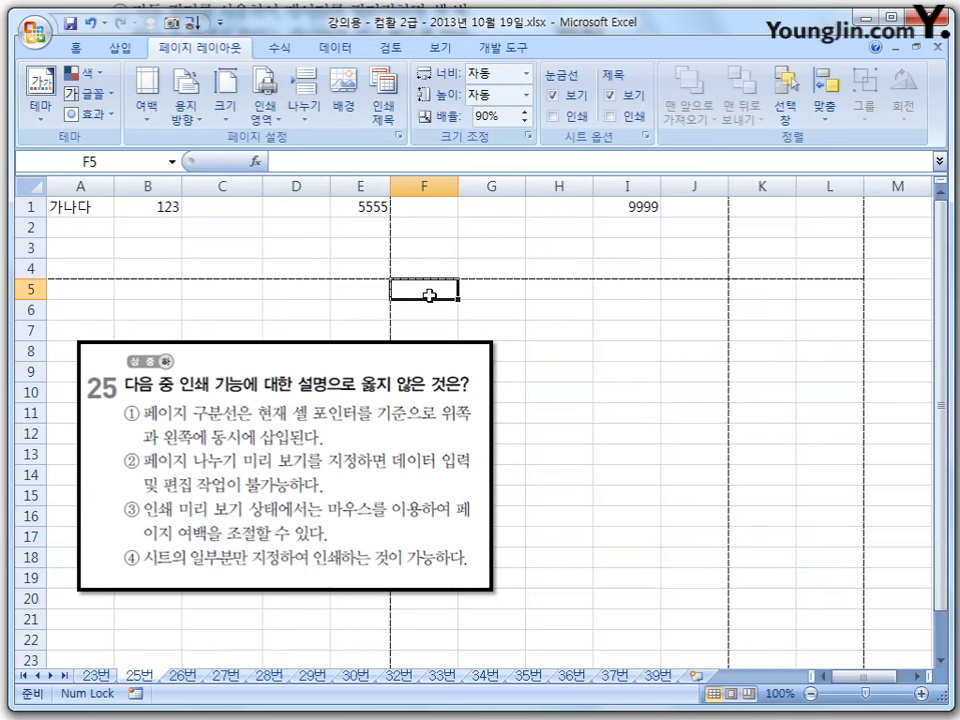
{"action": "left_click", "coordinate": [435, 47]}
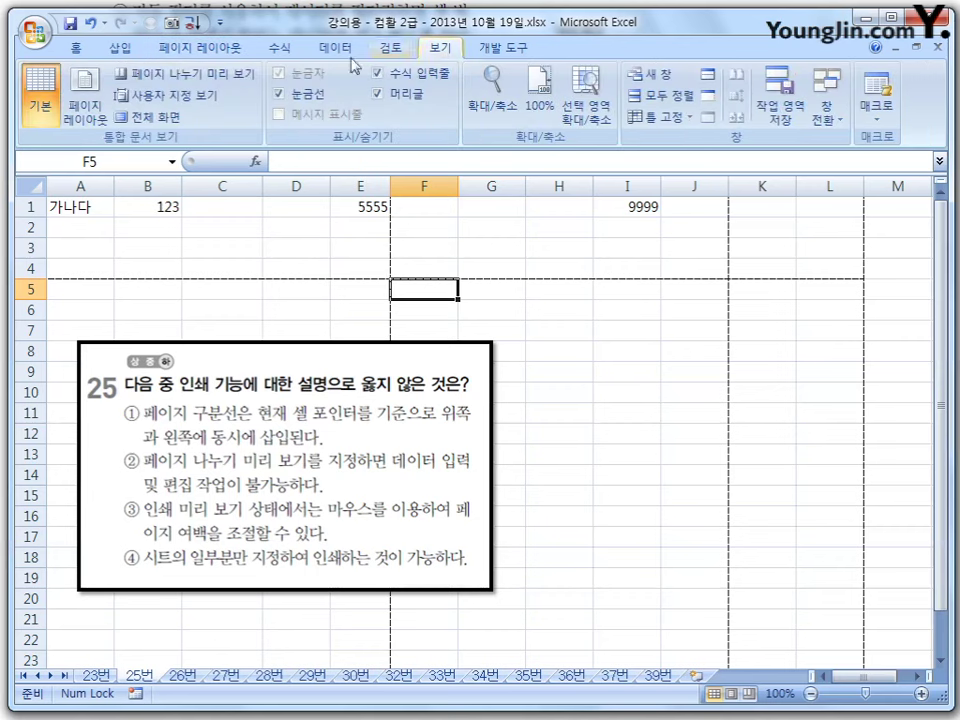
{"action": "left_click", "coordinate": [193, 80]}
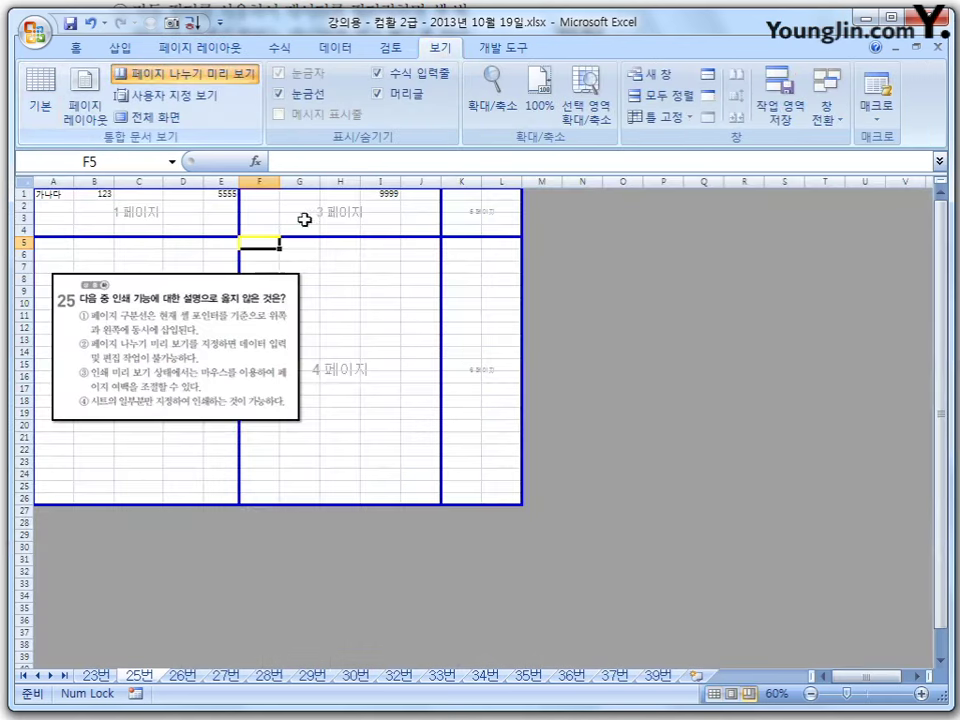
Enter 5555 in cell H6 and delete the contents of cells I1 and E1 in the page break preview
{"action": "left_click", "coordinate": [344, 256]}
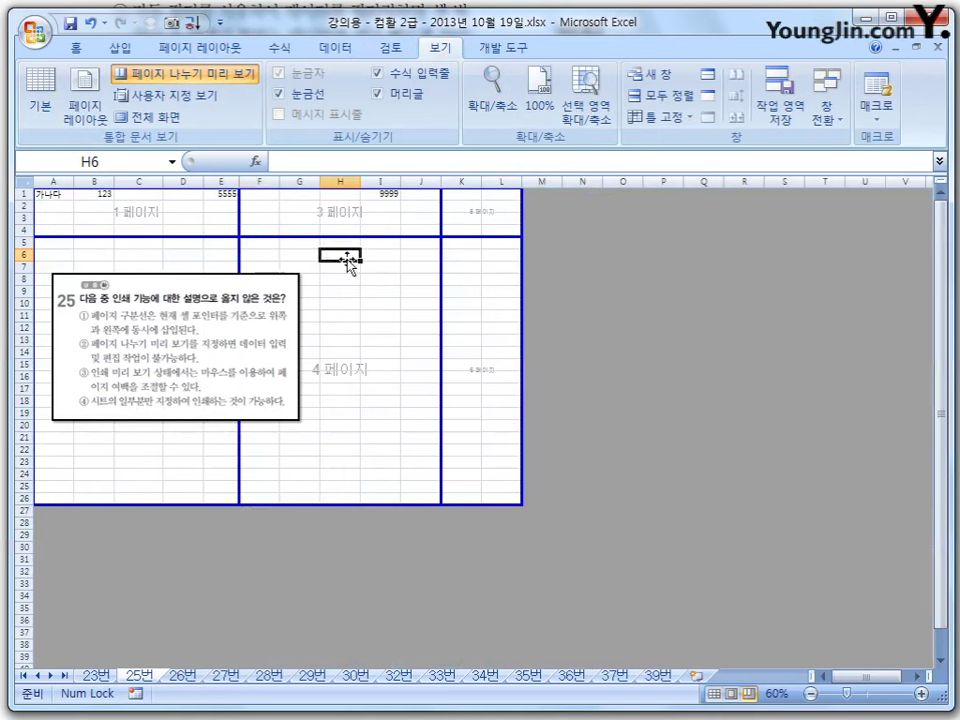
{"action": "type", "text": "5555"}
{"action": "key", "text": "Tab"}
{"action": "left_click", "coordinate": [381, 194]}
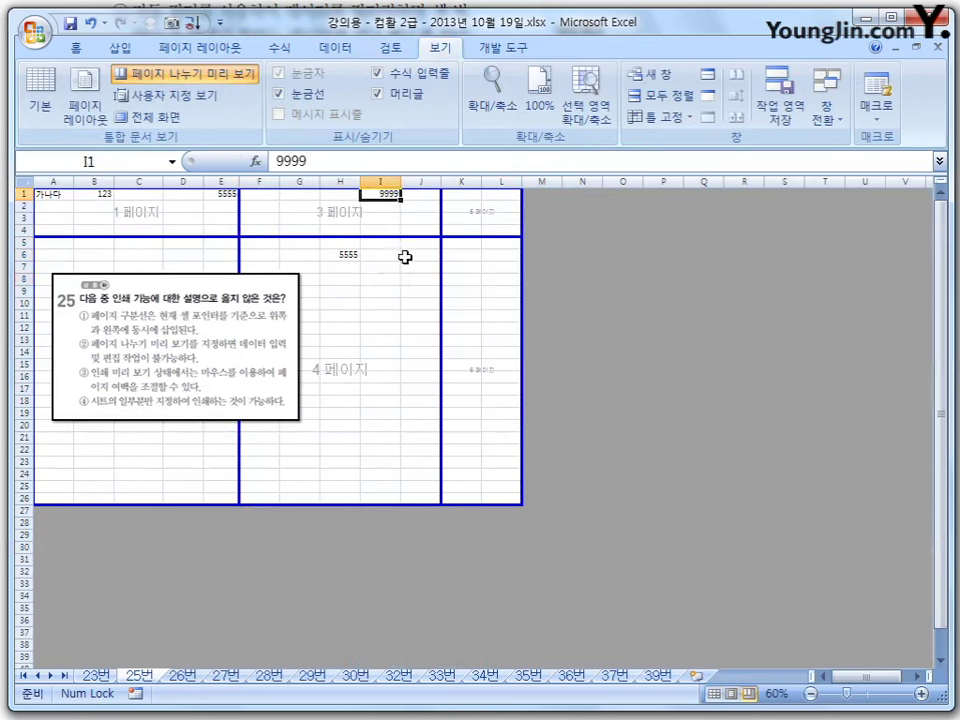
{"action": "key", "text": "Delete"}
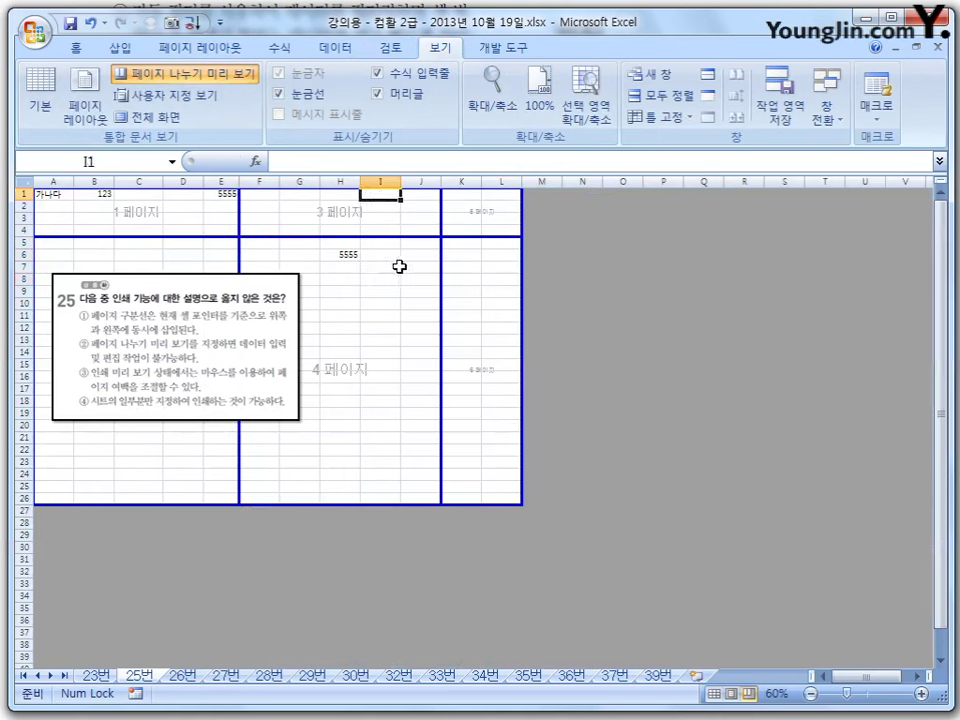
{"action": "left_click", "coordinate": [232, 196]}
{"action": "key", "text": "Delete"}
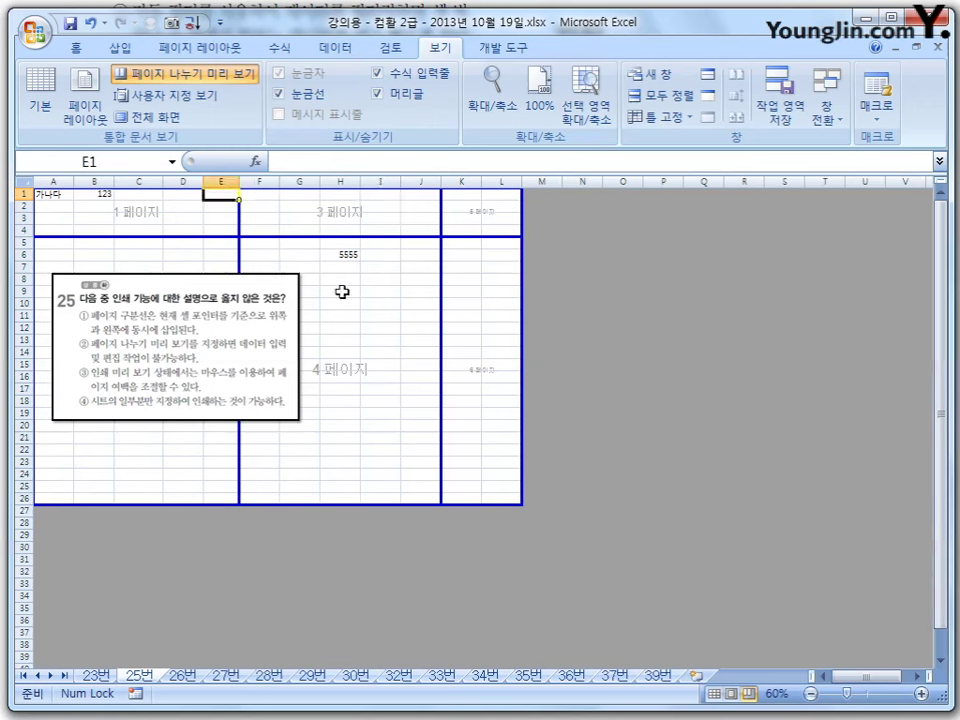
Enter 7777 in cell H9 and return the sheet to the normal (기본) view
{"action": "left_click", "coordinate": [342, 291]}
{"action": "type", "text": "7777"}
{"action": "left_click", "coordinate": [379, 315]}
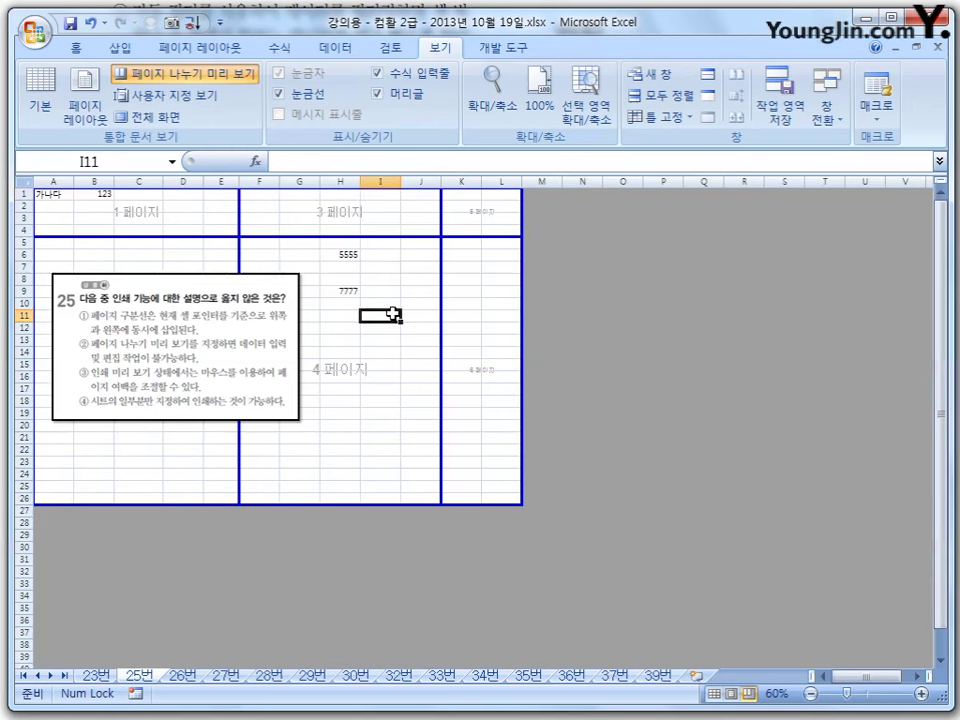
{"action": "left_click", "coordinate": [42, 95]}
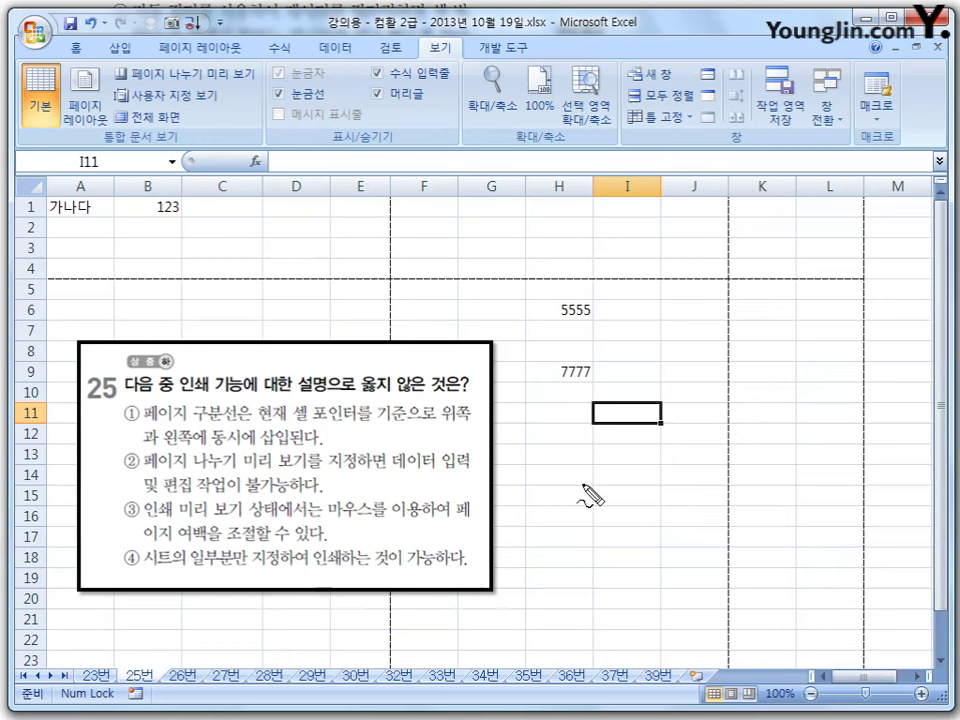
Circle option ② and underline 불가능 and 있다 in question 25 with the red pen, and clear the markings
{"action": "left_click_drag", "start_coordinate": [131, 476], "coordinate": [138, 457]}
{"action": "left_click_drag", "start_coordinate": [246, 490], "coordinate": [285, 489]}
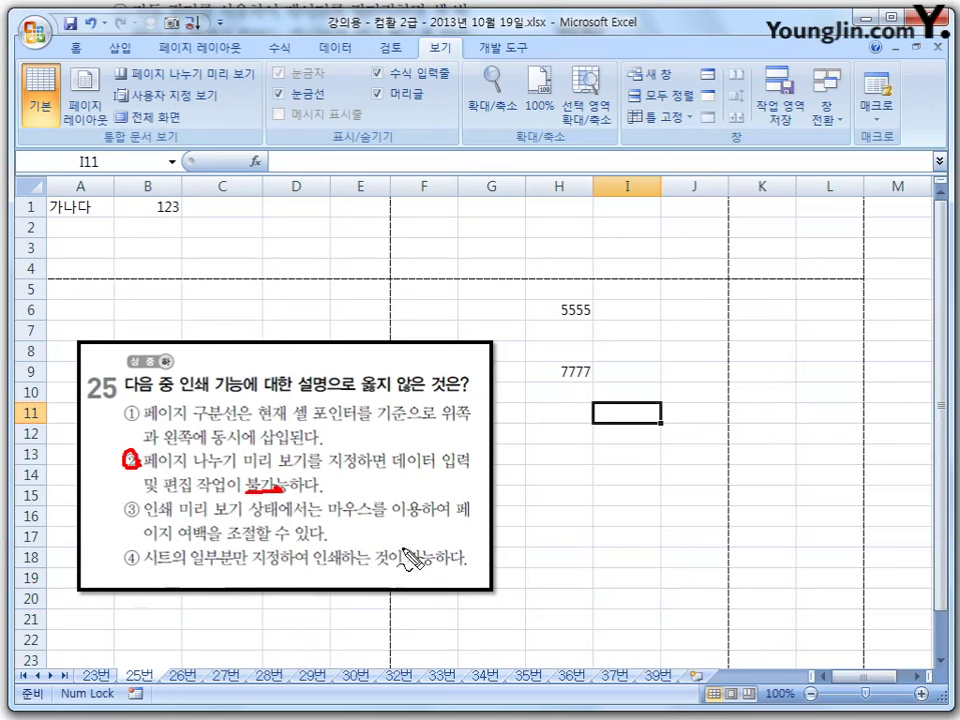
{"action": "left_click_drag", "start_coordinate": [296, 541], "coordinate": [322, 541]}
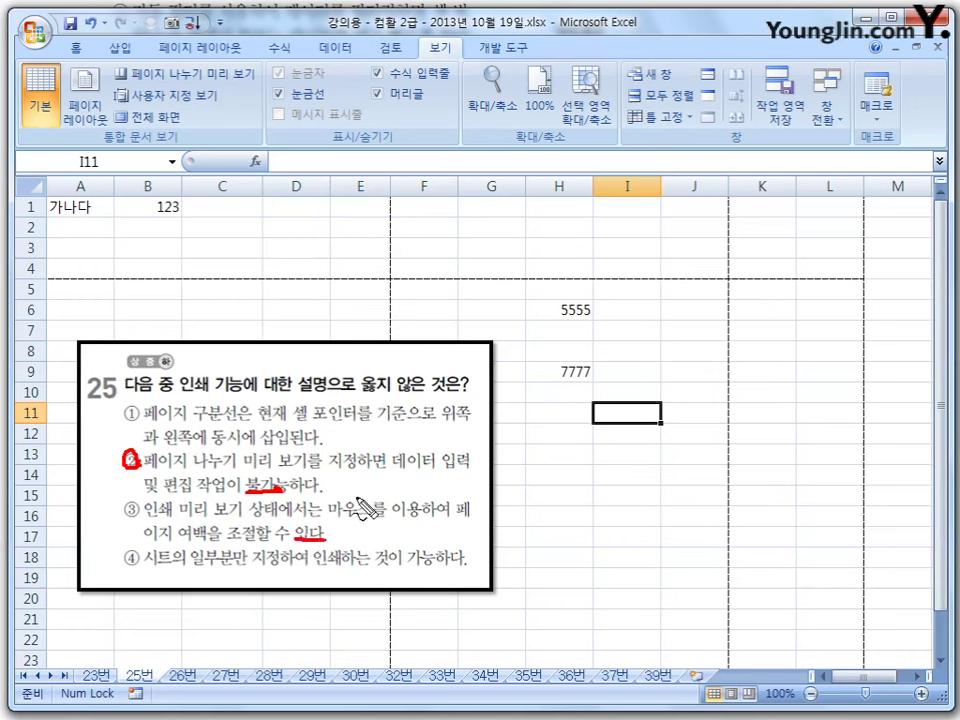
{"action": "key", "text": "Escape"}
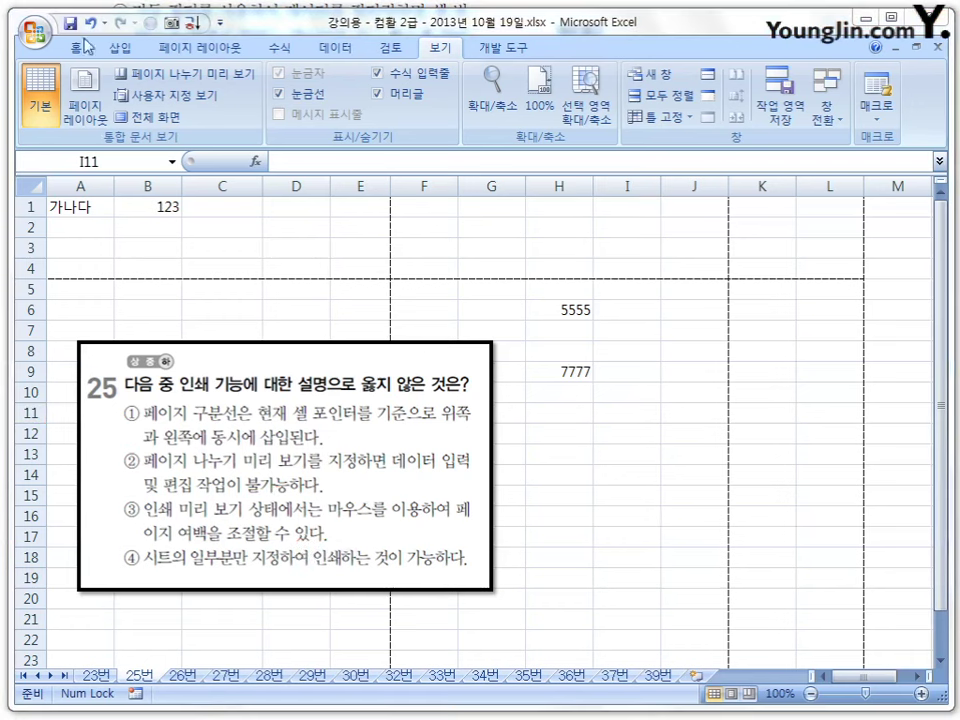
Open the print preview of sheet 25번 and toggle the margin display (여백 표시) off and on
{"action": "left_click", "coordinate": [33, 30]}
{"action": "mouse_move", "coordinate": [111, 240]}
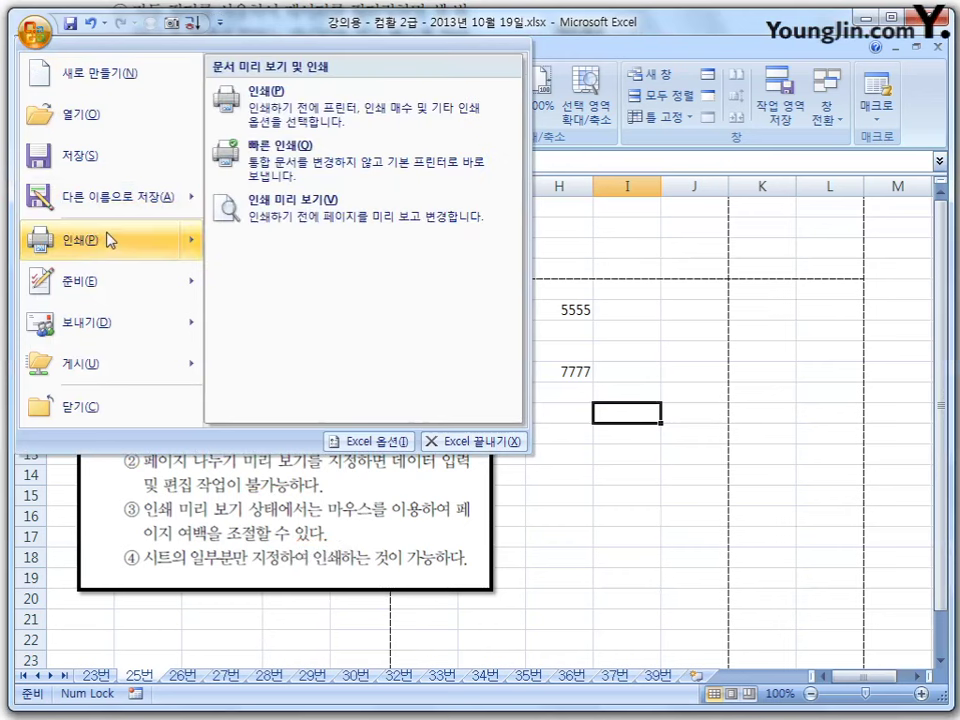
{"action": "left_click", "coordinate": [302, 227]}
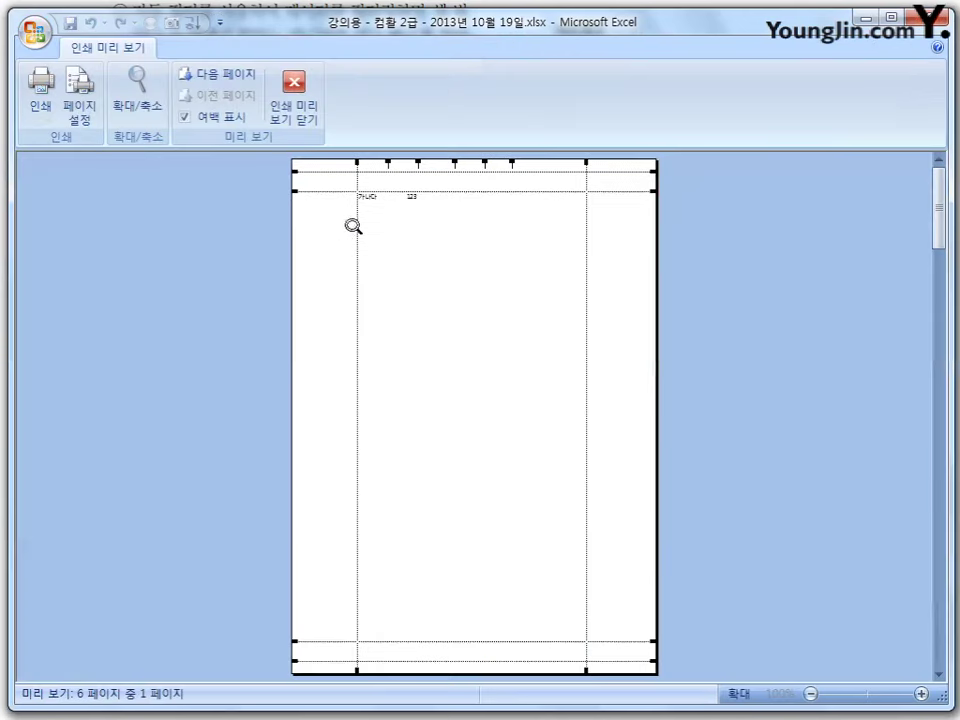
{"action": "left_click", "coordinate": [216, 119]}
{"action": "left_click", "coordinate": [217, 120]}
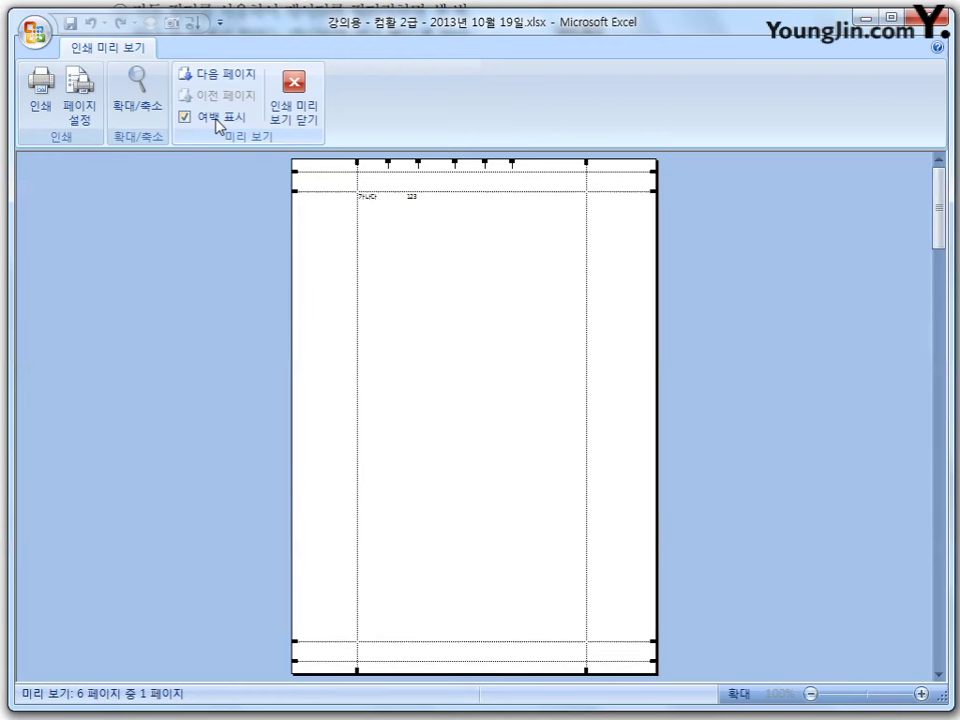
Narrow the left and right page margins directly on the previewed page, and close the print preview
{"action": "left_click_drag", "start_coordinate": [357, 248], "coordinate": [323, 248]}
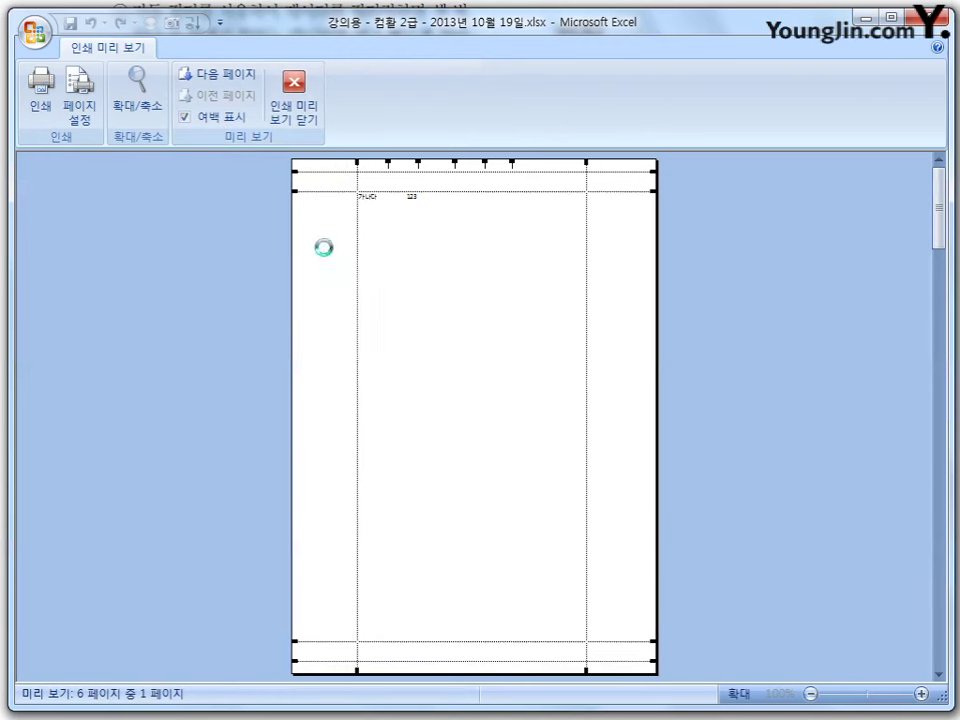
{"action": "left_click_drag", "start_coordinate": [589, 243], "coordinate": [626, 259]}
{"action": "left_click", "coordinate": [292, 90]}
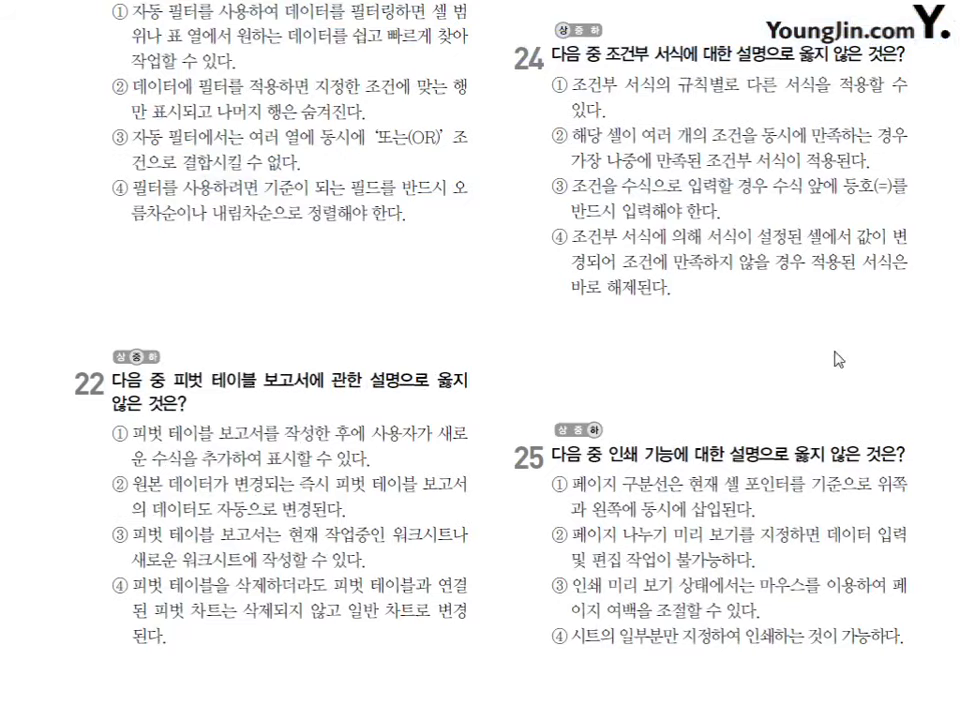
Move on past question 25 in the exam document, and select cells C2:C5 on worksheet 26번
{"action": "scroll", "coordinate": [735, 455], "scroll_direction": "down", "scroll_amount": 5}
{"action": "scroll", "coordinate": [730, 458], "scroll_direction": "down", "scroll_amount": 10}
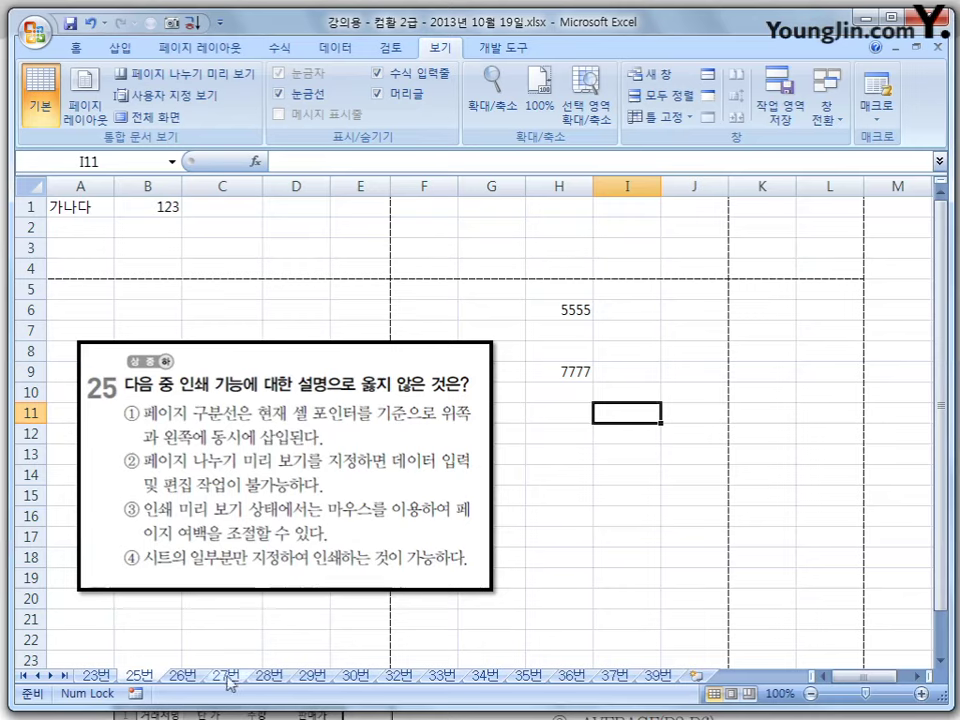
{"action": "left_click", "coordinate": [183, 676]}
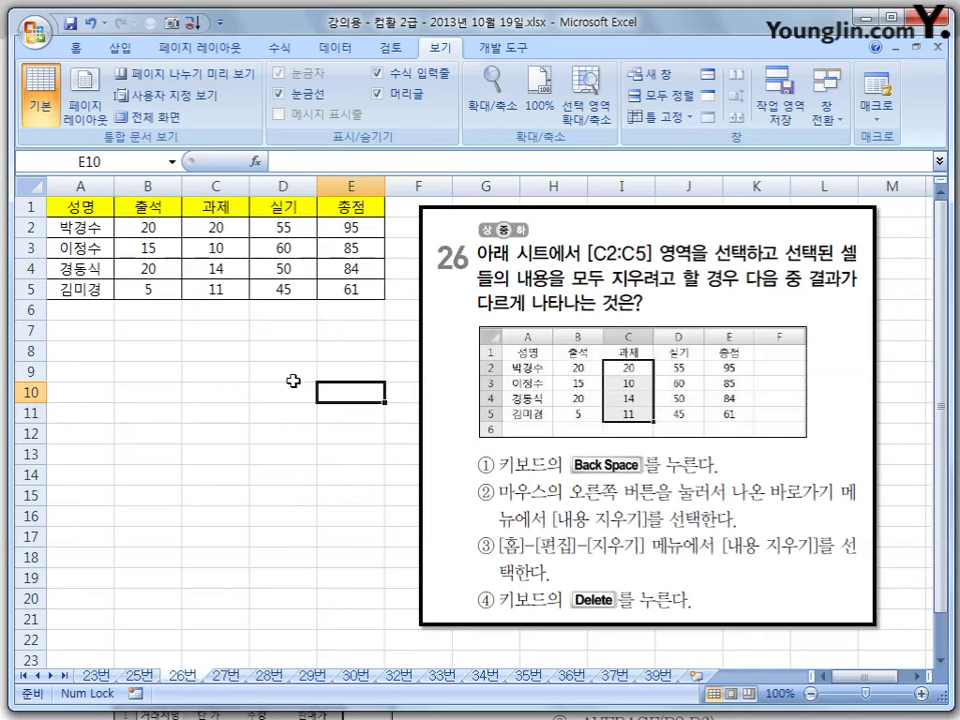
{"action": "left_click_drag", "start_coordinate": [221, 219], "coordinate": [221, 288]}
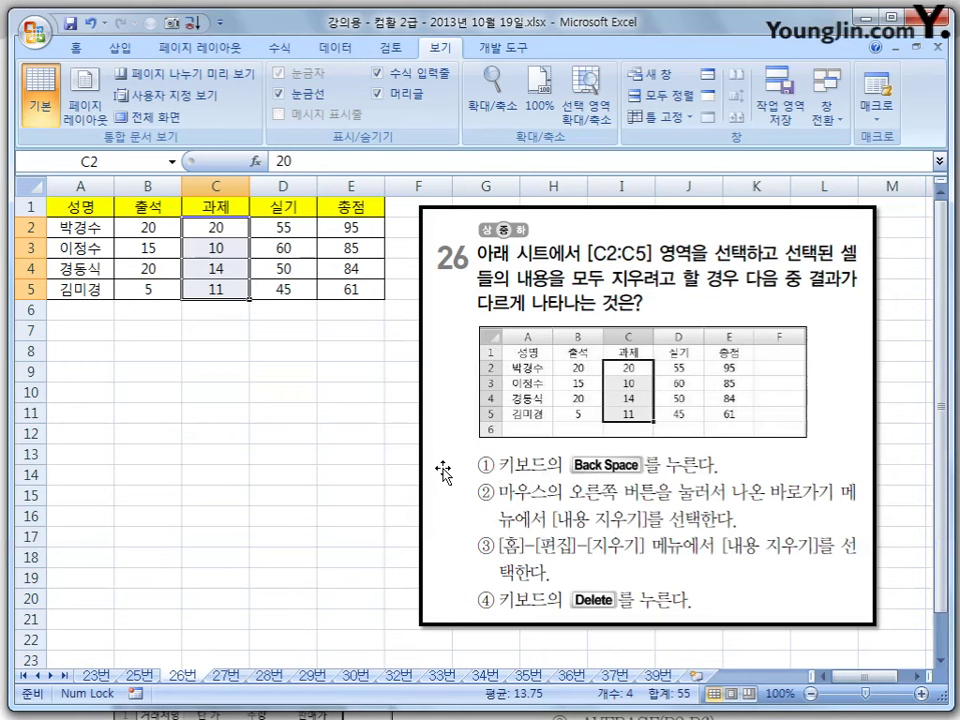
Try erasing the selected C2:C5 values by the method in option ① of question 26, and undo the change
{"action": "key", "text": "BackSpace"}
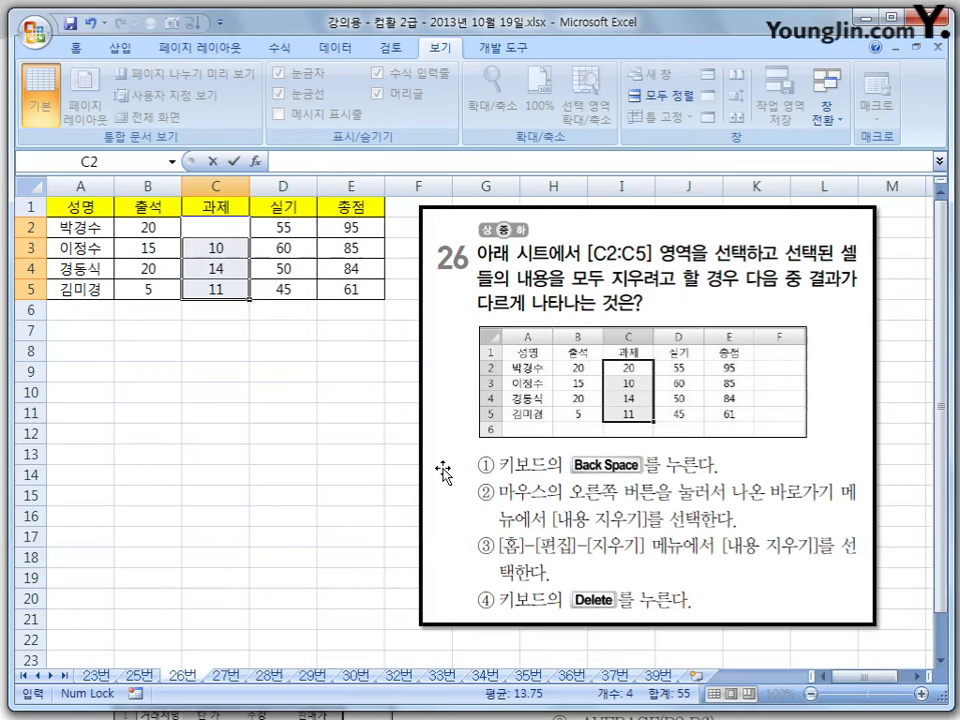
{"action": "key", "text": "Return"}
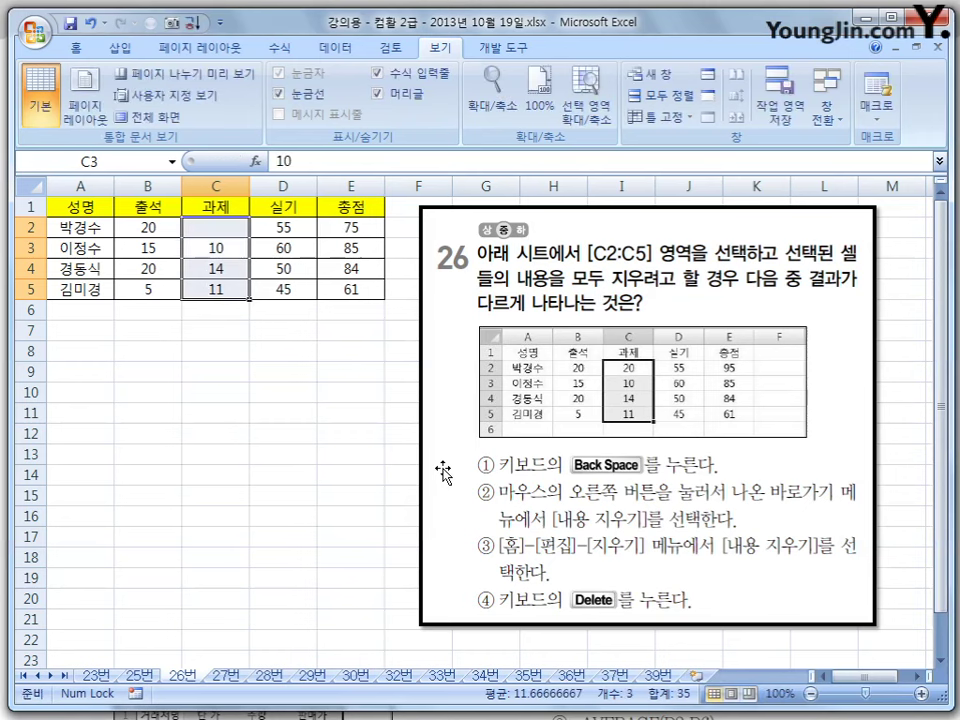
{"action": "key", "text": "ctrl+z"}
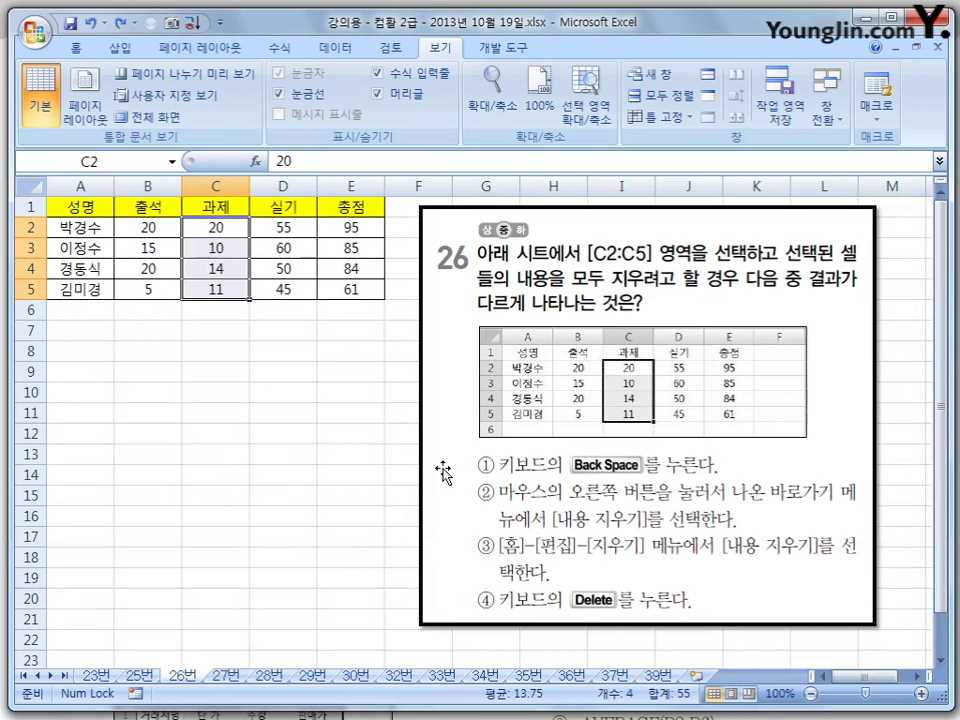
Clear cells C2:C5 with the 내용 지우기 command, as described in option ②
{"action": "right_click", "coordinate": [243, 291]}
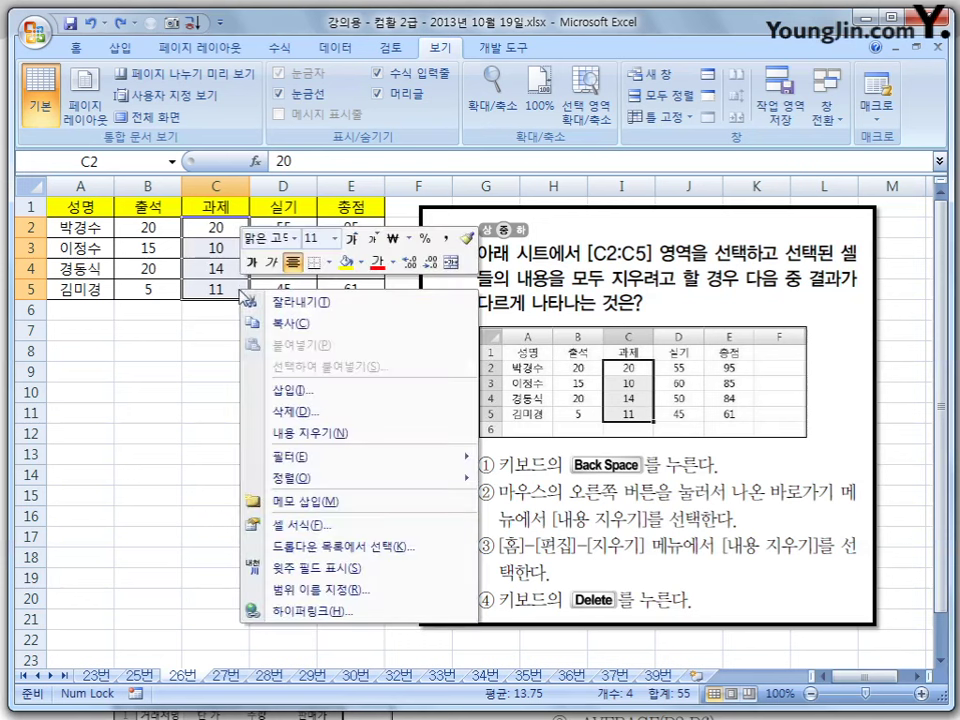
{"action": "left_click", "coordinate": [334, 434]}
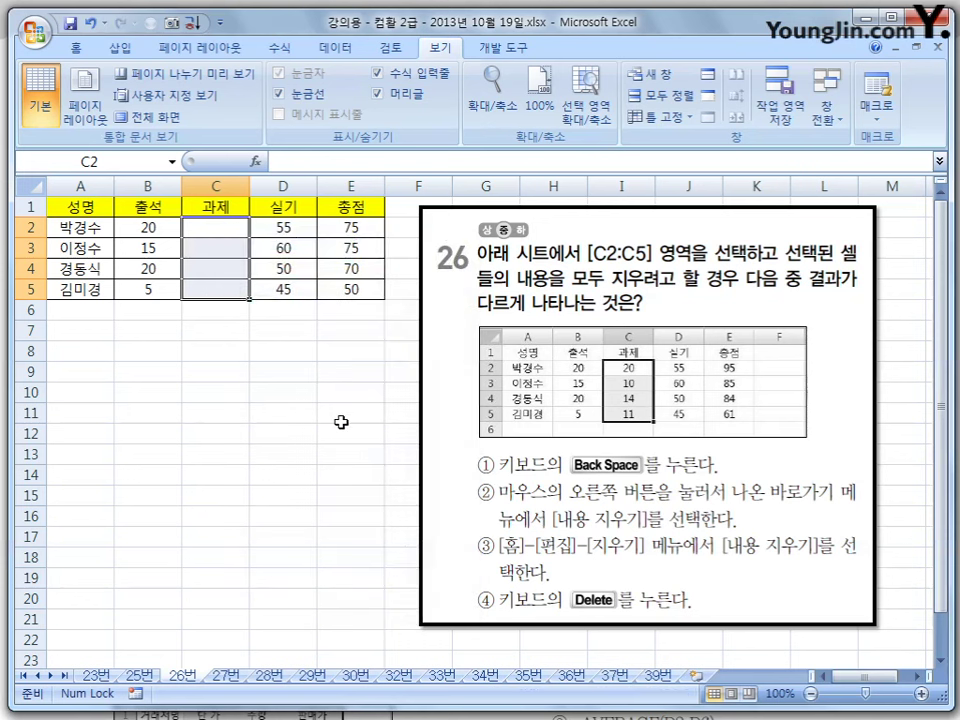
Undo the last clearing of C2:C5, and try clearing the cells by the methods in options ③ and ④, undoing each attempt
{"action": "key", "text": "ctrl+z"}
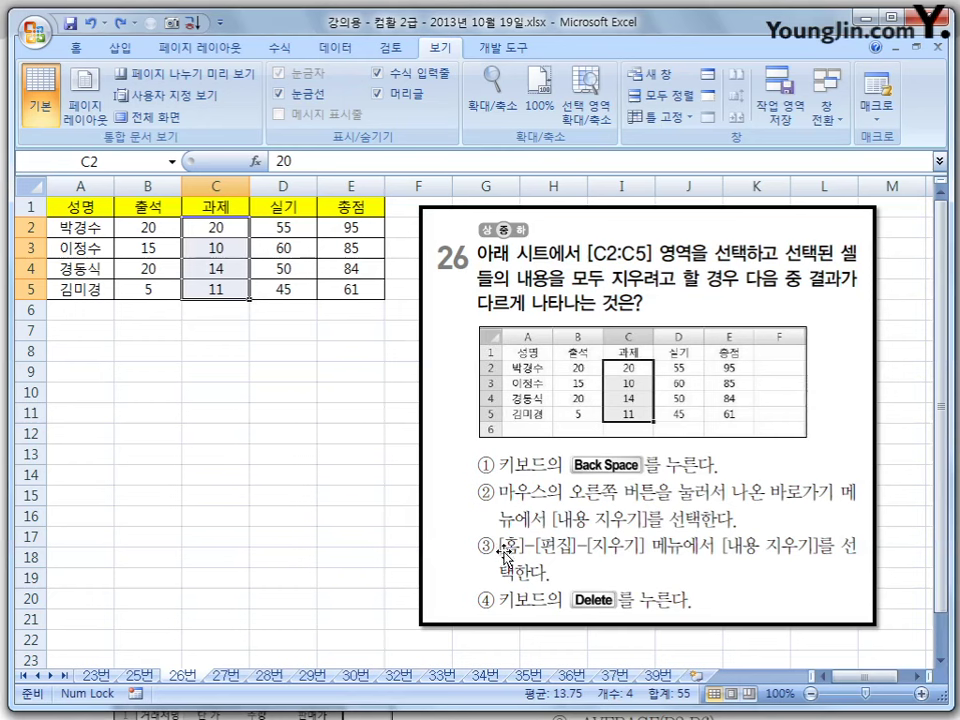
{"action": "left_click", "coordinate": [78, 55]}
{"action": "left_click", "coordinate": [836, 117]}
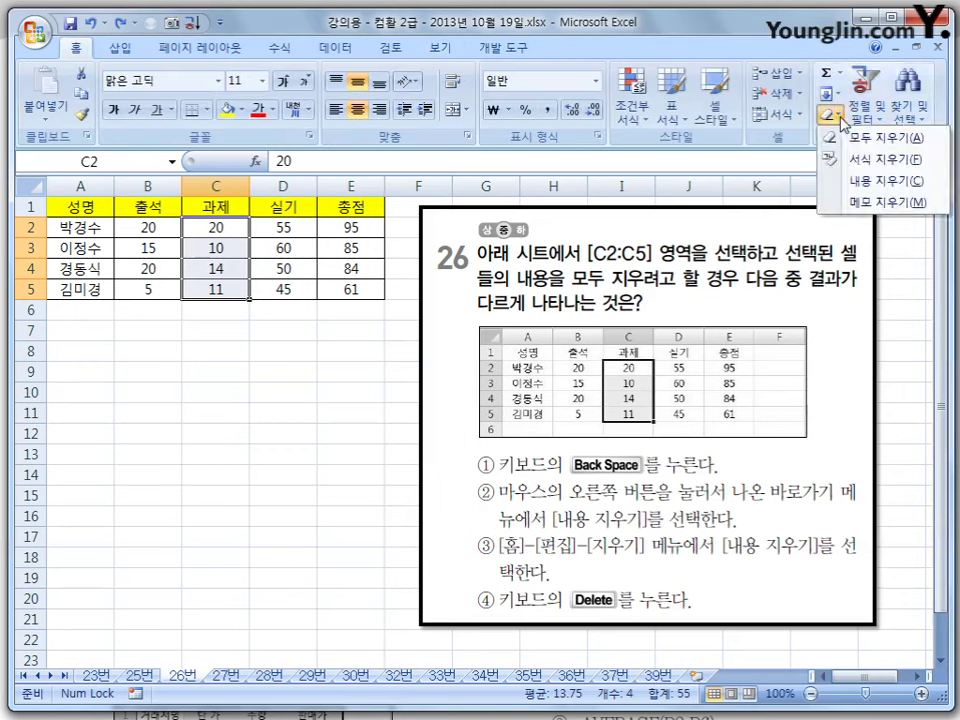
{"action": "left_click", "coordinate": [846, 181]}
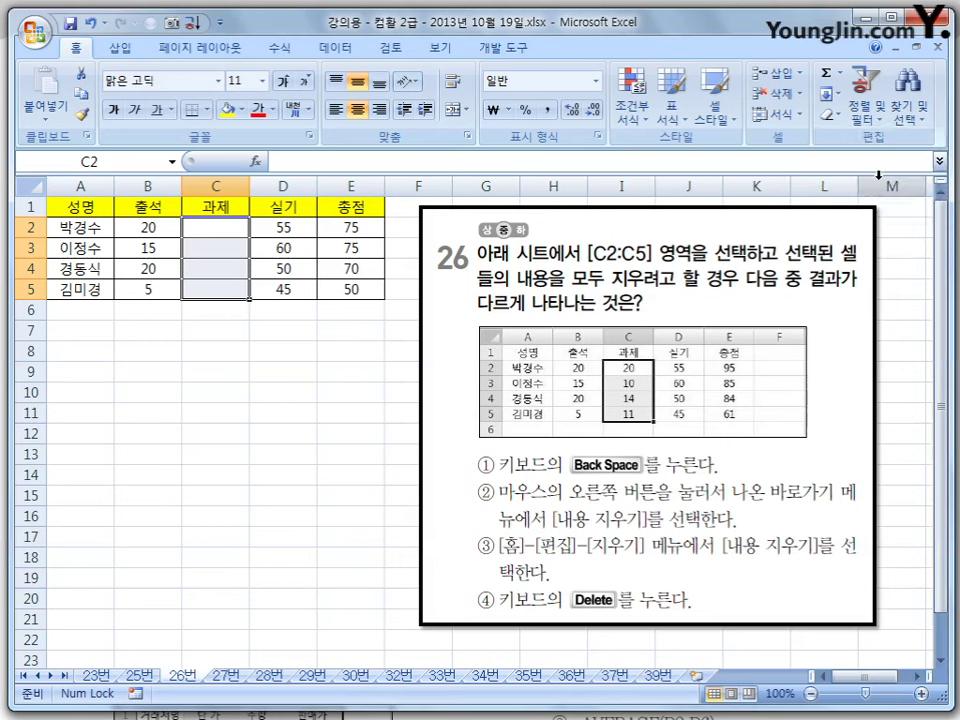
{"action": "key", "text": "ctrl+z"}
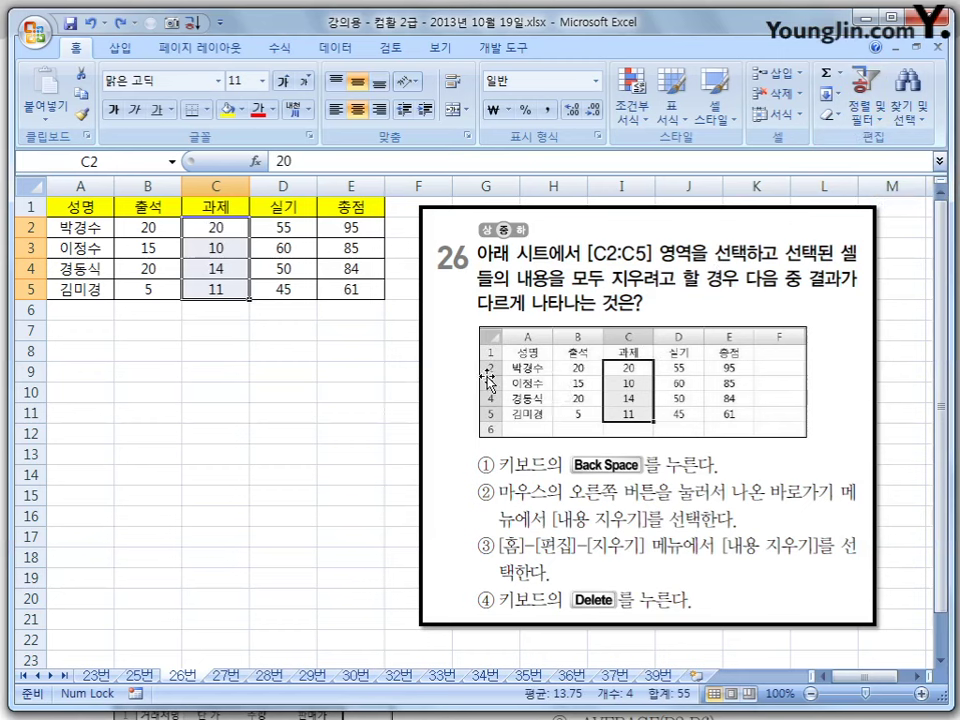
{"action": "key", "text": "Delete"}
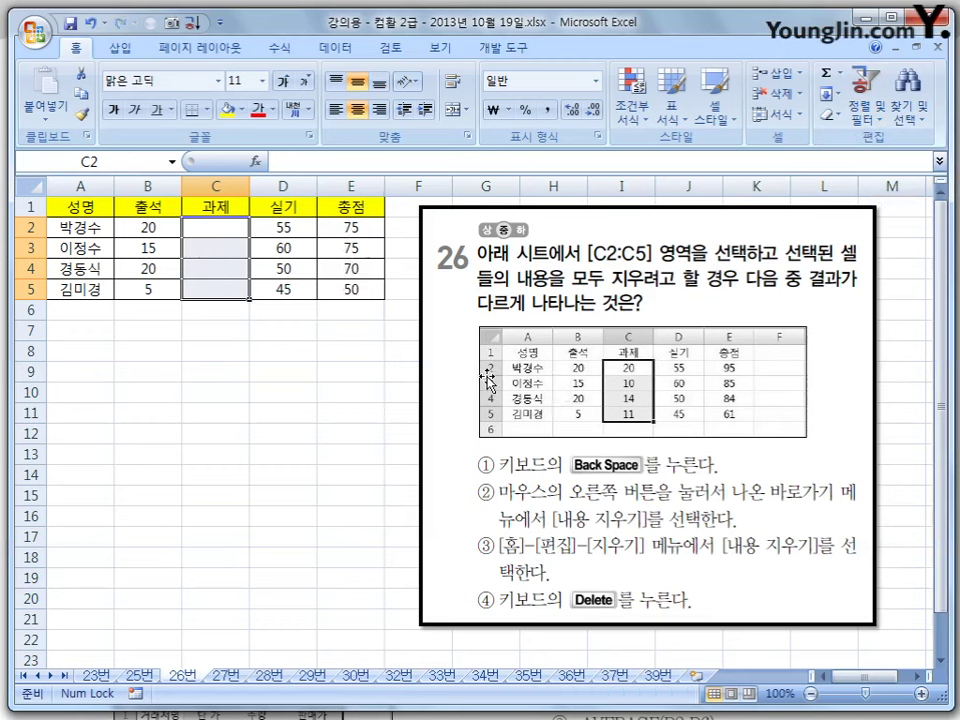
{"action": "key", "text": "ctrl+z"}
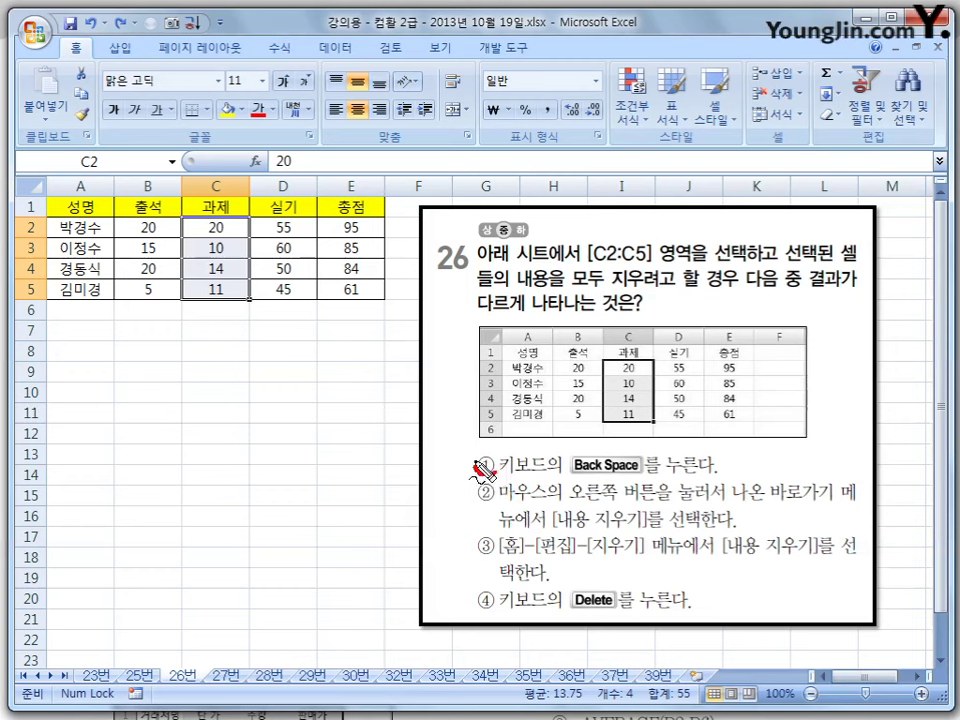
Circle option ① as the answer to question 26, and move on to question 27 in the exam document
{"action": "left_click_drag", "start_coordinate": [478, 468], "coordinate": [484, 452]}
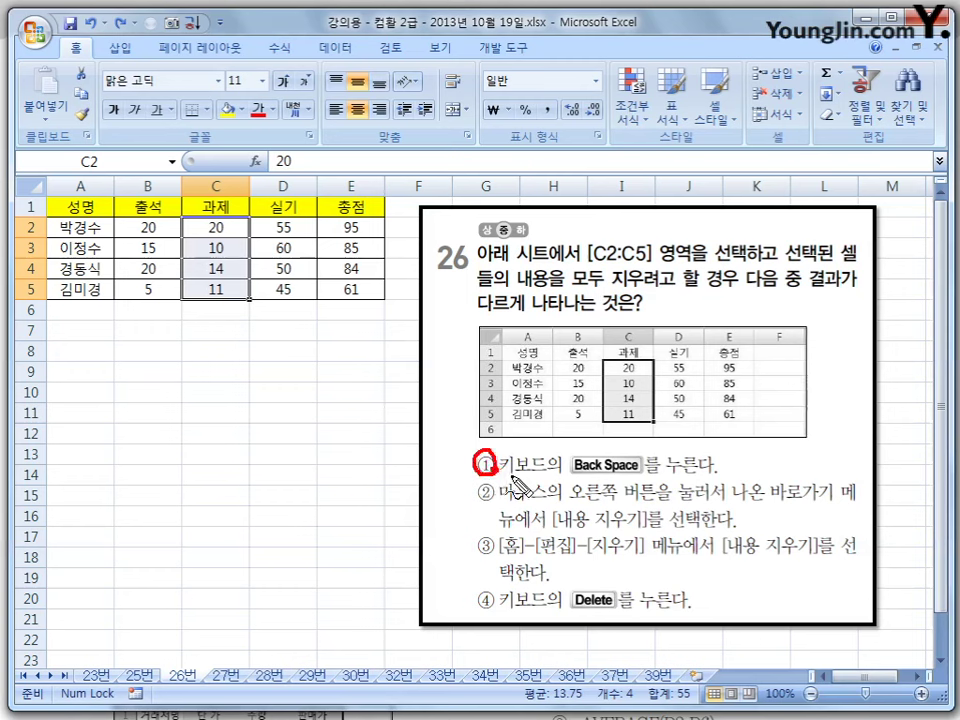
{"action": "key", "text": "Escape"}
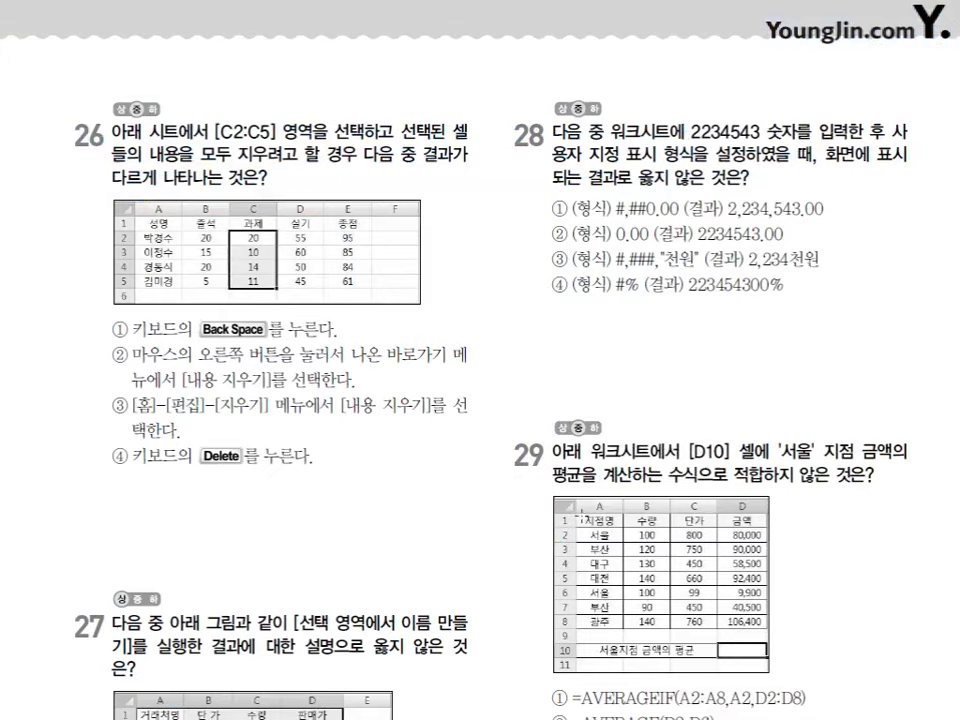
{"action": "scroll", "coordinate": [745, 380], "scroll_direction": "down", "scroll_amount": 5}
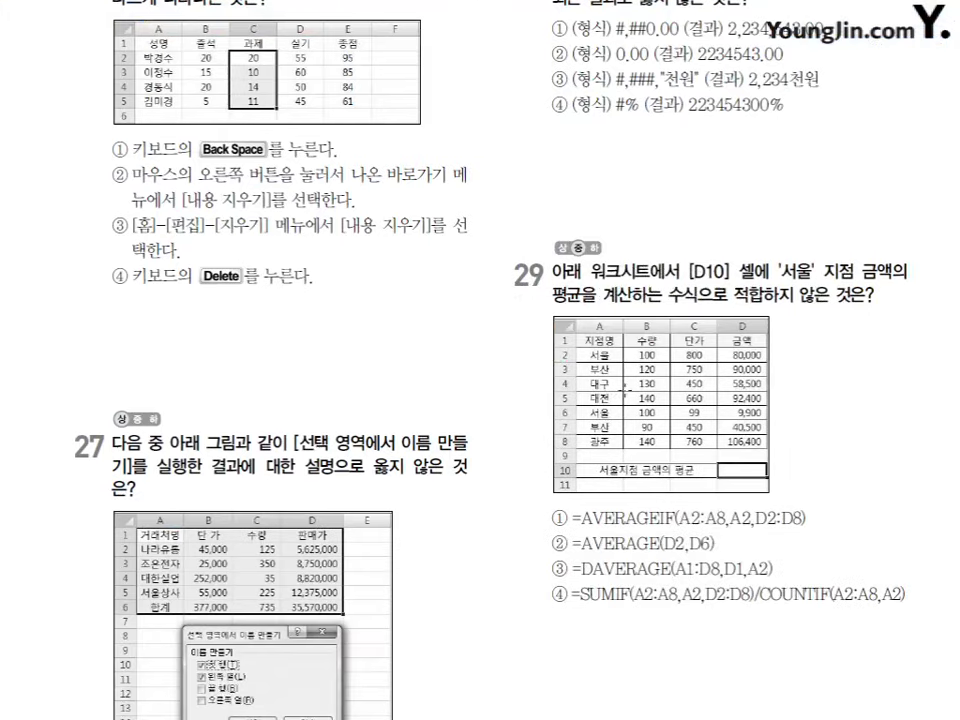
{"action": "scroll", "coordinate": [745, 380], "scroll_direction": "down", "scroll_amount": 1}
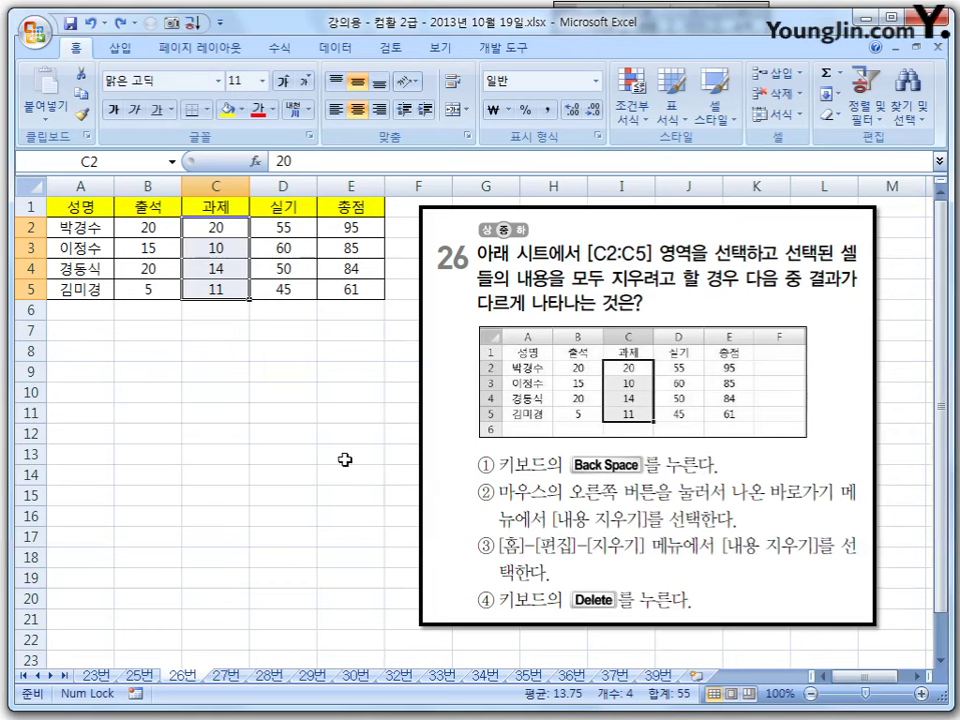
Open worksheet 27번, and temporarily mark the 단 가, 수량, 판매가 and 거래처명 headings in the pictured table of question 27
{"action": "left_click", "coordinate": [229, 677]}
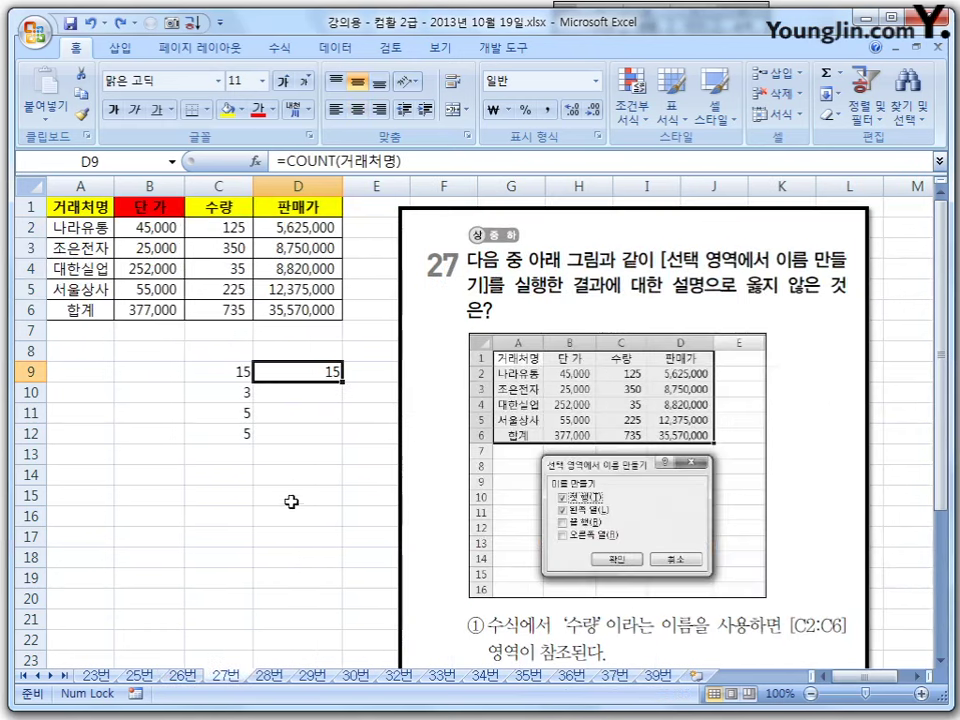
{"action": "left_click", "coordinate": [190, 408]}
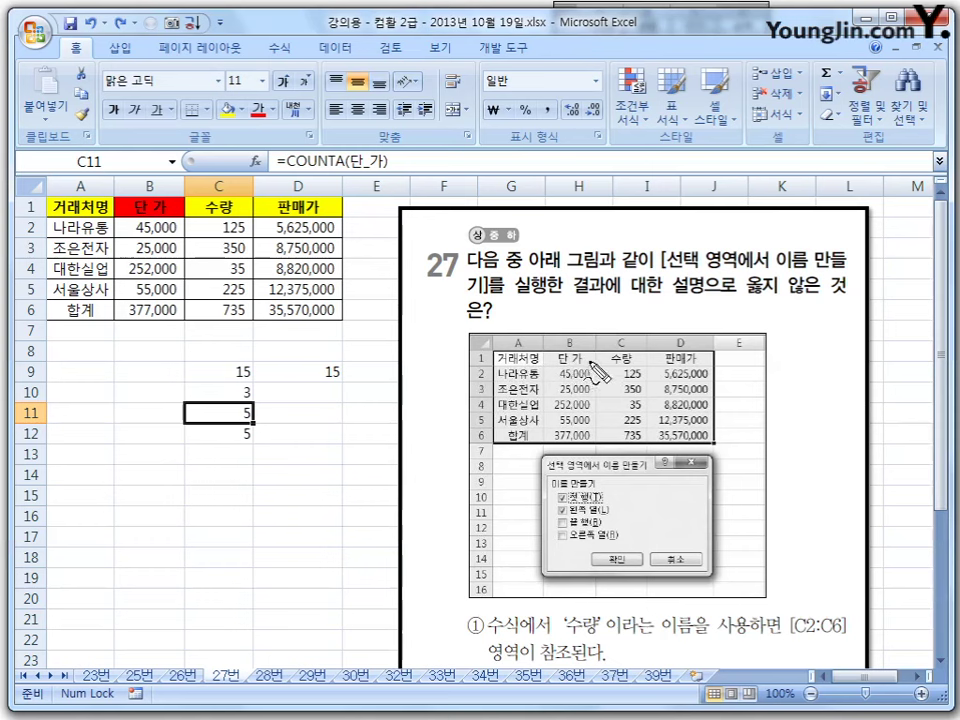
{"action": "mouse_move", "coordinate": [565, 337]}
{"action": "left_mouse_down"}
{"action": "mouse_move", "coordinate": [568, 347]}
{"action": "mouse_move", "coordinate": [583, 320]}
{"action": "left_mouse_up"}
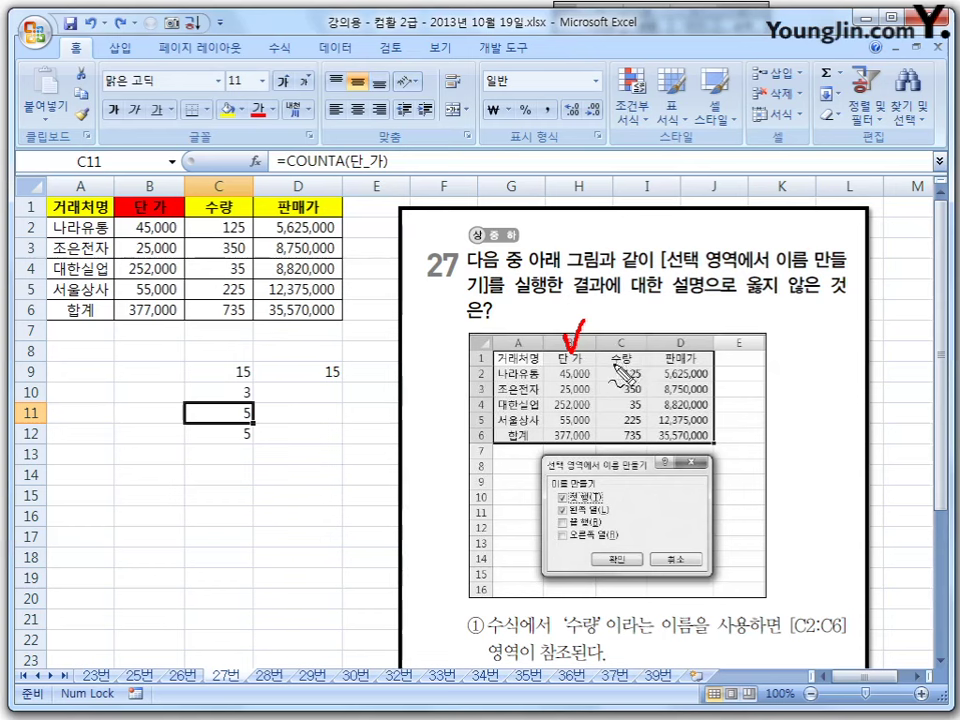
{"action": "left_click_drag", "start_coordinate": [612, 366], "coordinate": [700, 362]}
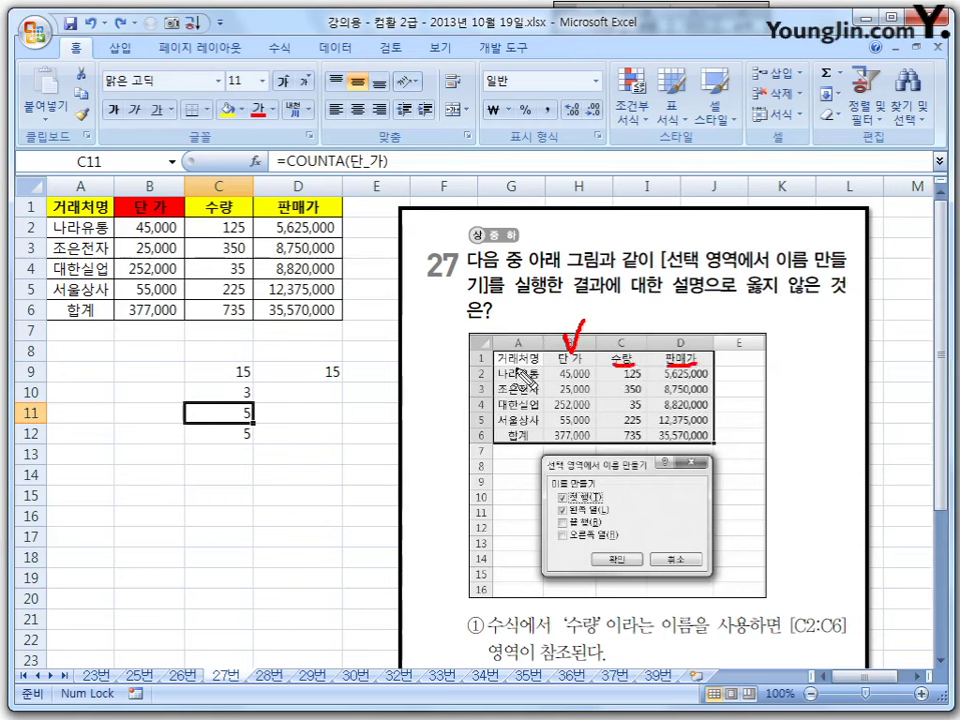
{"action": "left_click_drag", "start_coordinate": [498, 368], "coordinate": [541, 368]}
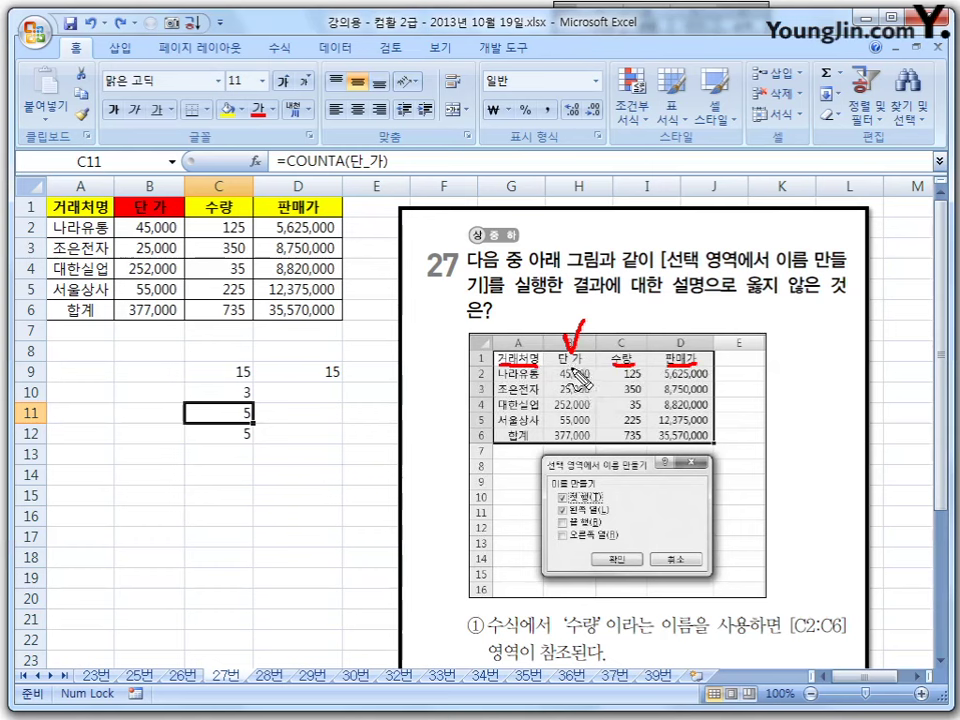
{"action": "left_click_drag", "start_coordinate": [557, 327], "coordinate": [568, 347]}
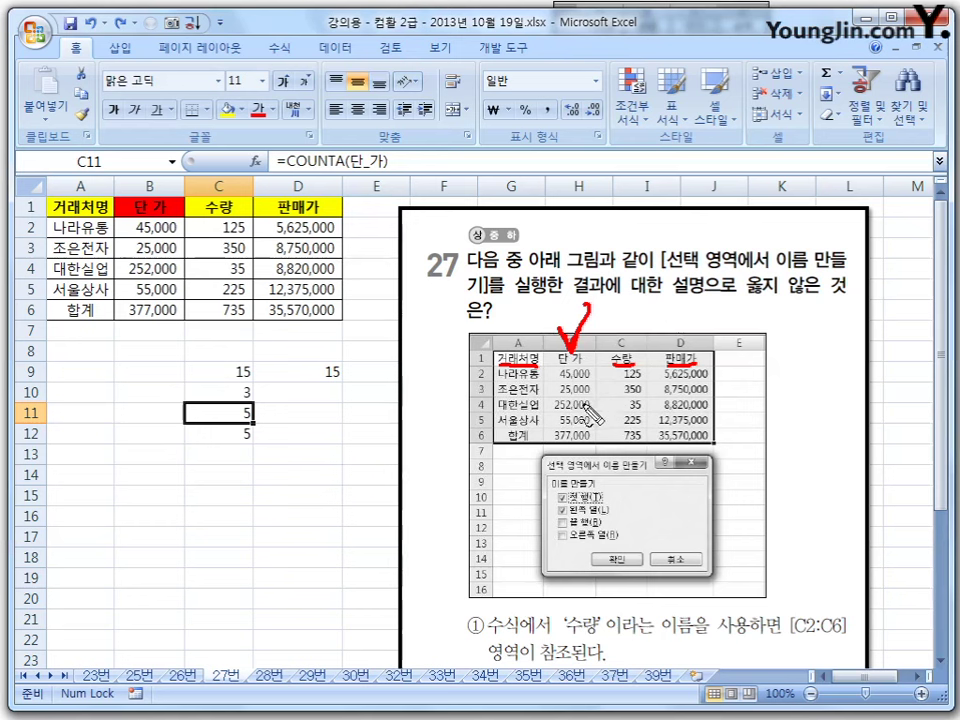
{"action": "key", "text": "Escape"}
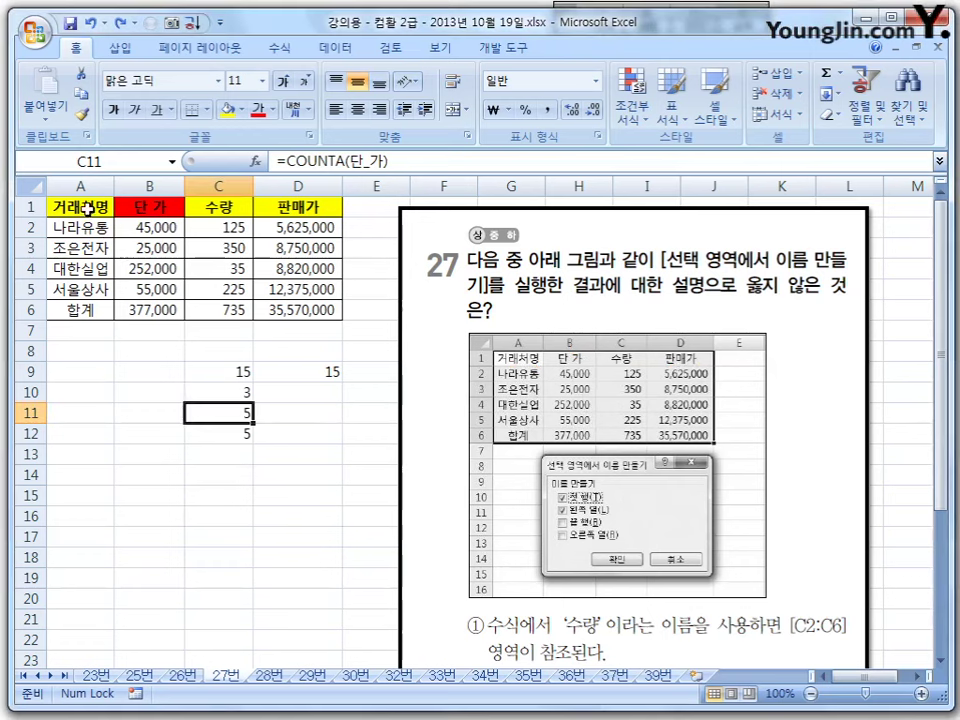
Select A1:D6, and temporarily mark the key points in the description of the 선택 영역에서 만들기 command
{"action": "left_click_drag", "start_coordinate": [88, 208], "coordinate": [330, 309]}
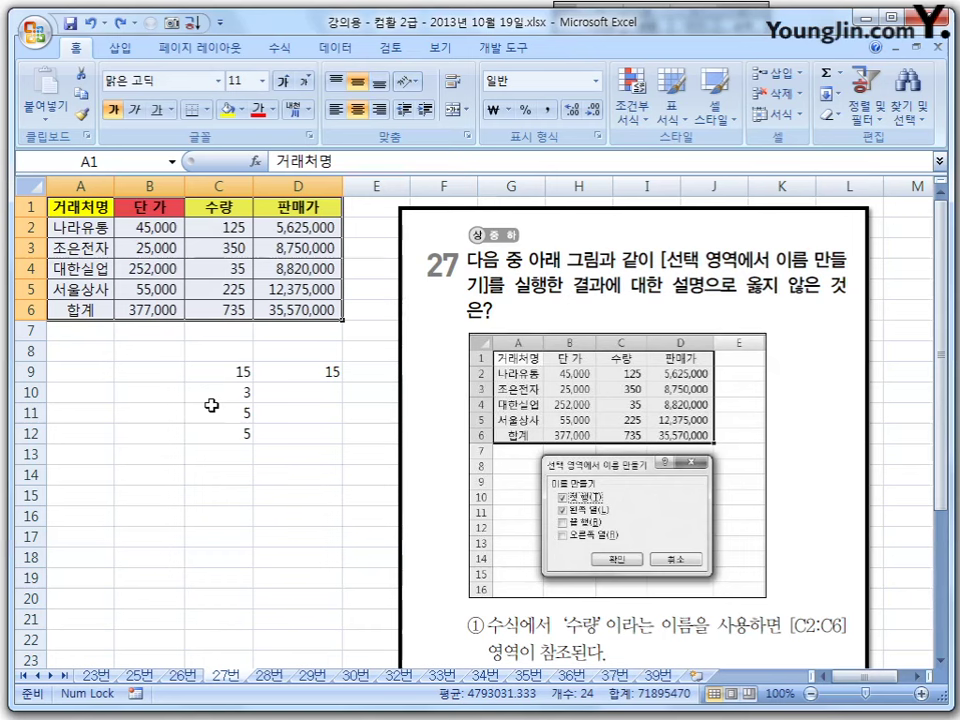
{"action": "left_click", "coordinate": [282, 47]}
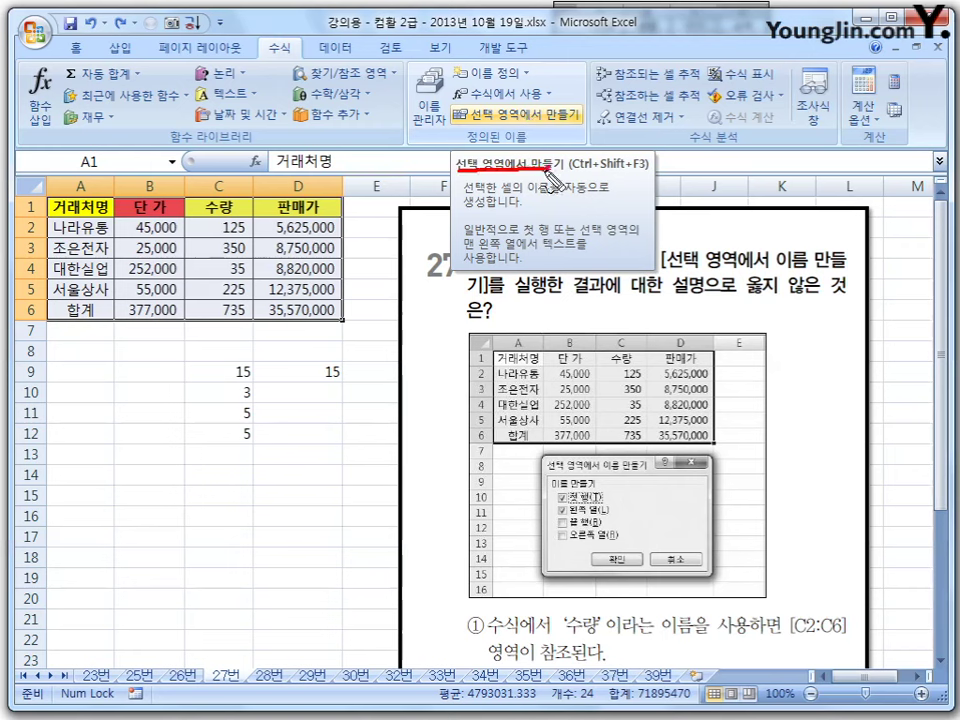
{"action": "left_click_drag", "start_coordinate": [457, 171], "coordinate": [541, 169]}
{"action": "mouse_move", "coordinate": [628, 188]}
{"action": "left_mouse_down"}
{"action": "mouse_move", "coordinate": [570, 174]}
{"action": "mouse_move", "coordinate": [610, 154]}
{"action": "mouse_move", "coordinate": [660, 170]}
{"action": "mouse_move", "coordinate": [675, 186]}
{"action": "mouse_move", "coordinate": [681, 180]}
{"action": "mouse_move", "coordinate": [671, 178]}
{"action": "mouse_move", "coordinate": [699, 159]}
{"action": "mouse_move", "coordinate": [683, 158]}
{"action": "left_mouse_up"}
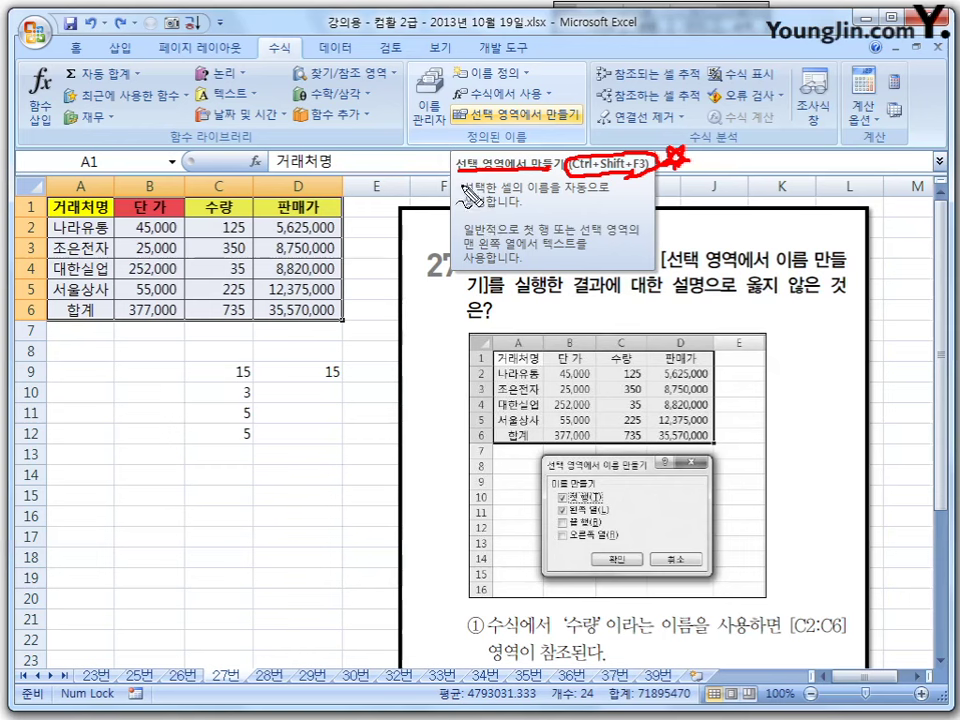
{"action": "left_click_drag", "start_coordinate": [462, 185], "coordinate": [456, 211]}
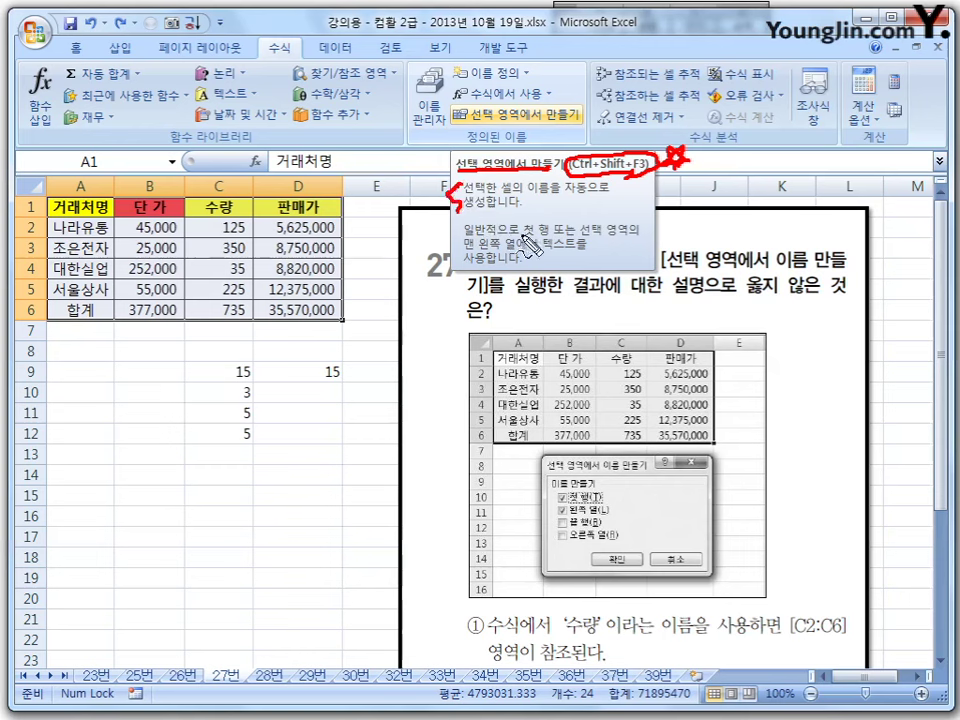
{"action": "left_click_drag", "start_coordinate": [532, 218], "coordinate": [529, 240]}
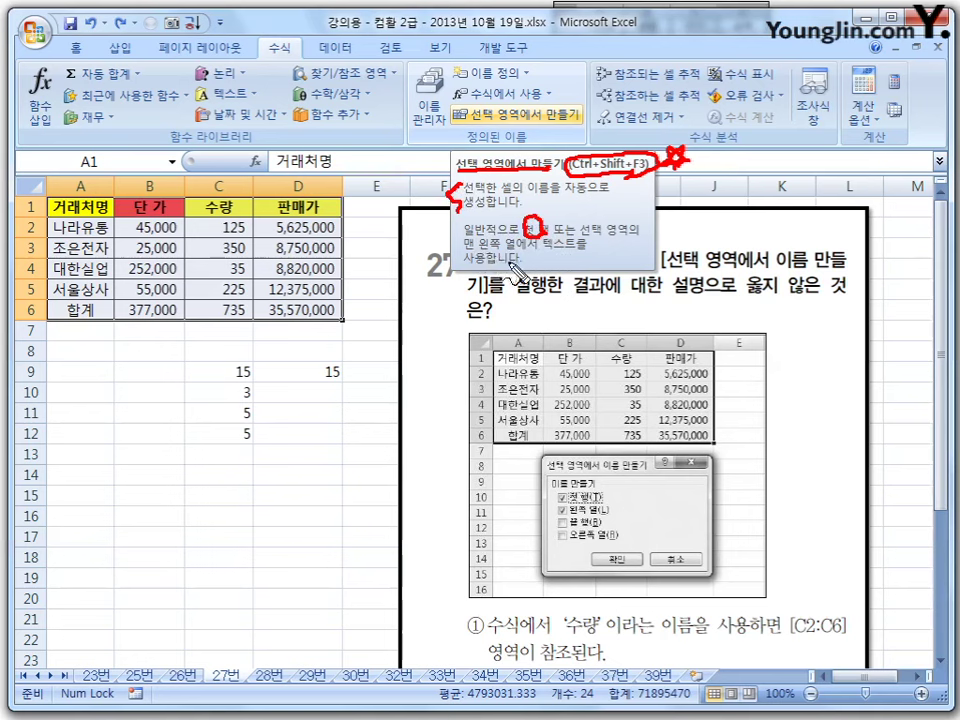
{"action": "left_click_drag", "start_coordinate": [462, 229], "coordinate": [459, 262]}
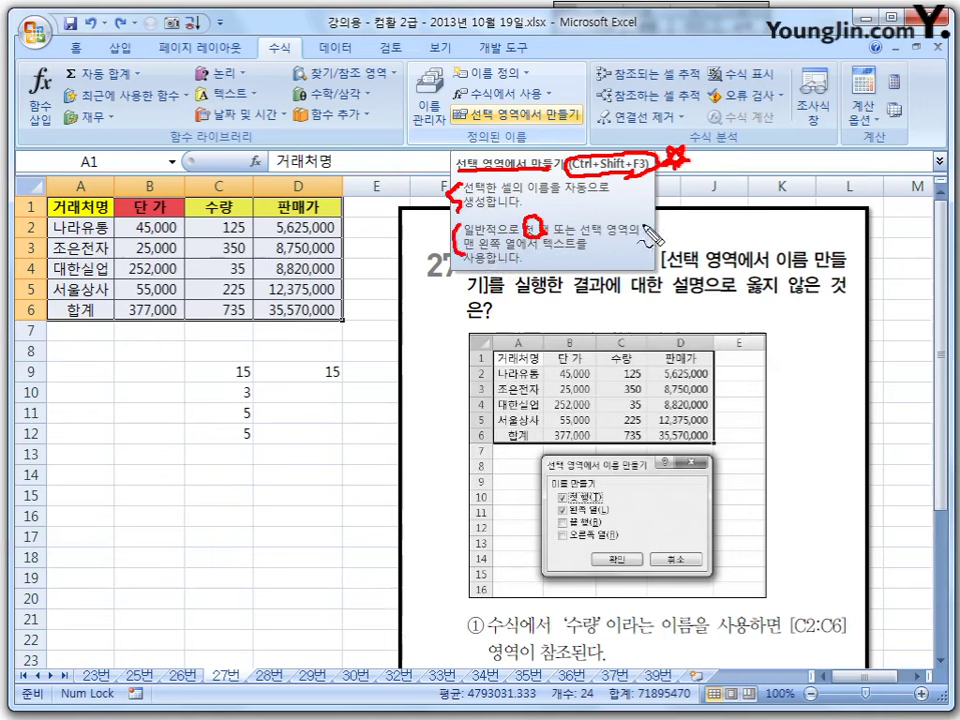
{"action": "left_click_drag", "start_coordinate": [644, 230], "coordinate": [641, 260]}
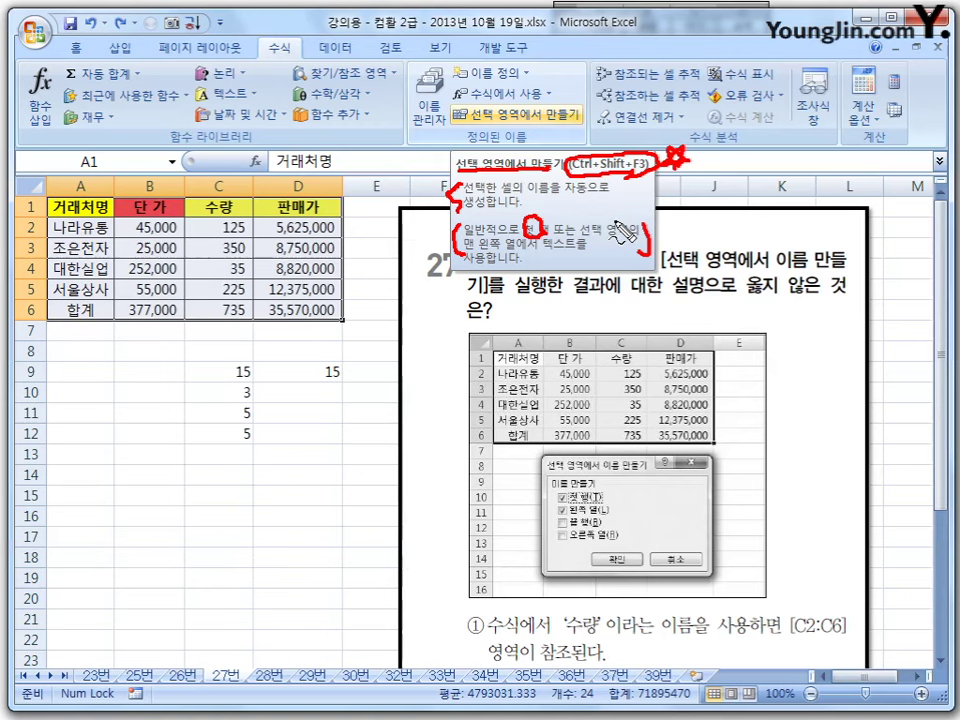
{"action": "key", "text": "Escape"}
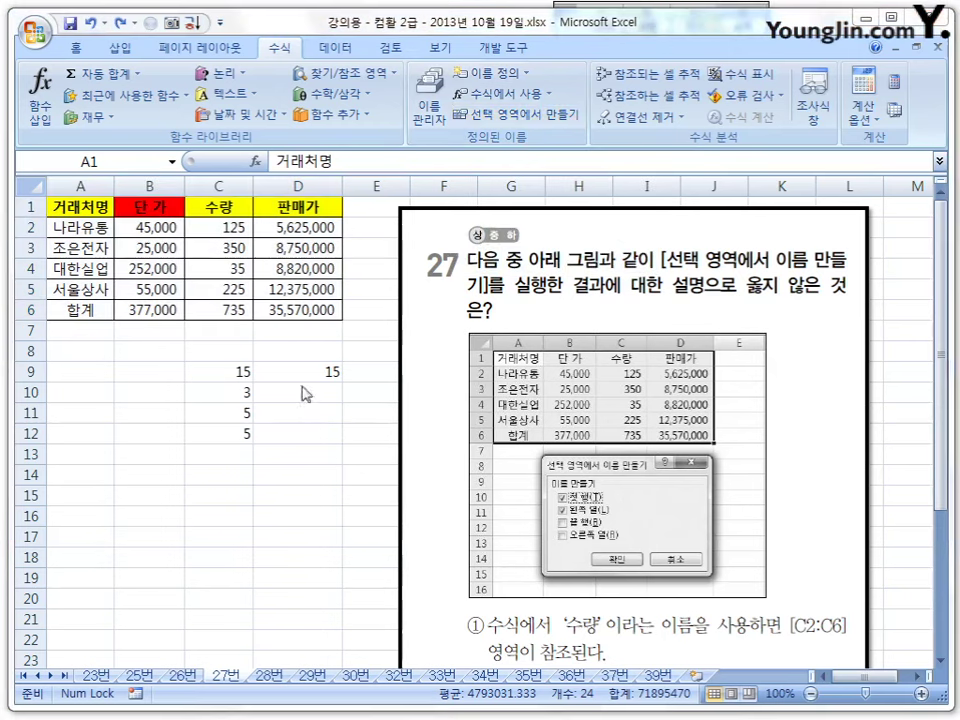
Create names from the A1:D6 table with 선택 영역에서 만들기, using 첫 행 and 왼쪽 열
{"action": "key", "text": "ctrl+a"}
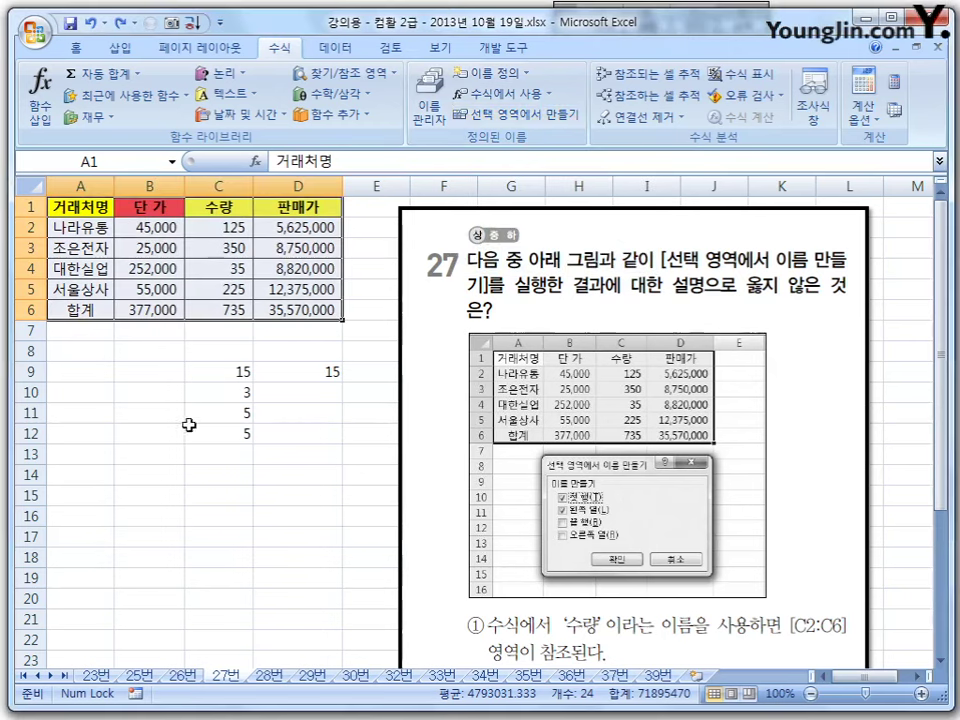
{"action": "left_click", "coordinate": [531, 119]}
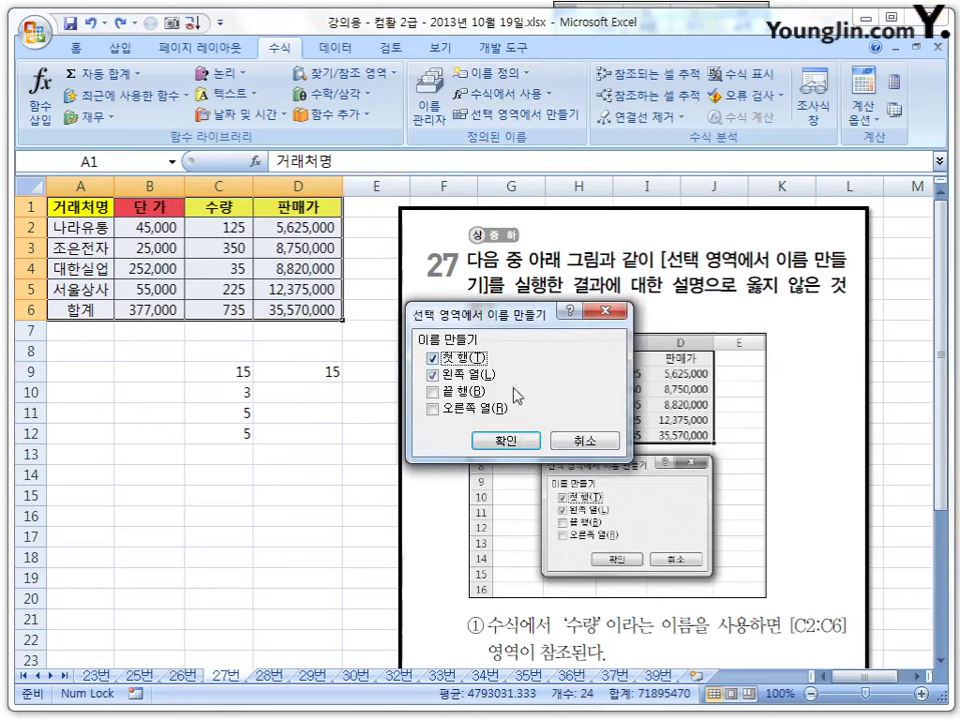
{"action": "left_click_drag", "start_coordinate": [493, 318], "coordinate": [374, 303]}
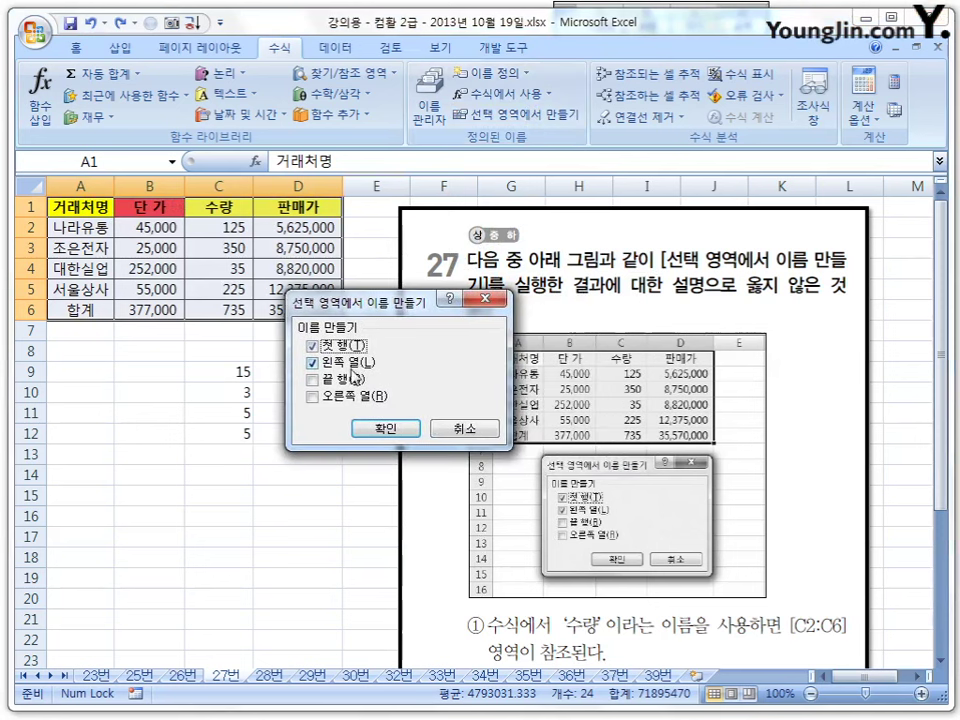
{"action": "left_click", "coordinate": [403, 431]}
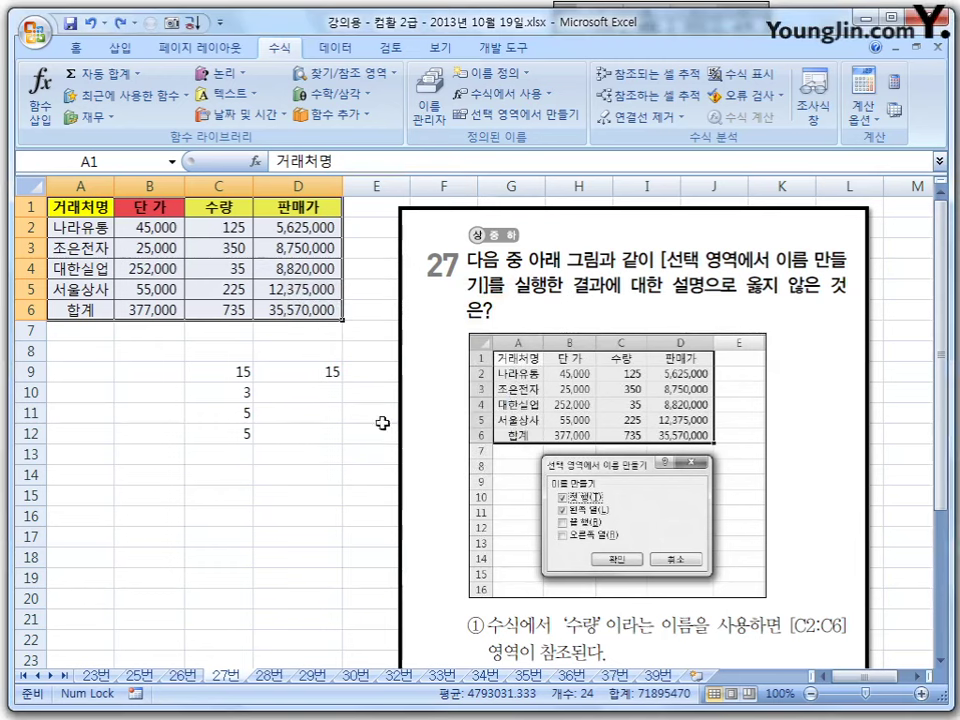
Examine the defined names and the answer options of question 27, and select the range named 수량 to check option ①
{"action": "left_click", "coordinate": [173, 164]}
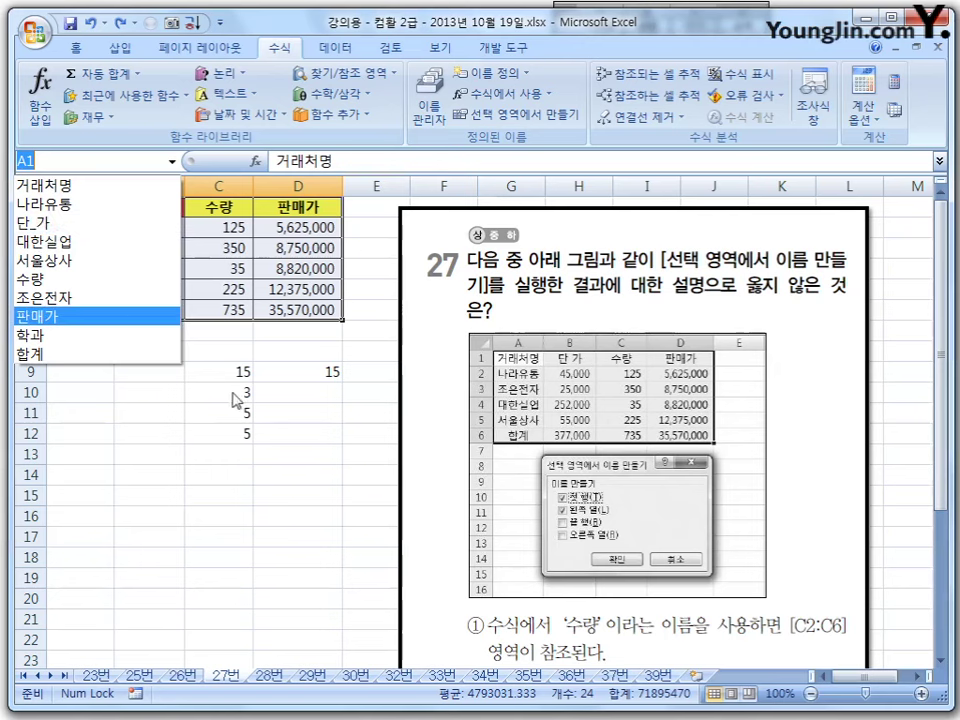
{"action": "key", "text": "Return"}
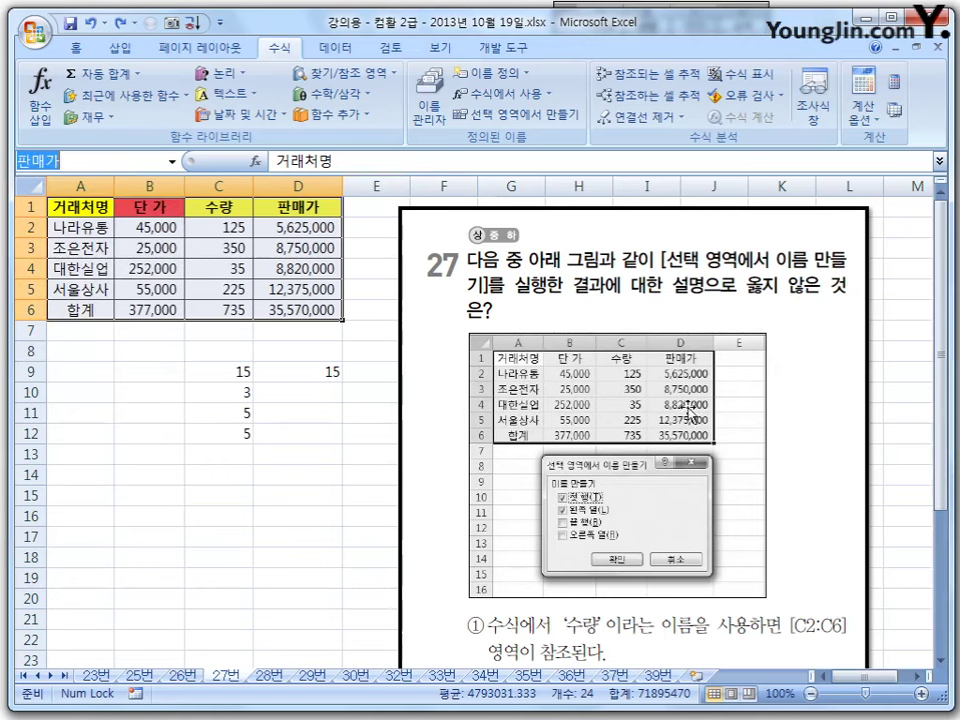
{"action": "left_click_drag", "start_coordinate": [940, 405], "coordinate": [940, 420]}
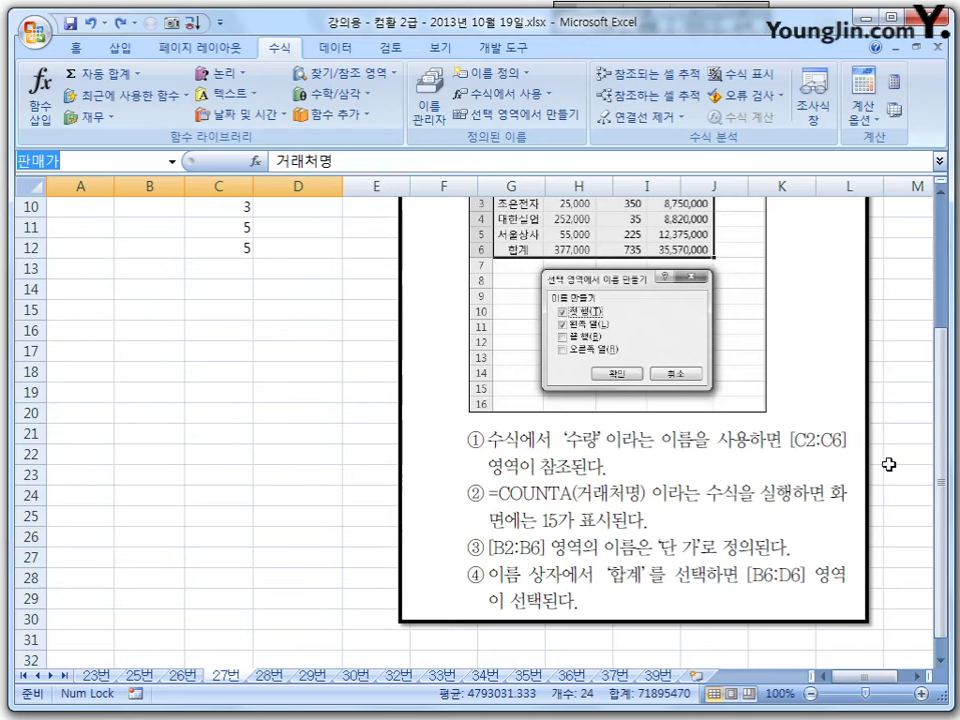
{"action": "left_click_drag", "start_coordinate": [940, 348], "coordinate": [940, 205]}
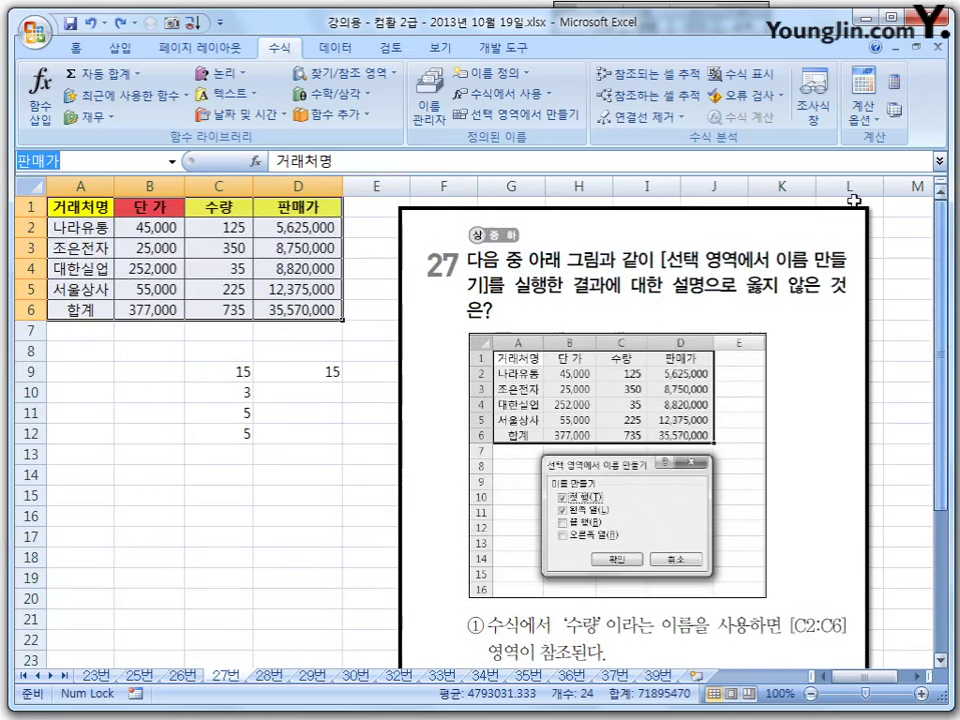
{"action": "left_click", "coordinate": [172, 161]}
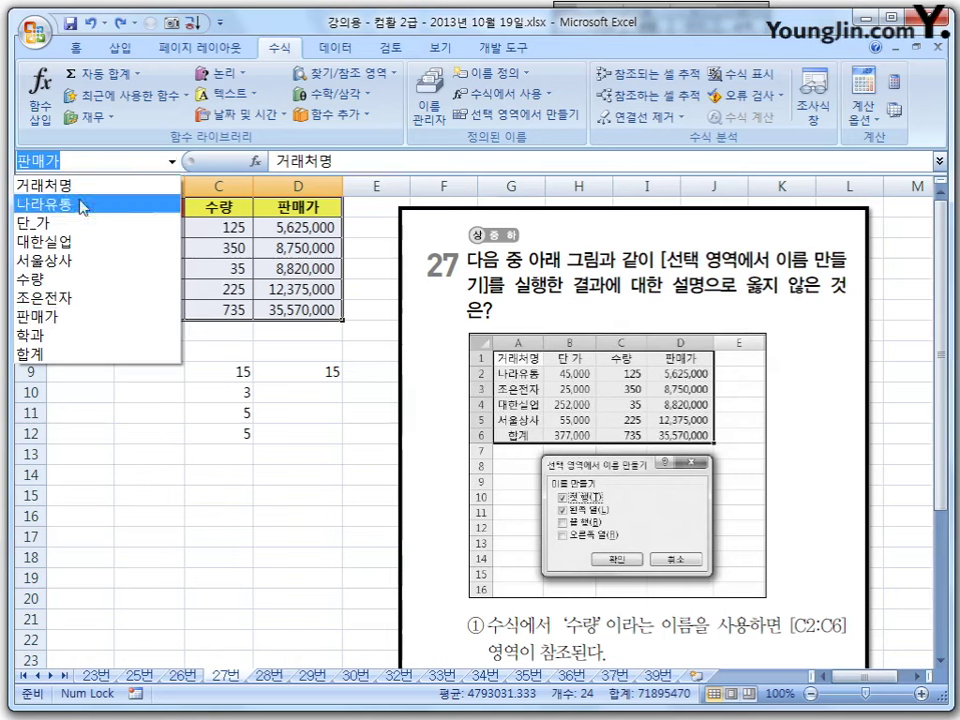
{"action": "left_click", "coordinate": [60, 279]}
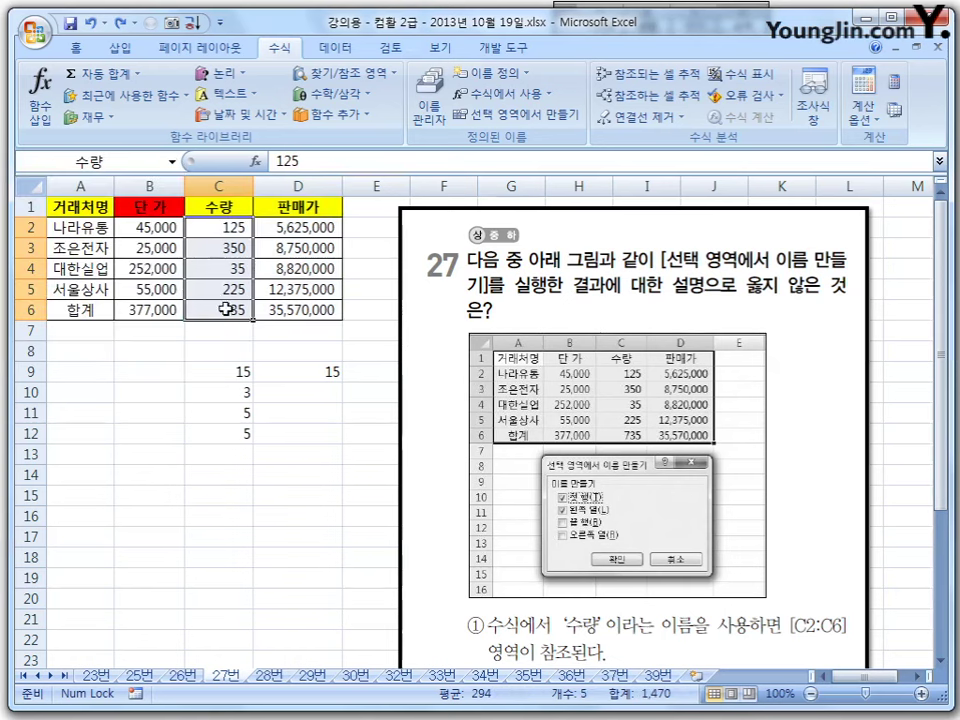
Select the range named 거래처명 and examine the COUNTA and COUNT formulas in C9 and D9 to check option ② of question 27
{"action": "left_click", "coordinate": [896, 369]}
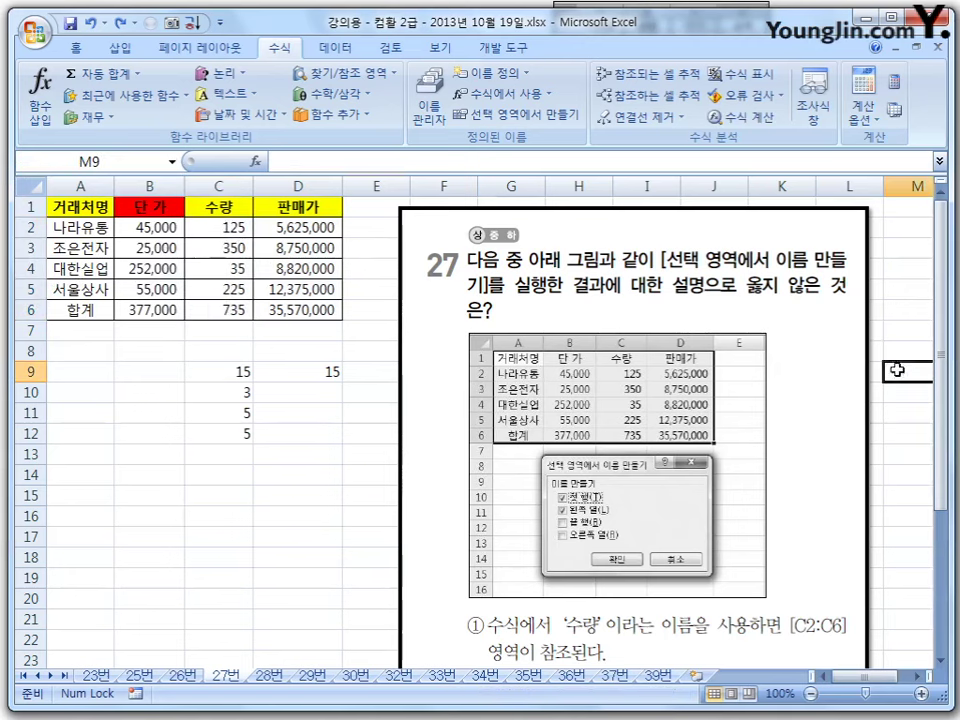
{"action": "left_click_drag", "start_coordinate": [941, 366], "coordinate": [930, 484]}
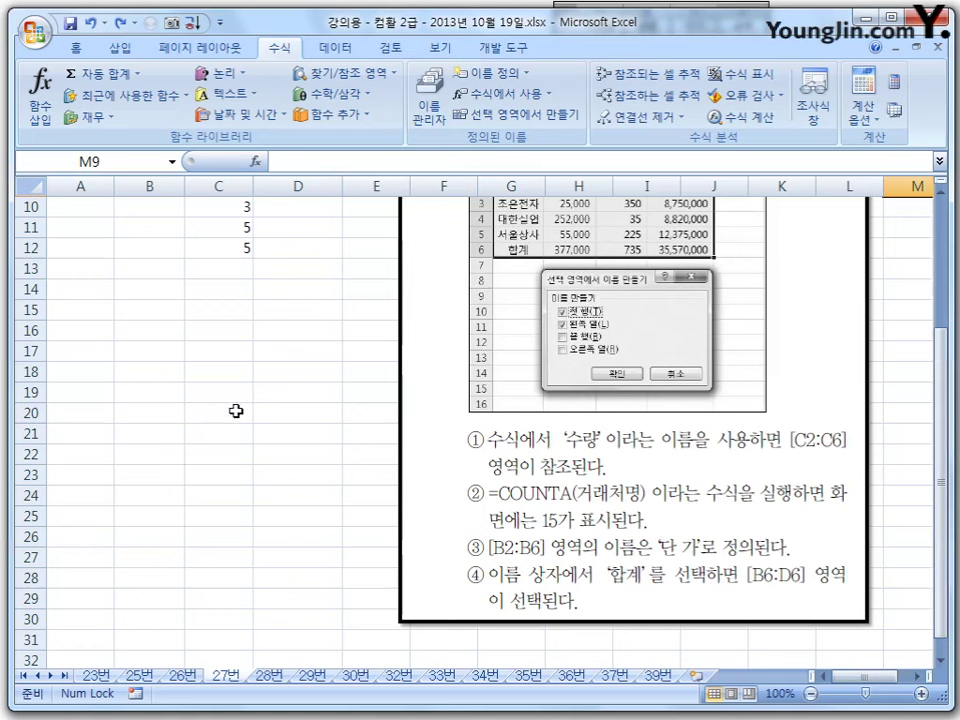
{"action": "left_click_drag", "start_coordinate": [940, 345], "coordinate": [950, 234]}
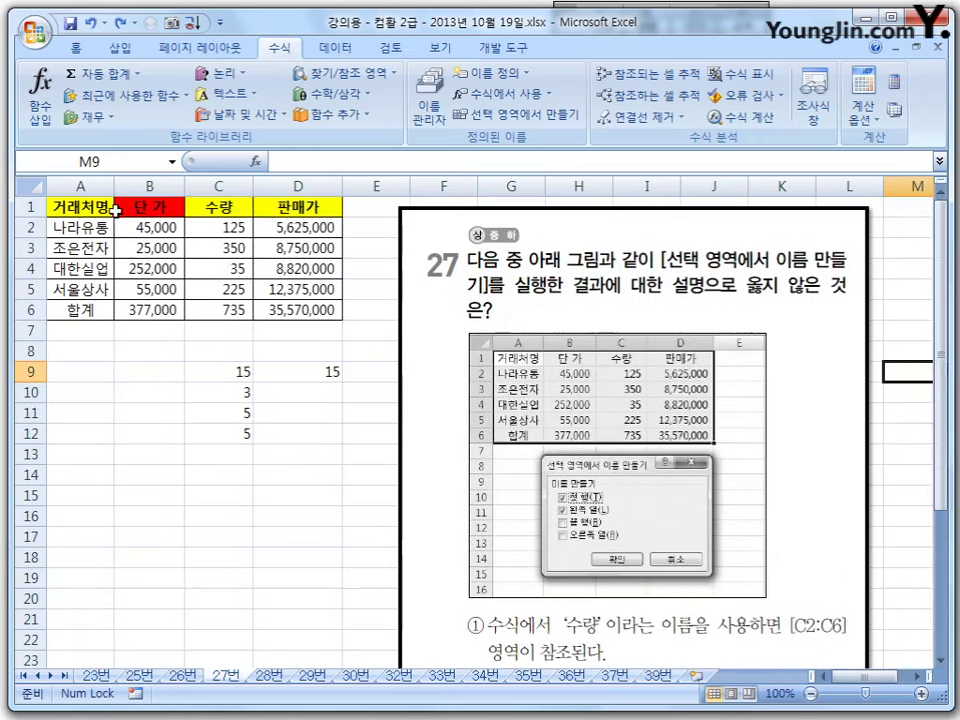
{"action": "left_click", "coordinate": [178, 162]}
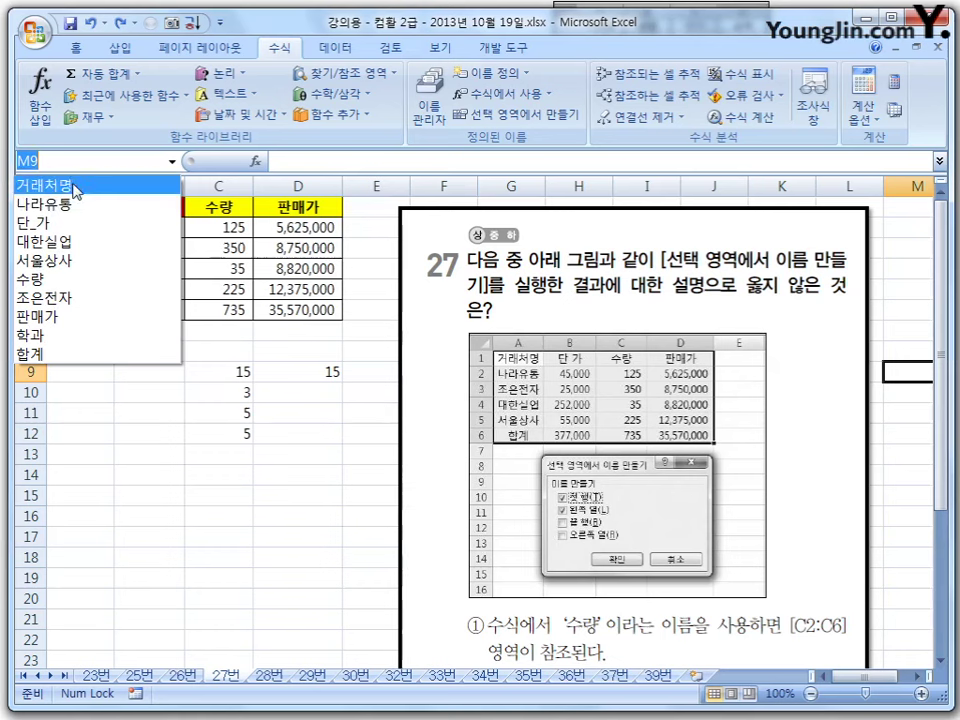
{"action": "left_click", "coordinate": [71, 182]}
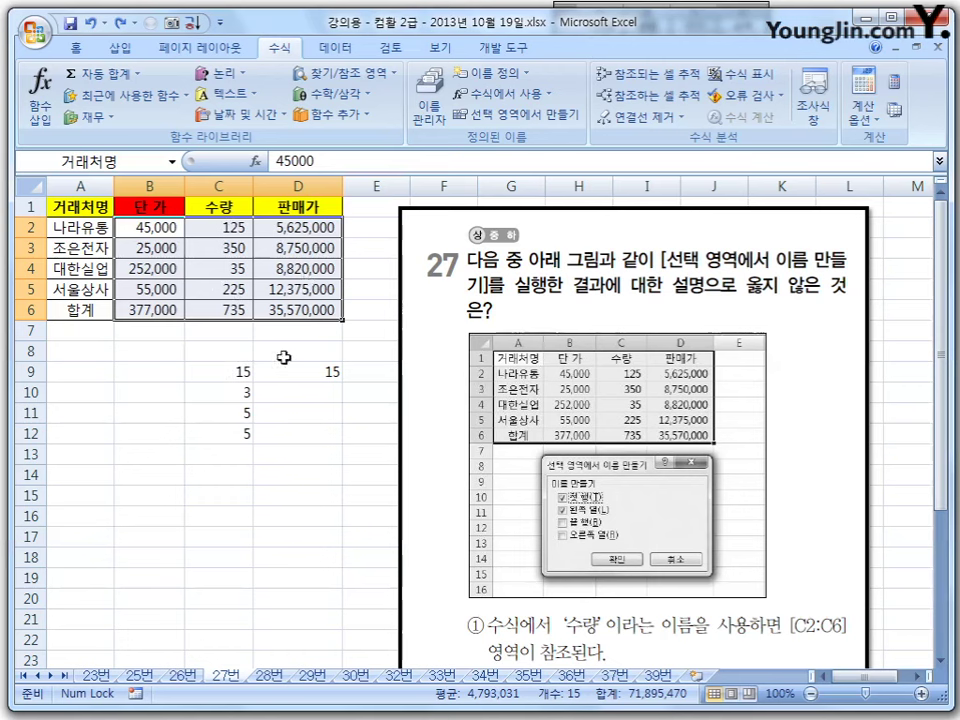
{"action": "left_click", "coordinate": [238, 373]}
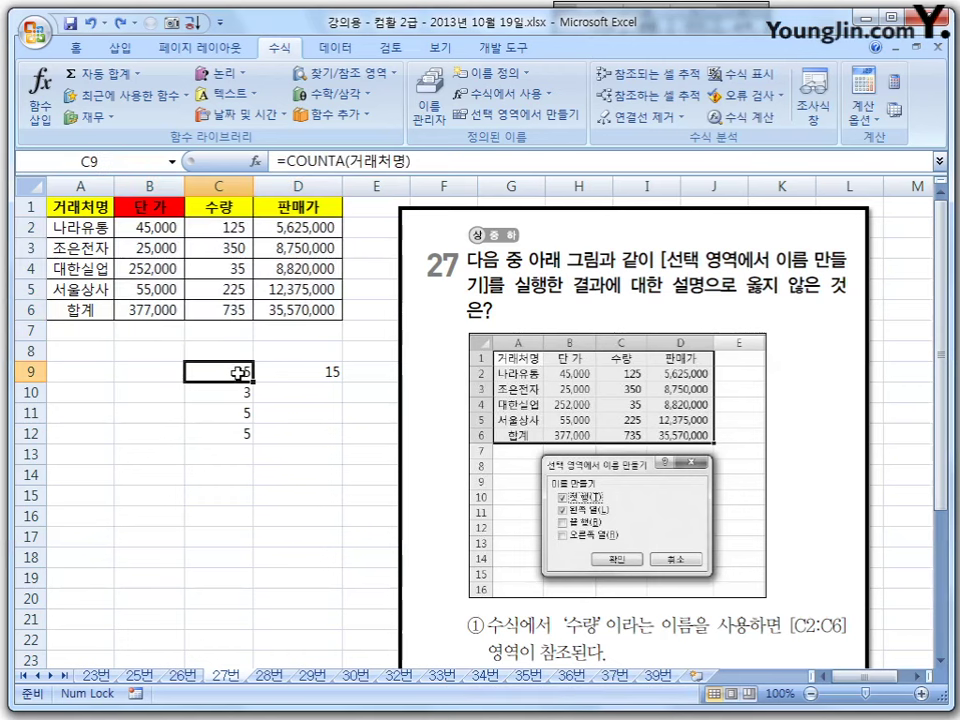
{"action": "left_click", "coordinate": [303, 371]}
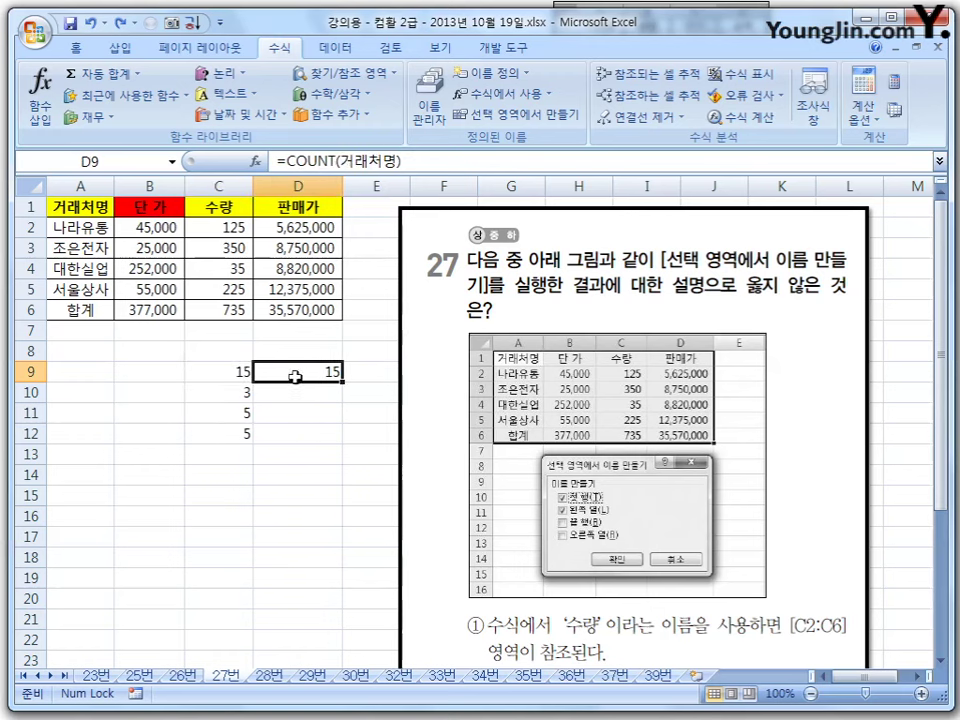
Temporarily mark the space in 단 가 and circle ③ in the options, mark the 단 가 heading in the pictured table, and clear the marks
{"action": "left_click_drag", "start_coordinate": [940, 345], "coordinate": [940, 430]}
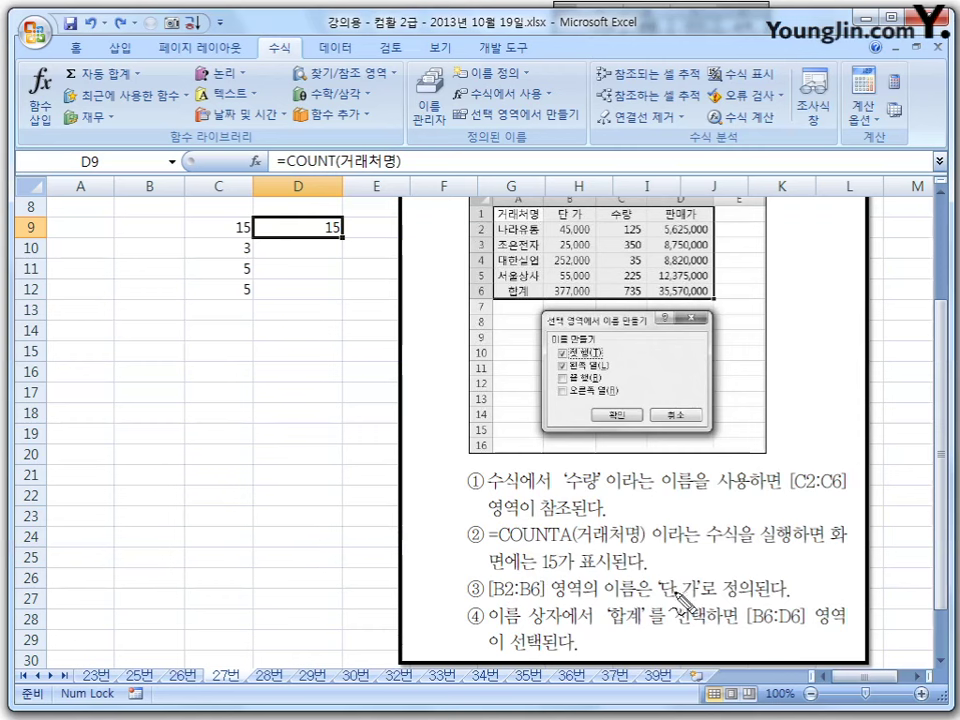
{"action": "left_click_drag", "start_coordinate": [674, 596], "coordinate": [694, 593]}
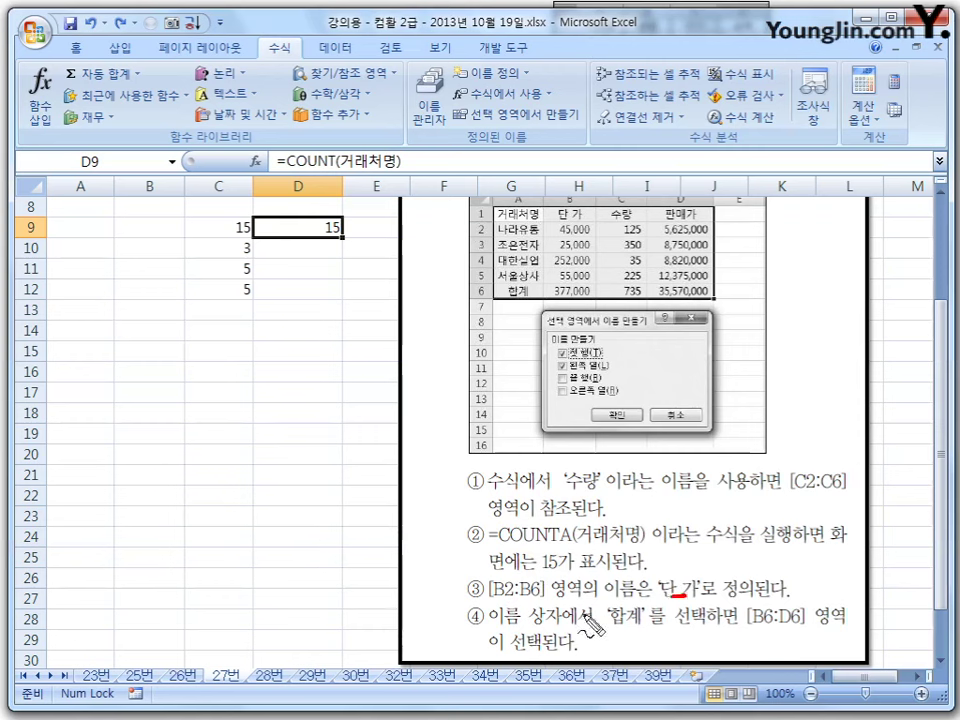
{"action": "left_click", "coordinate": [486, 595]}
{"action": "mouse_move", "coordinate": [486, 595]}
{"action": "left_mouse_down"}
{"action": "mouse_move", "coordinate": [458, 586]}
{"action": "mouse_move", "coordinate": [476, 579]}
{"action": "mouse_move", "coordinate": [486, 594]}
{"action": "left_mouse_up"}
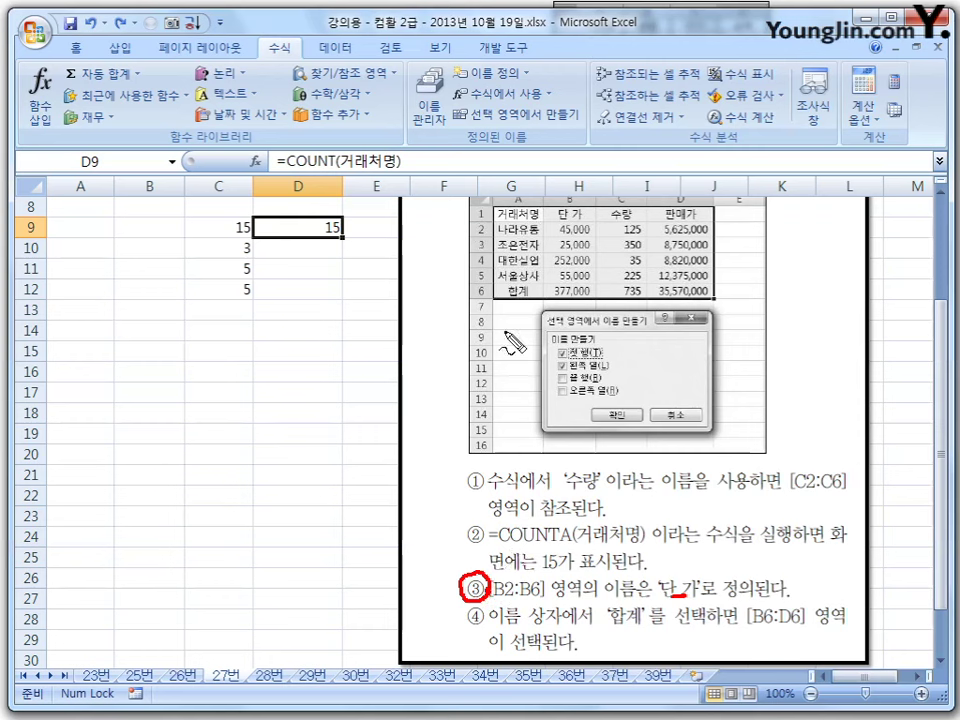
{"action": "left_click", "coordinate": [566, 202]}
{"action": "mouse_move", "coordinate": [572, 212]}
{"action": "left_mouse_down"}
{"action": "mouse_move", "coordinate": [562, 222]}
{"action": "mouse_move", "coordinate": [580, 214]}
{"action": "left_mouse_up"}
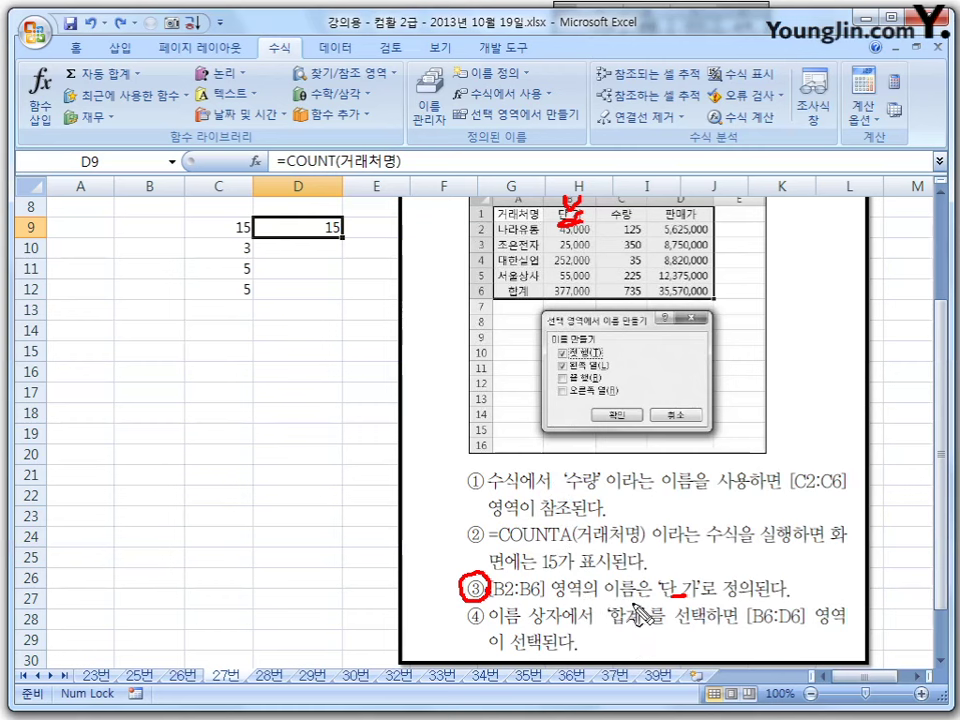
{"action": "key", "text": "Escape"}
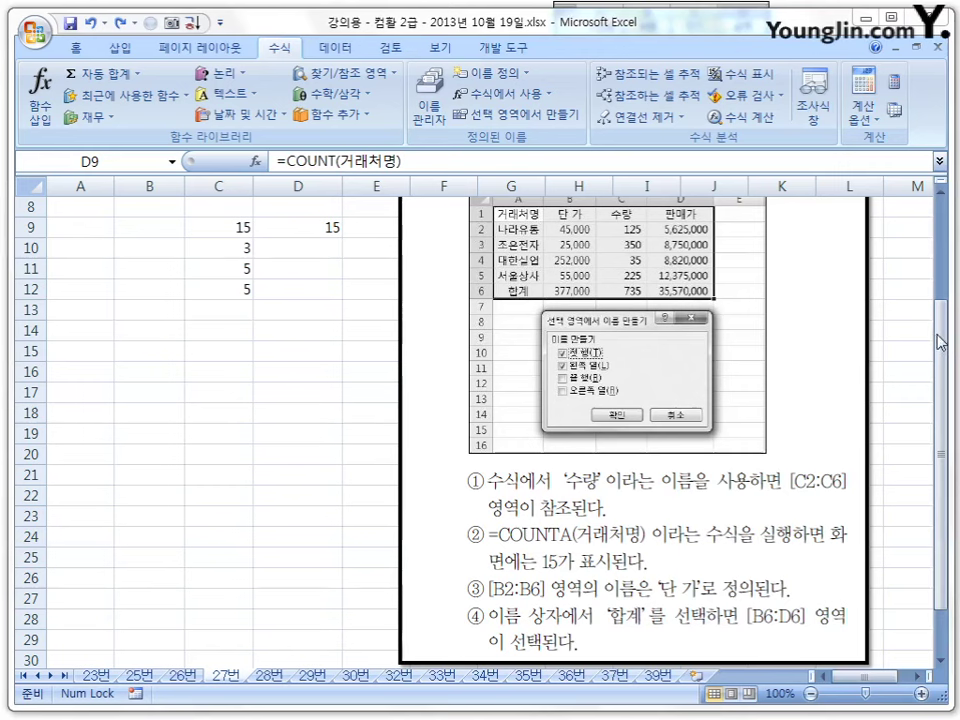
Select the range named 합계 to check option ④, and review question 27 on the exam page
{"action": "left_click_drag", "start_coordinate": [945, 345], "coordinate": [940, 295]}
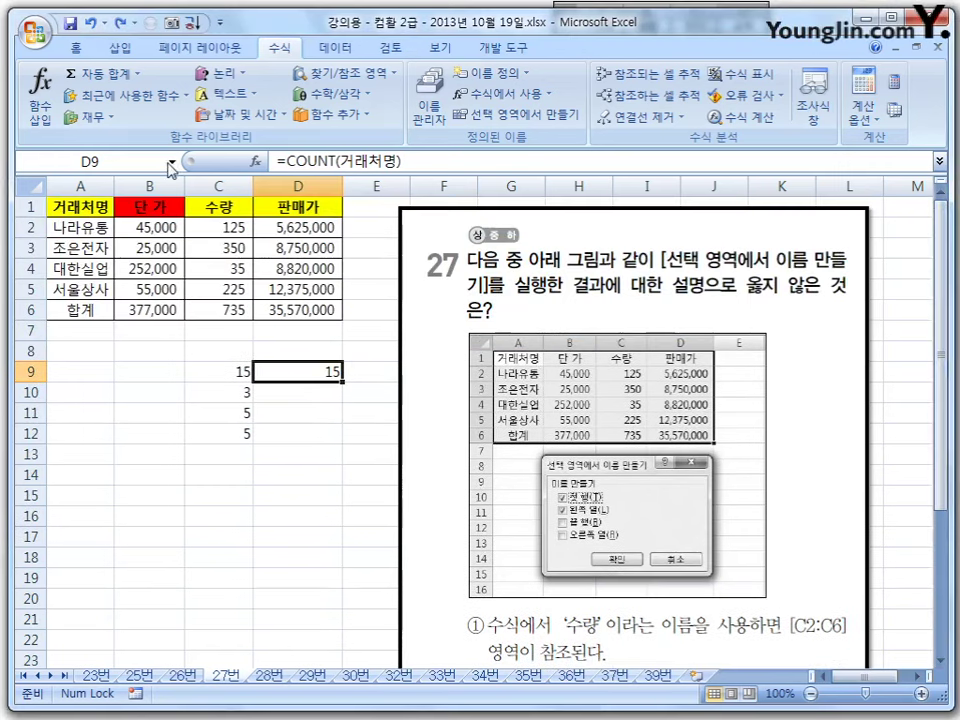
{"action": "left_click", "coordinate": [172, 161]}
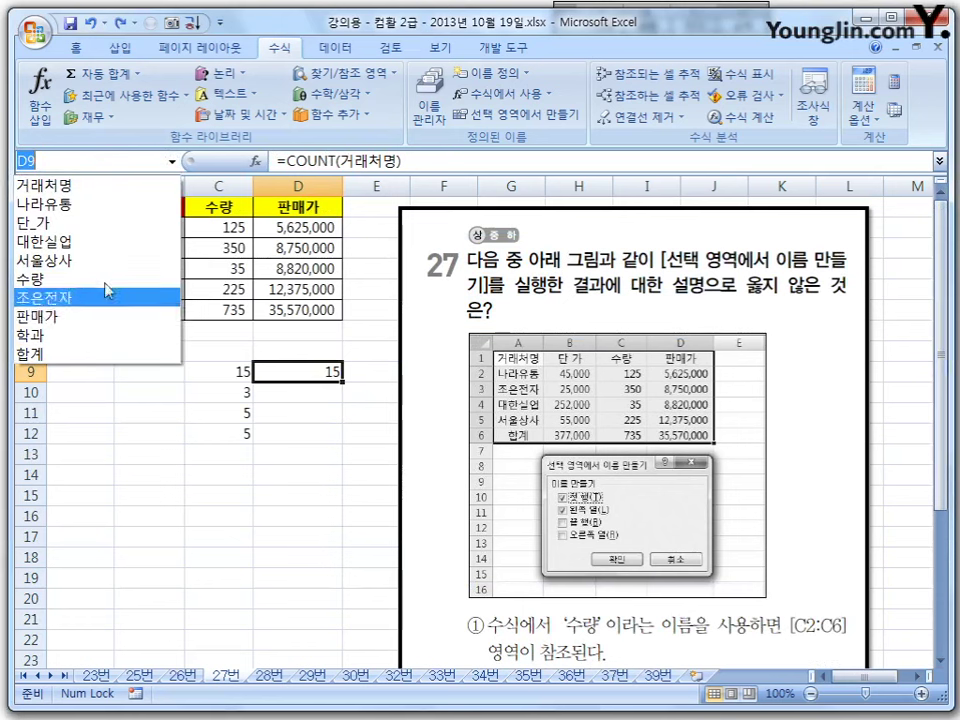
{"action": "left_click", "coordinate": [76, 353]}
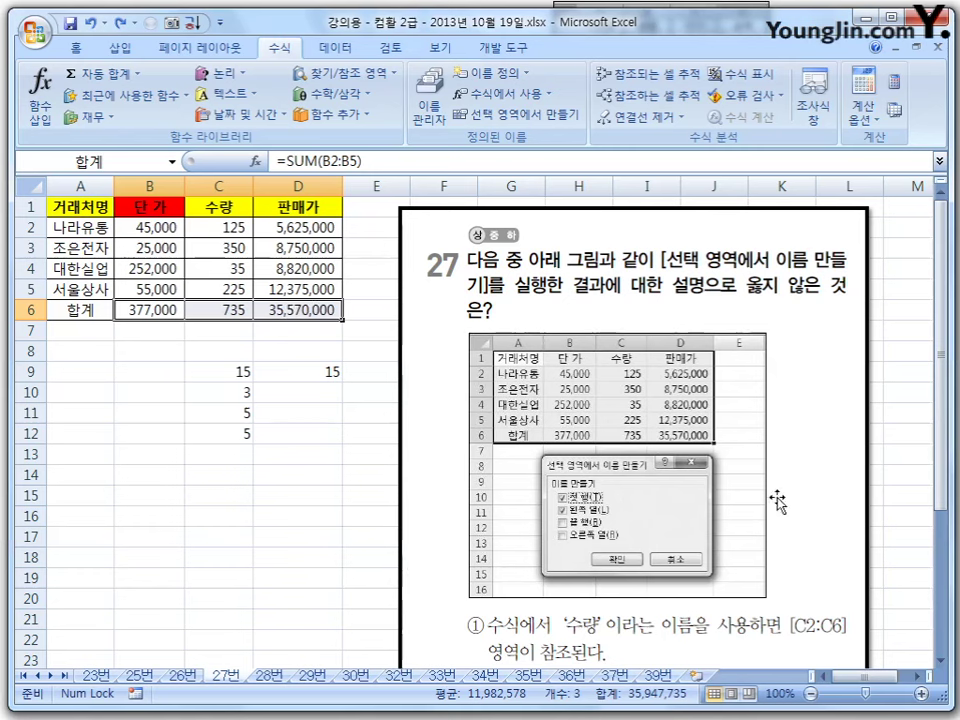
{"action": "left_click_drag", "start_coordinate": [940, 405], "coordinate": [911, 493]}
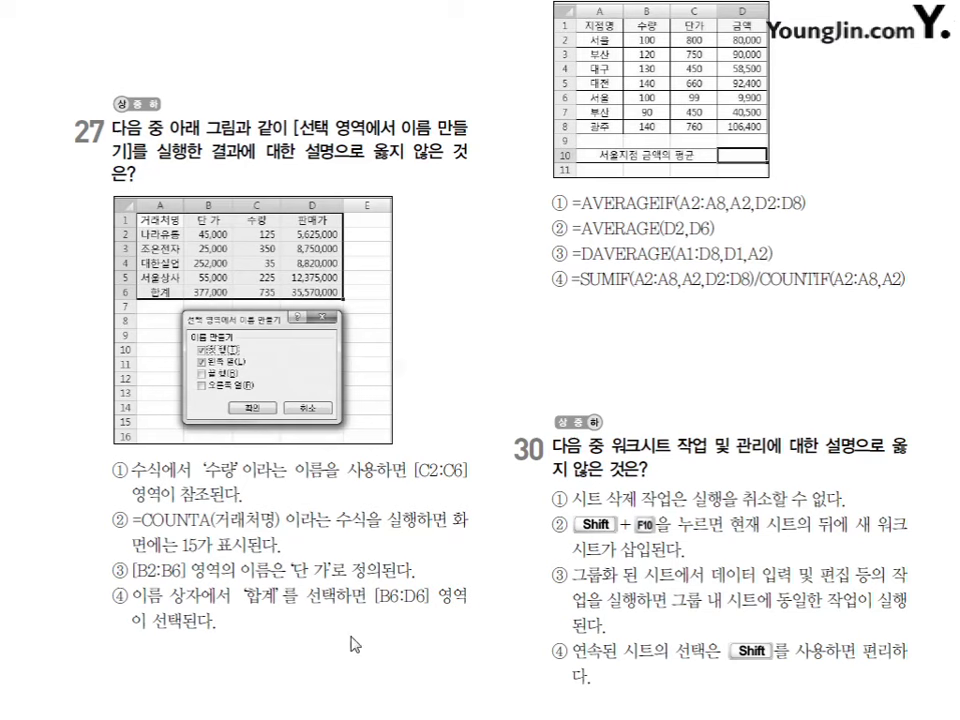
{"action": "scroll", "coordinate": [866, 190], "scroll_direction": "up", "scroll_amount": 5}
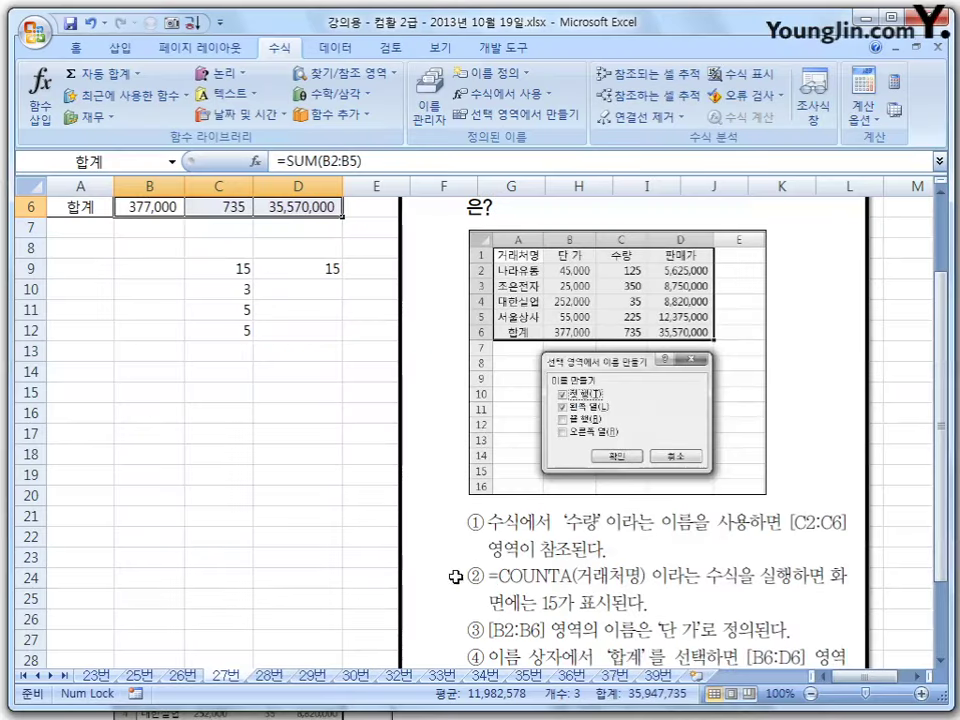
Open worksheet 28번, and examine the original values in A2:A5 and the applied format in B2
{"action": "left_click", "coordinate": [268, 676]}
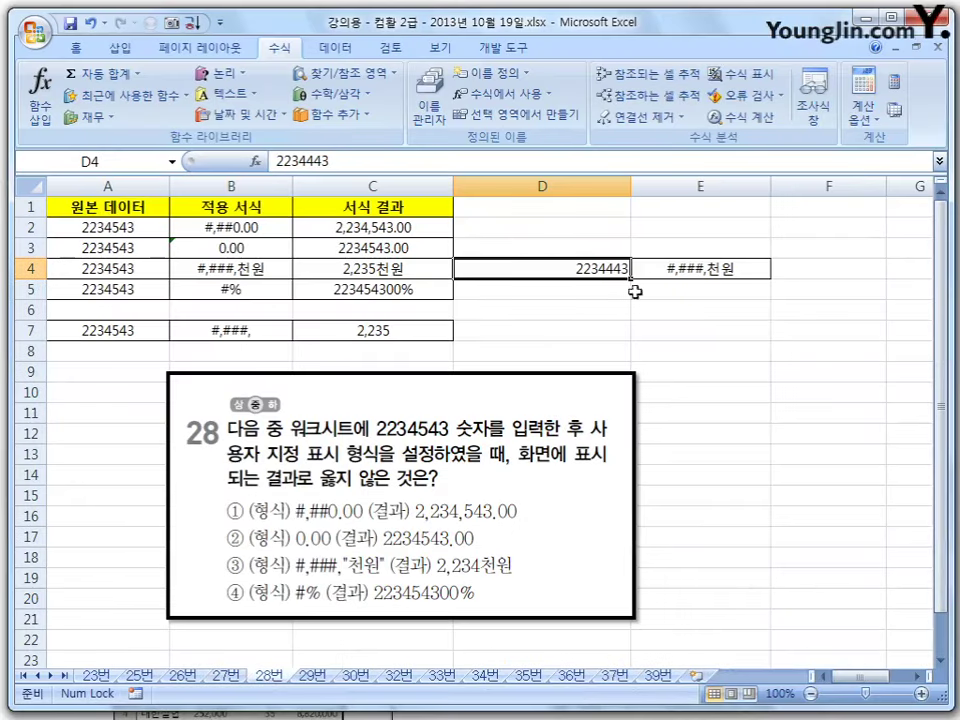
{"action": "left_click", "coordinate": [134, 227]}
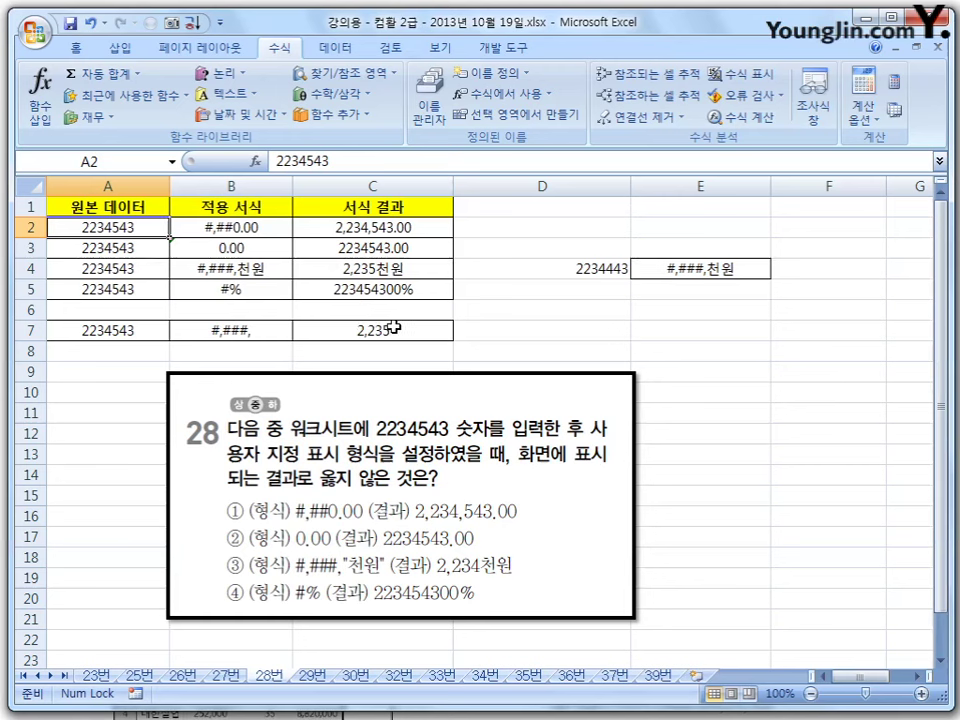
{"action": "left_click", "coordinate": [133, 247]}
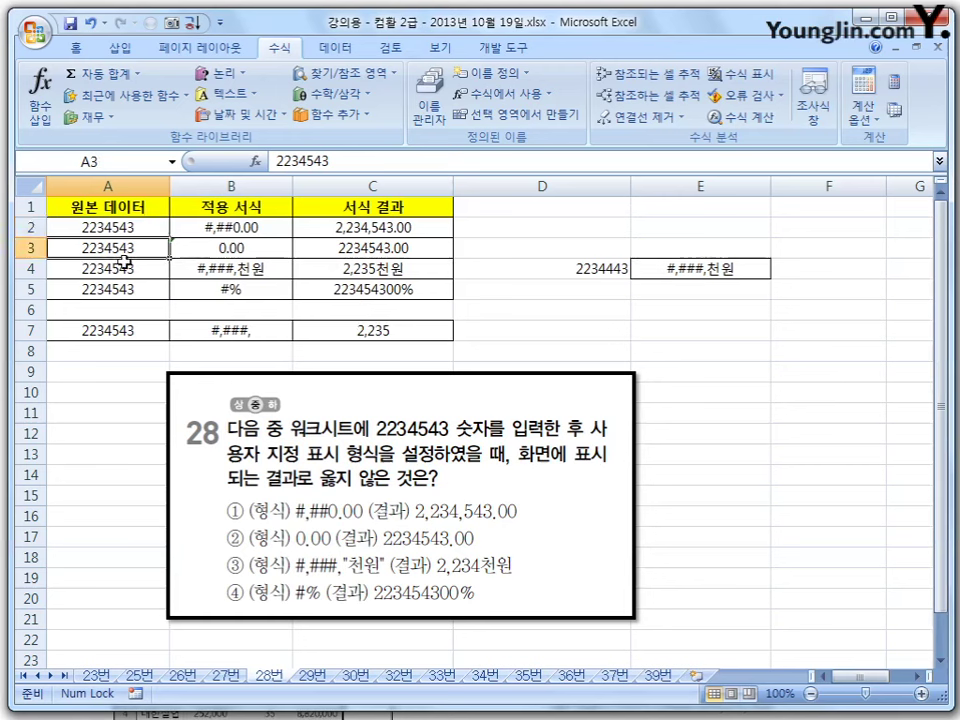
{"action": "left_click", "coordinate": [122, 268]}
{"action": "left_click", "coordinate": [122, 289]}
{"action": "left_click", "coordinate": [214, 225]}
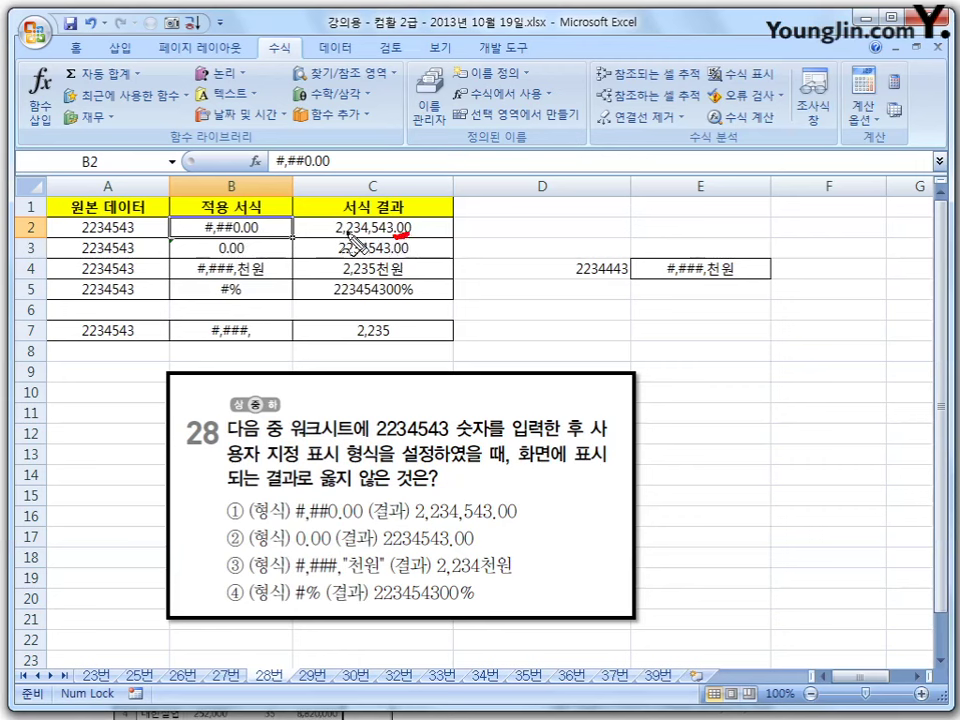
Mark the thousands groups of the result in C2, and mark the 0.00 format in B3 and the decimals in C3
{"action": "left_click_drag", "start_coordinate": [348, 236], "coordinate": [379, 233]}
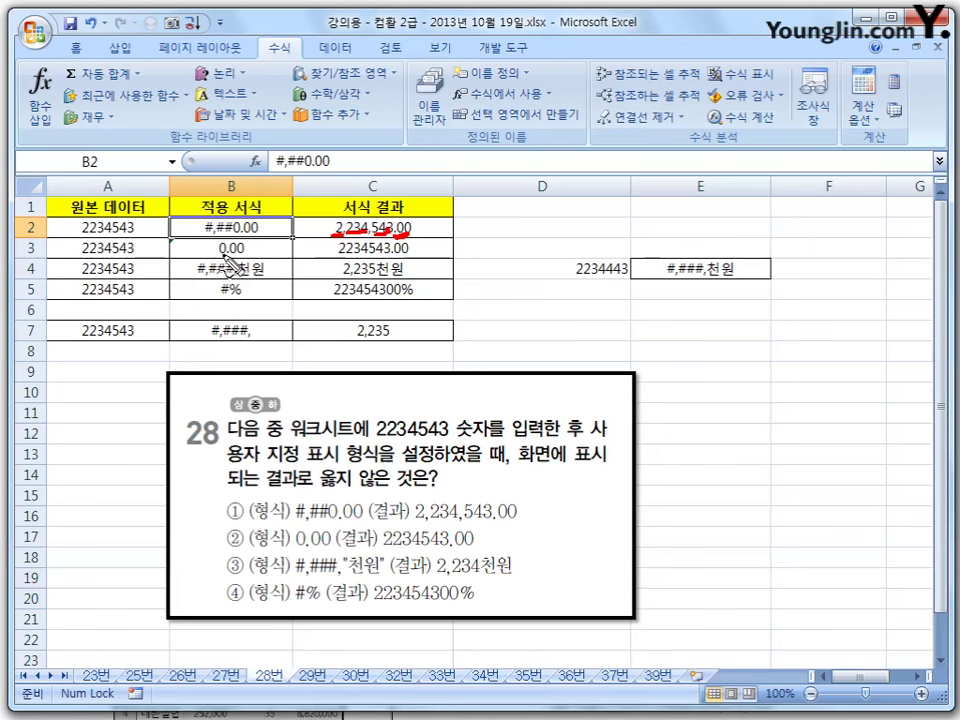
{"action": "left_click_drag", "start_coordinate": [219, 258], "coordinate": [248, 255]}
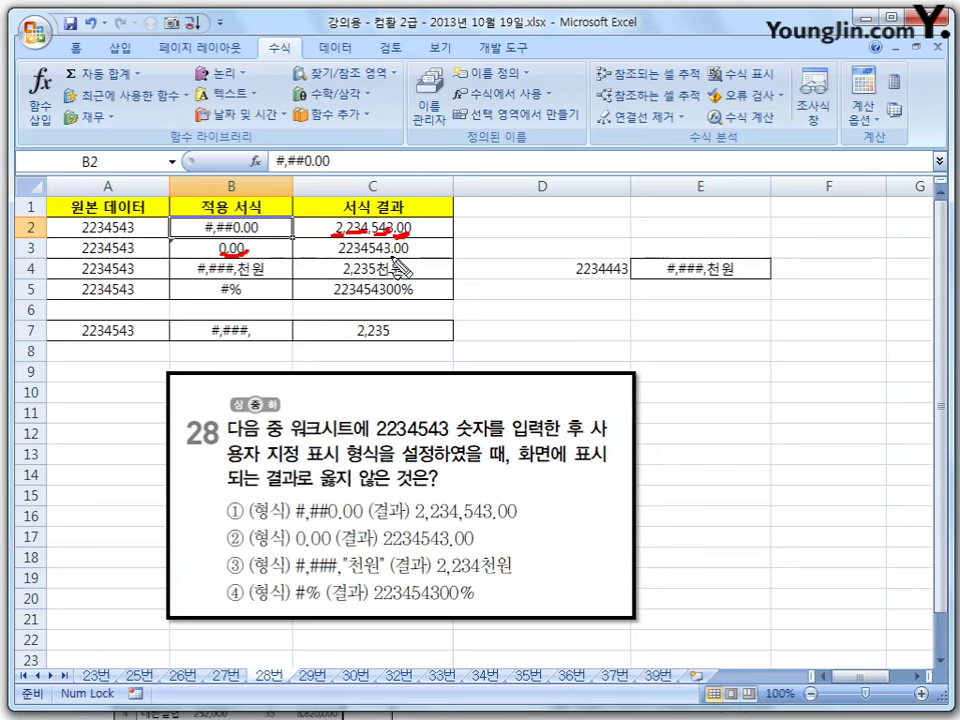
{"action": "left_click_drag", "start_coordinate": [389, 255], "coordinate": [409, 254]}
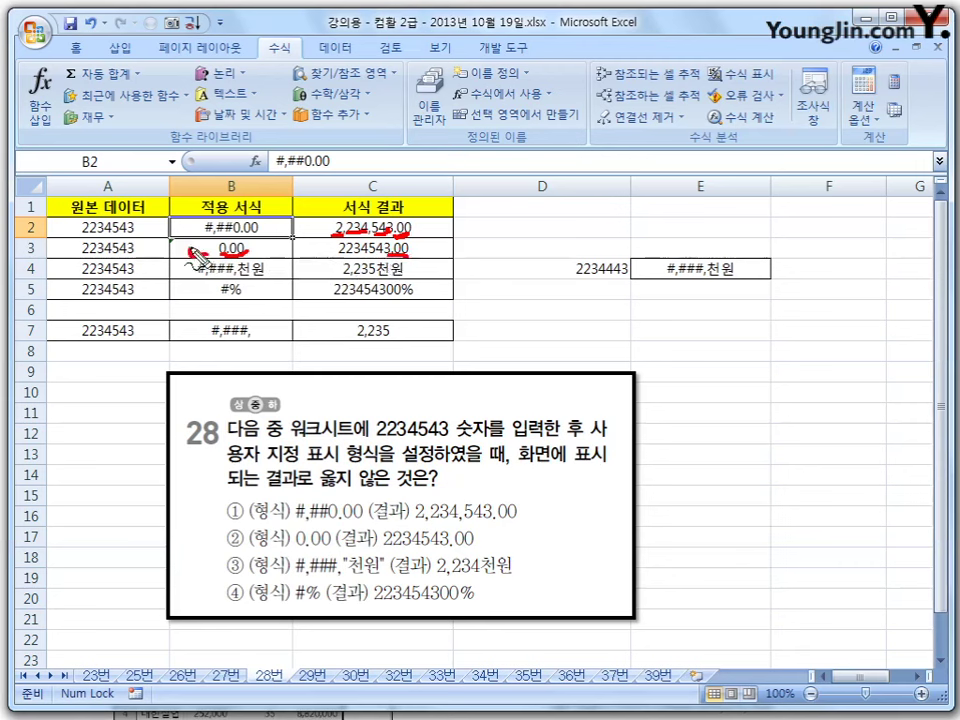
{"action": "mouse_move", "coordinate": [203, 247]}
{"action": "left_mouse_down"}
{"action": "mouse_move", "coordinate": [196, 252]}
{"action": "mouse_move", "coordinate": [214, 249]}
{"action": "left_mouse_up"}
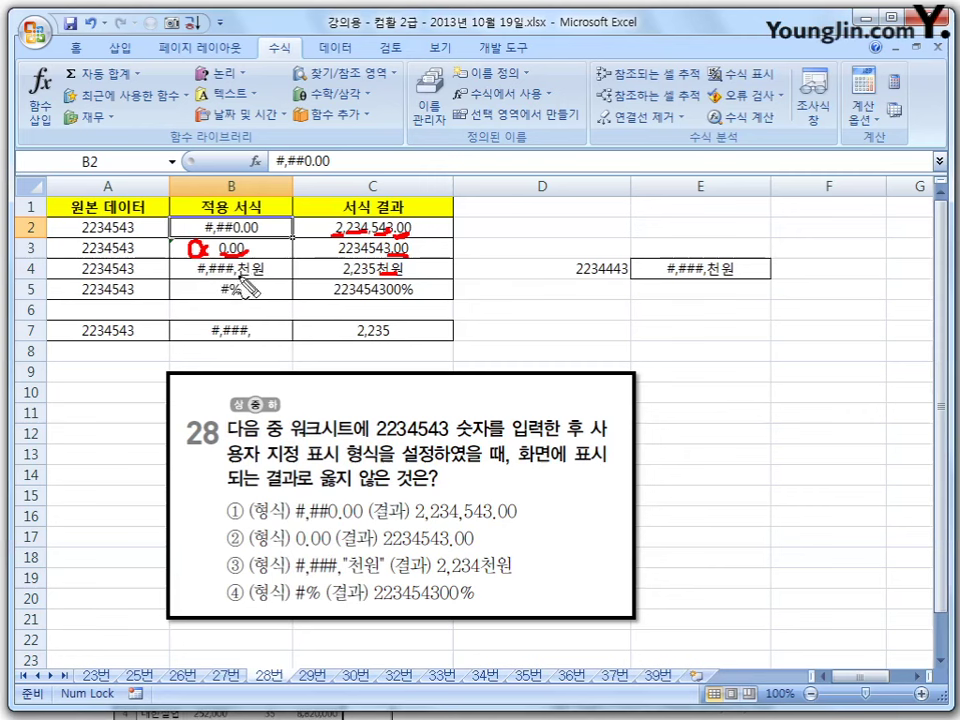
Mark the trailing comma of the #,###,천원 format in B4, the digits 543 with a rounding arrow in A4, and circle 2,235 in C4
{"action": "left_click_drag", "start_coordinate": [241, 265], "coordinate": [237, 277]}
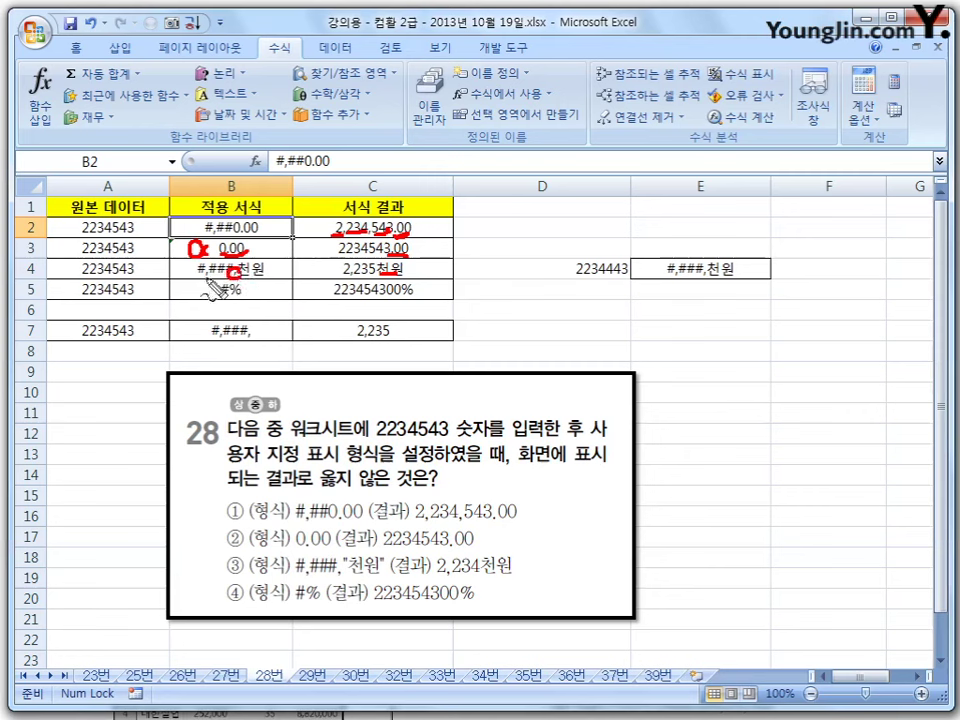
{"action": "mouse_move", "coordinate": [113, 281]}
{"action": "left_mouse_down"}
{"action": "mouse_move", "coordinate": [135, 278]}
{"action": "mouse_move", "coordinate": [127, 305]}
{"action": "left_mouse_up"}
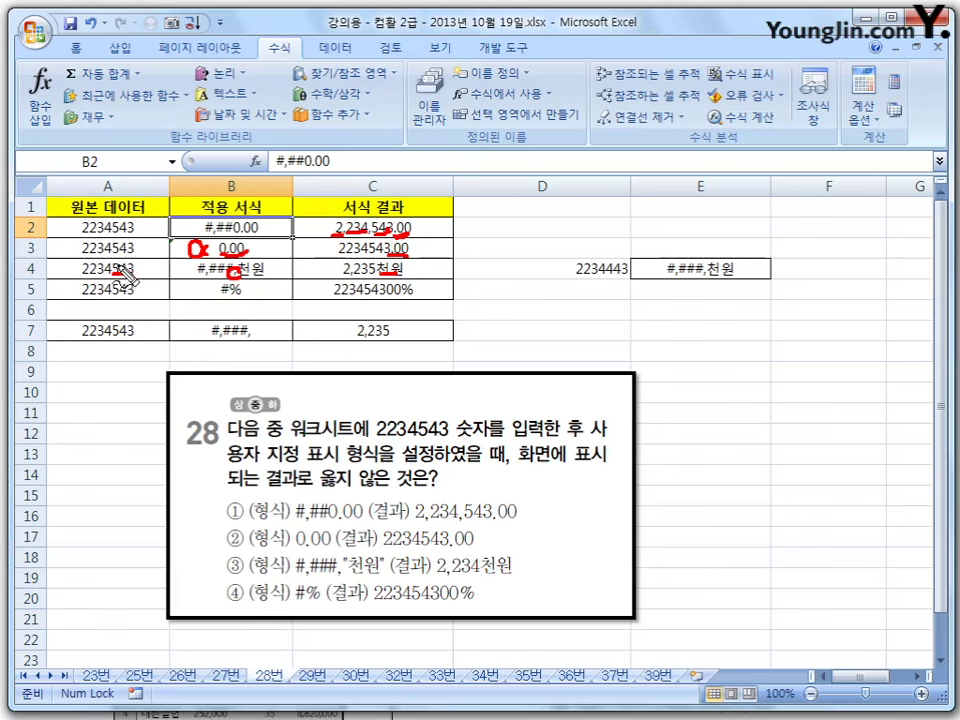
{"action": "mouse_move", "coordinate": [113, 244]}
{"action": "left_mouse_down"}
{"action": "mouse_move", "coordinate": [124, 246]}
{"action": "mouse_move", "coordinate": [118, 258]}
{"action": "mouse_move", "coordinate": [128, 268]}
{"action": "left_mouse_up"}
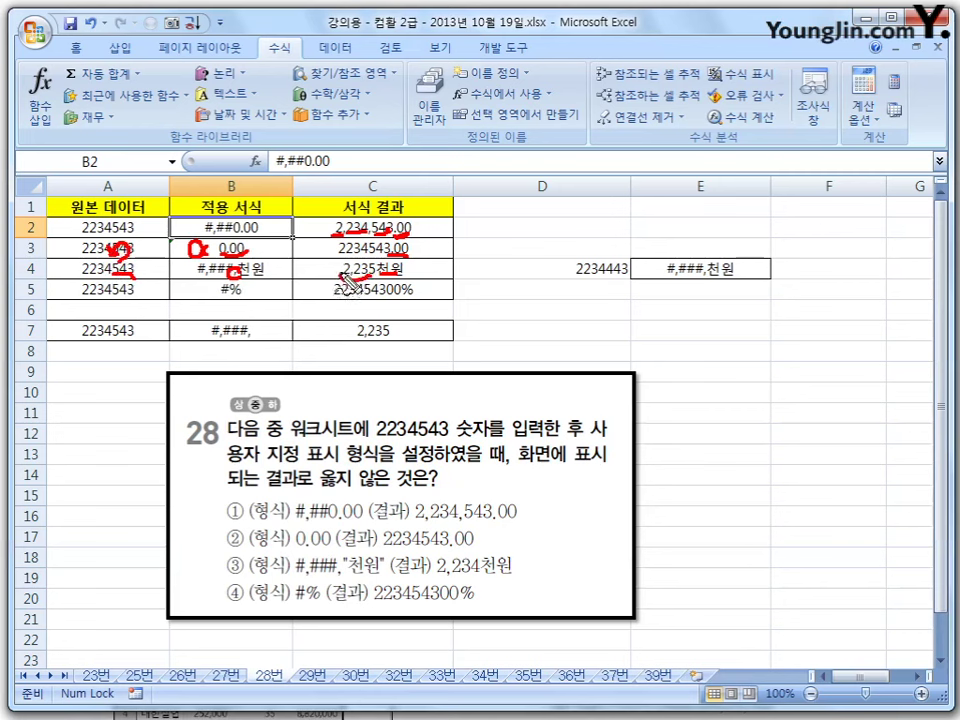
{"action": "left_click_drag", "start_coordinate": [360, 260], "coordinate": [362, 280]}
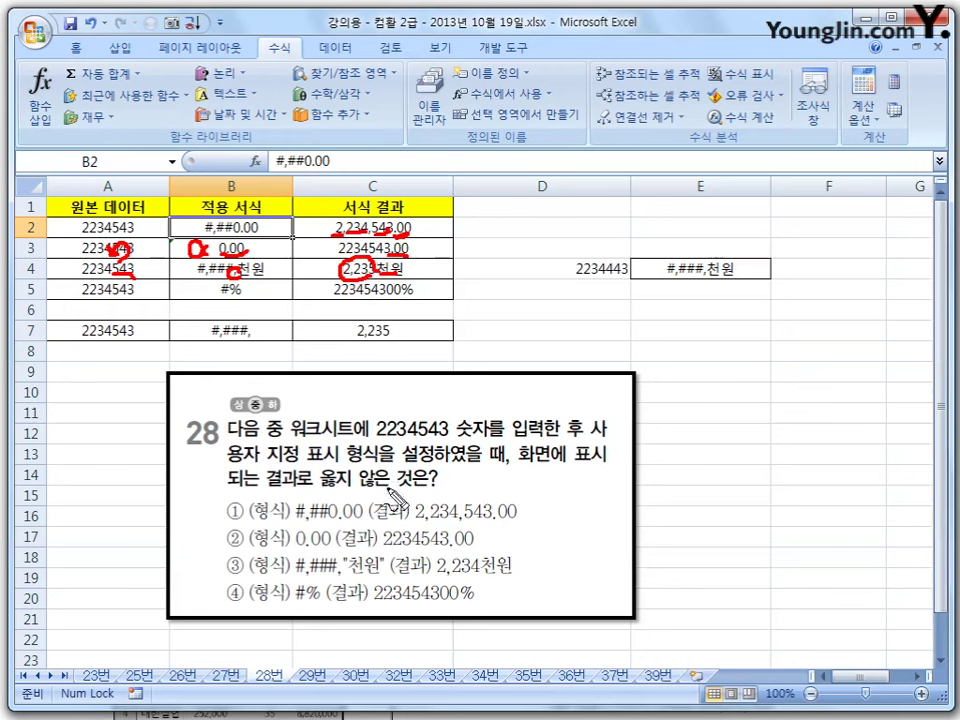
Underline 2,234천원 in option ③ with a 5 as correction, mark the rounding of 2234543 in question 28, and box ③ as the answer
{"action": "mouse_move", "coordinate": [433, 575]}
{"action": "left_mouse_down"}
{"action": "mouse_move", "coordinate": [505, 576]}
{"action": "mouse_move", "coordinate": [470, 580]}
{"action": "left_mouse_up"}
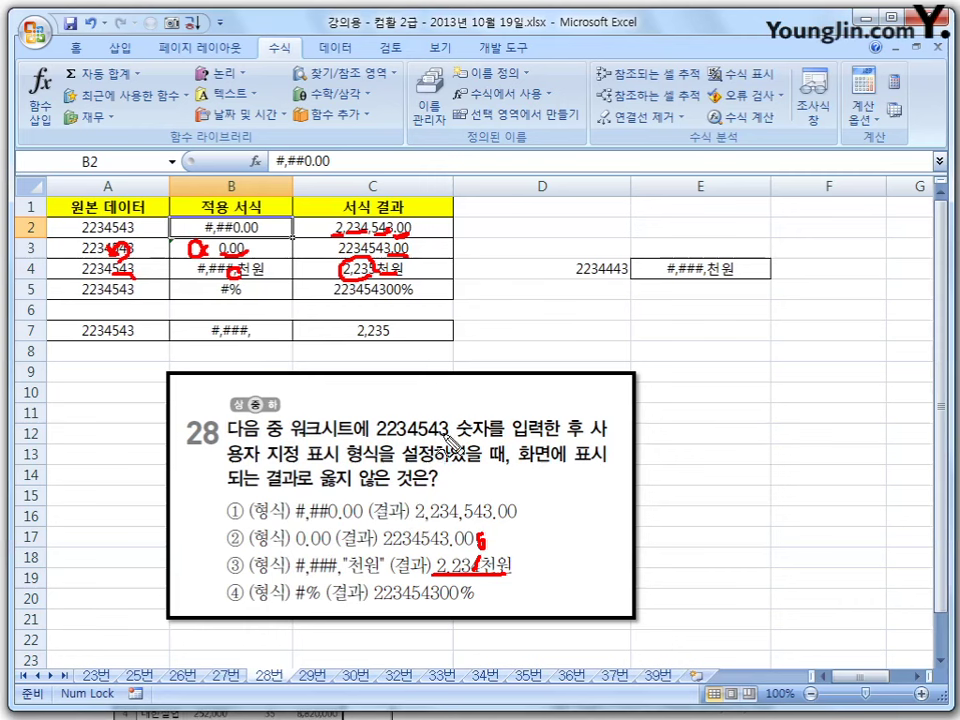
{"action": "mouse_move", "coordinate": [430, 414]}
{"action": "left_mouse_down"}
{"action": "mouse_move", "coordinate": [434, 432]}
{"action": "mouse_move", "coordinate": [425, 430]}
{"action": "mouse_move", "coordinate": [440, 412]}
{"action": "mouse_move", "coordinate": [447, 428]}
{"action": "mouse_move", "coordinate": [423, 427]}
{"action": "left_mouse_up"}
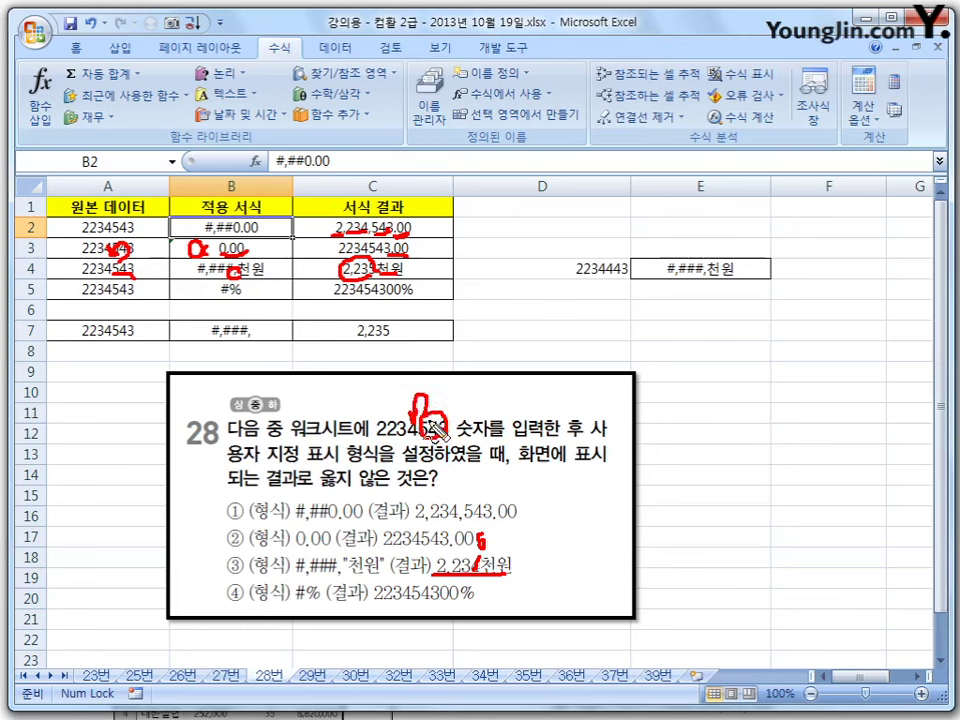
{"action": "mouse_move", "coordinate": [242, 558]}
{"action": "left_mouse_down"}
{"action": "mouse_move", "coordinate": [228, 564]}
{"action": "mouse_move", "coordinate": [242, 570]}
{"action": "left_mouse_up"}
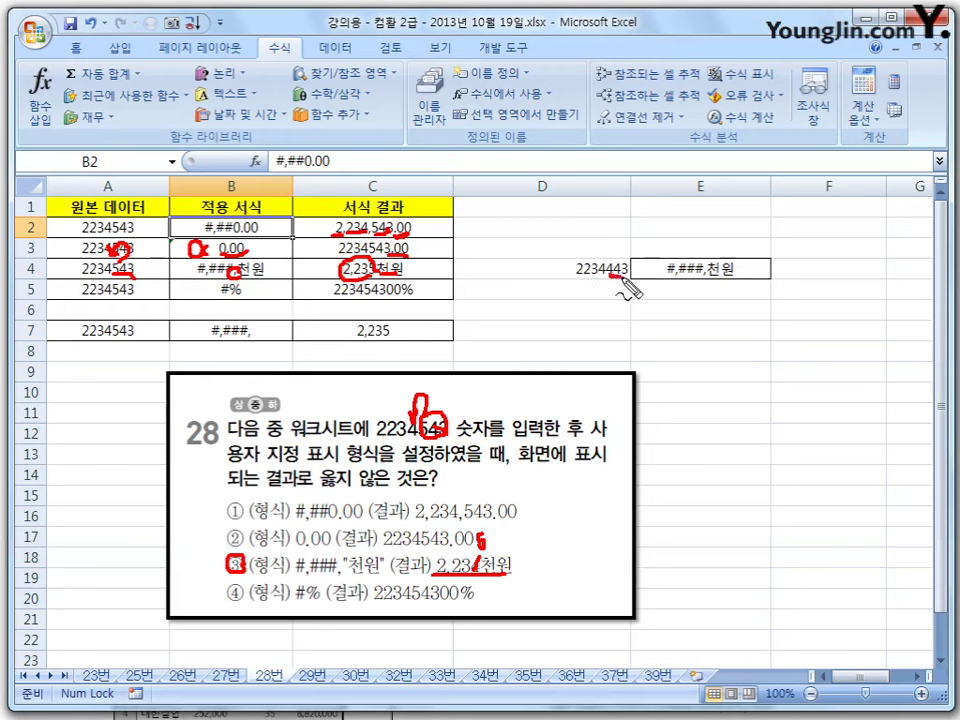
Mark the digits 443 of the value in D4, and draw a 5 with a rounding arrow above them
{"action": "left_click_drag", "start_coordinate": [610, 263], "coordinate": [624, 280]}
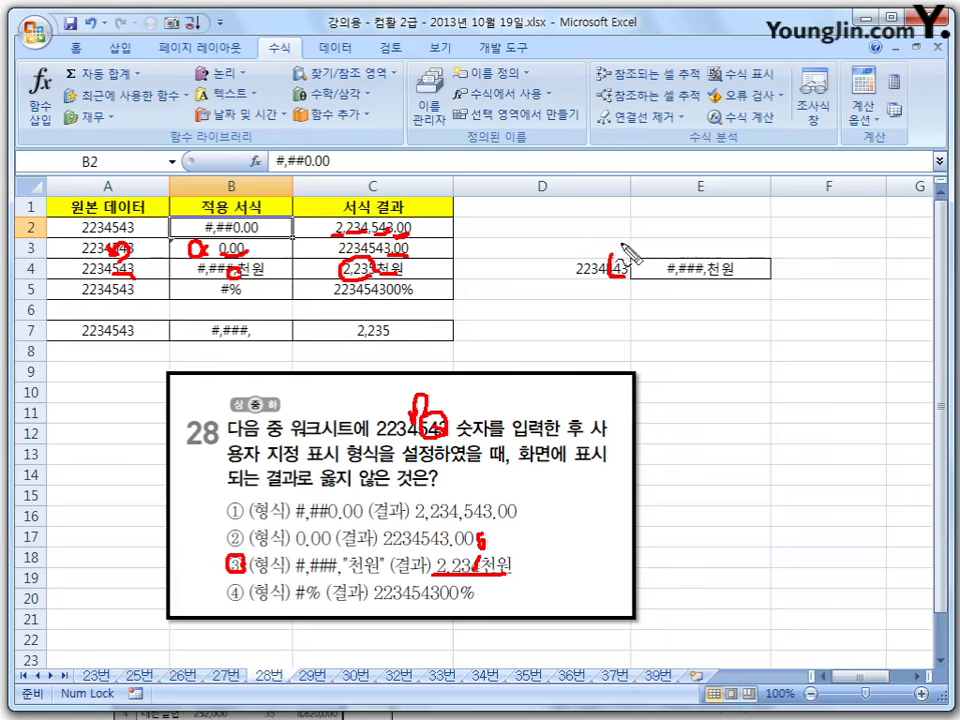
{"action": "left_click_drag", "start_coordinate": [616, 224], "coordinate": [619, 245]}
{"action": "mouse_move", "coordinate": [622, 196]}
{"action": "left_mouse_down"}
{"action": "mouse_move", "coordinate": [606, 222]}
{"action": "mouse_move", "coordinate": [614, 240]}
{"action": "left_mouse_up"}
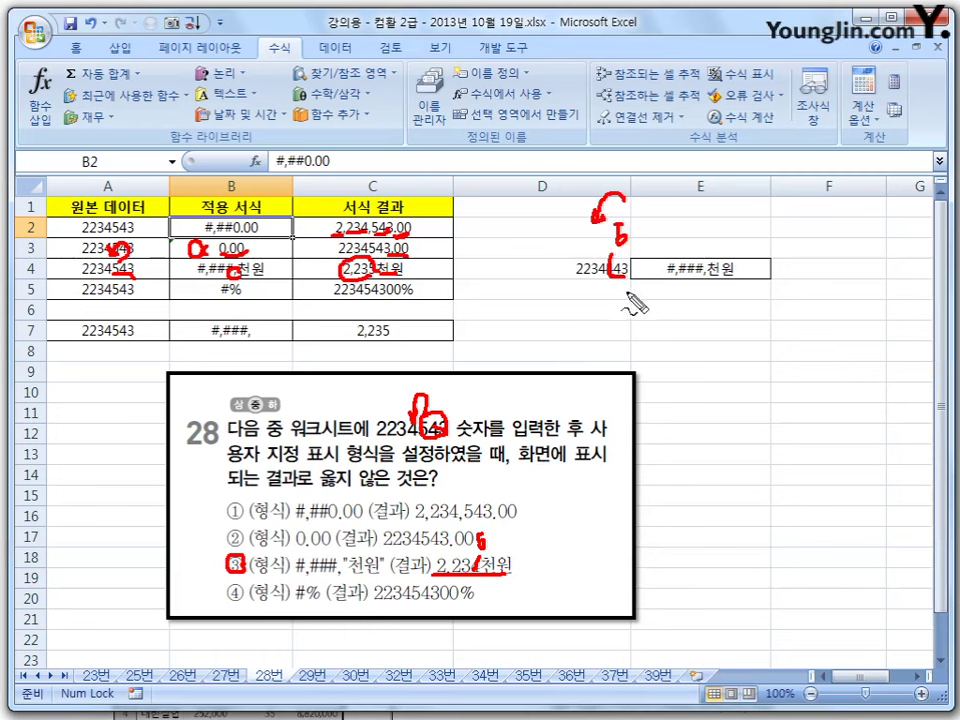
Mark the #% format in B5 with a handwritten 0 beside it, underline the result in C5 and circle its percent sign, and clear the pen marks
{"action": "left_click_drag", "start_coordinate": [222, 298], "coordinate": [242, 298]}
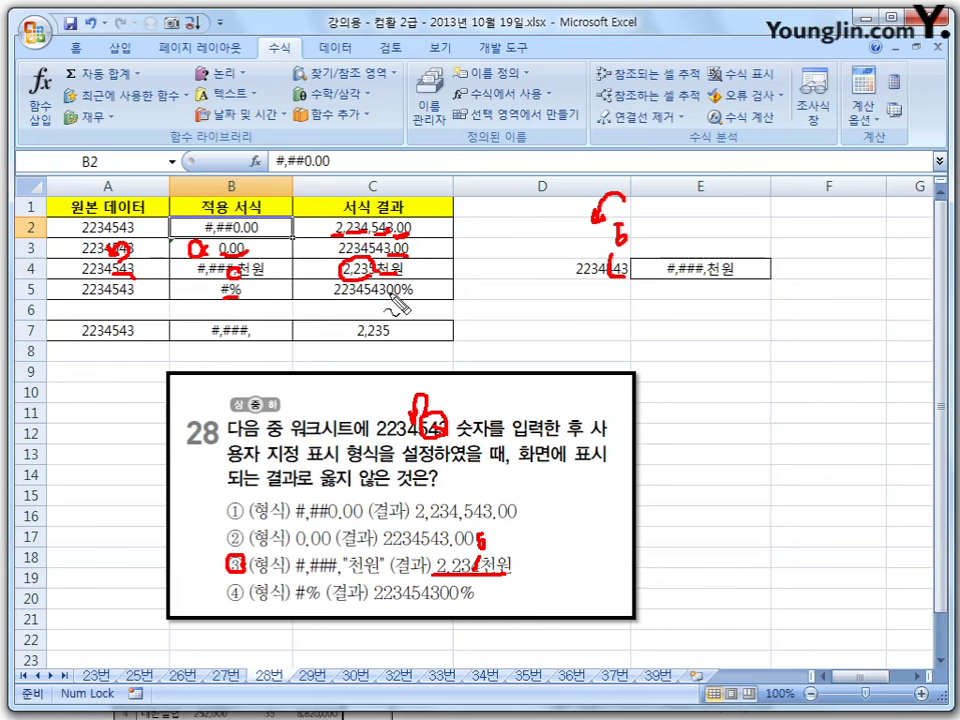
{"action": "left_click_drag", "start_coordinate": [385, 293], "coordinate": [414, 292]}
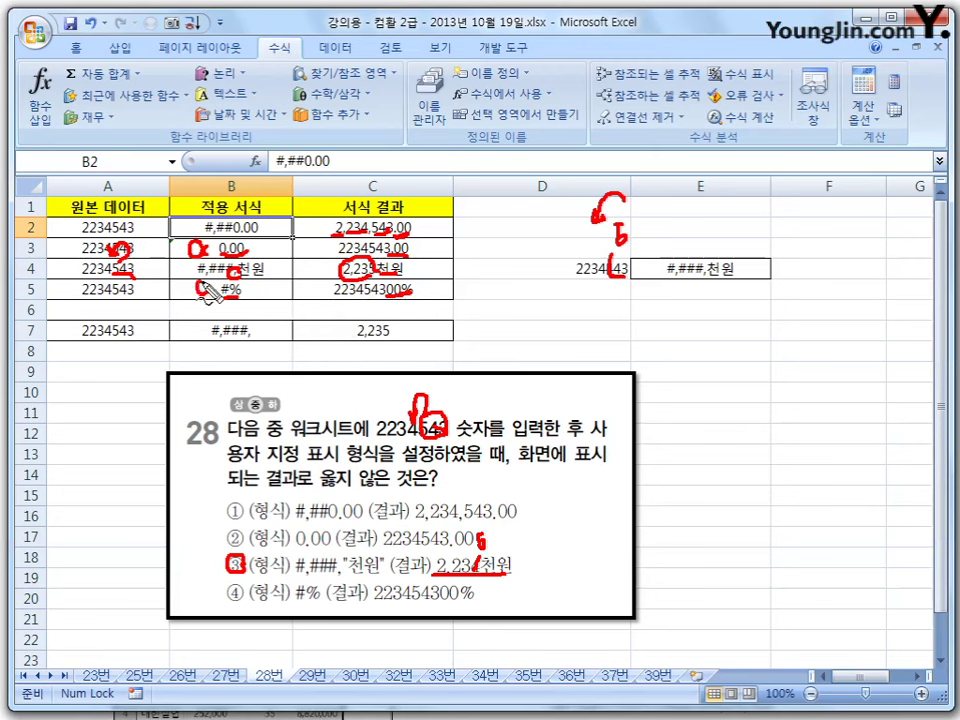
{"action": "left_click_drag", "start_coordinate": [208, 292], "coordinate": [229, 298]}
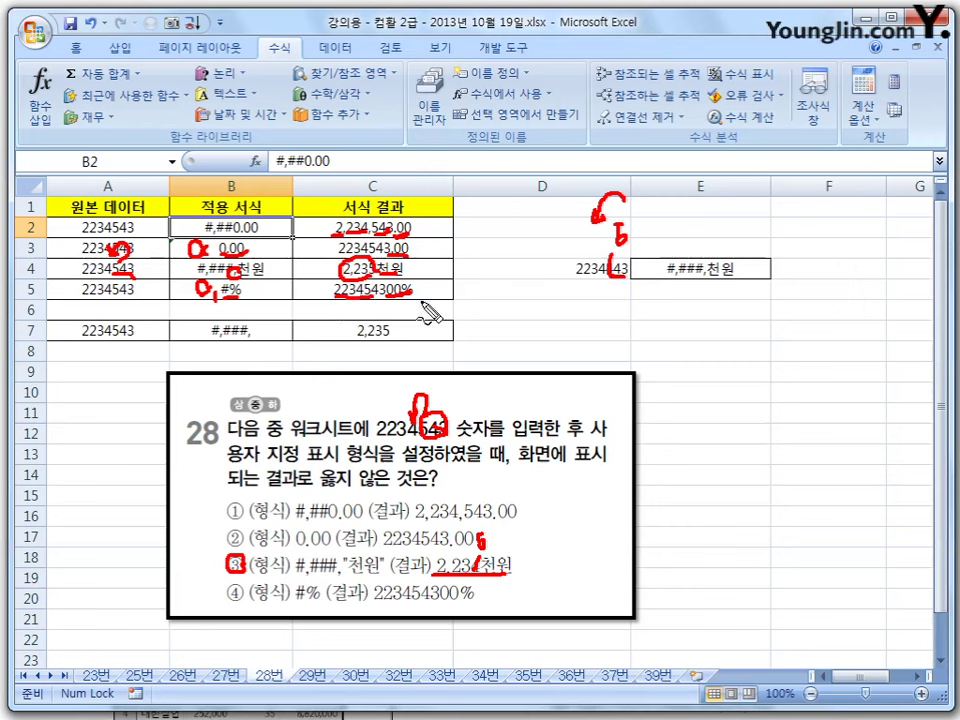
{"action": "mouse_move", "coordinate": [410, 297]}
{"action": "left_mouse_down"}
{"action": "mouse_move", "coordinate": [420, 283]}
{"action": "mouse_move", "coordinate": [400, 299]}
{"action": "left_mouse_up"}
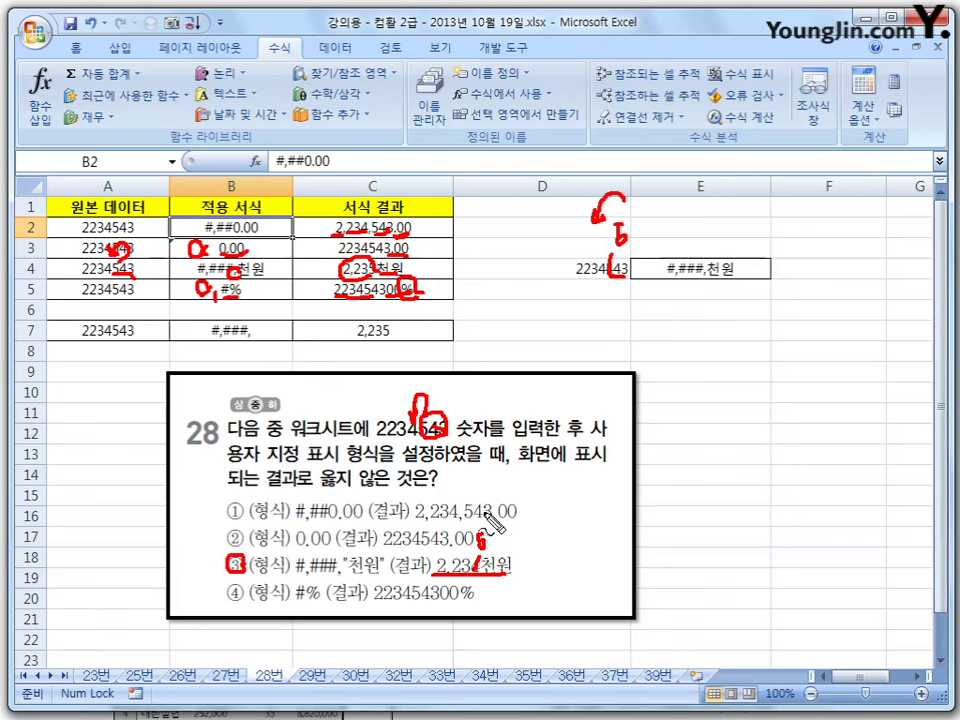
{"action": "key", "text": "Escape"}
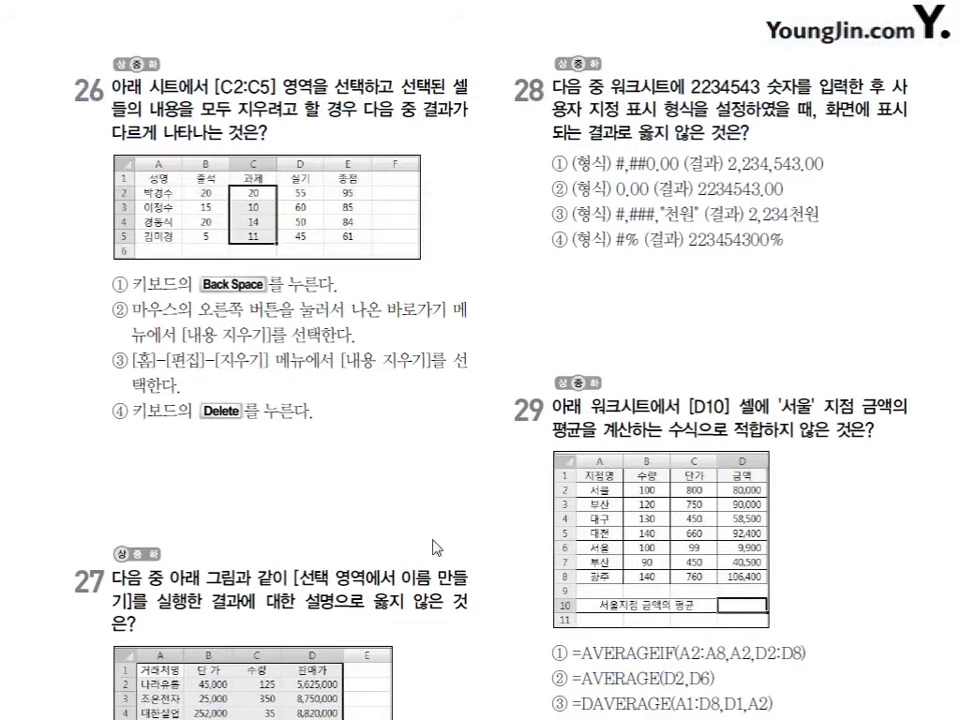
In the exam document, circle 않은 in question 29, bracket its four answer options, and clear the pen marks
{"action": "scroll", "coordinate": [458, 452], "scroll_direction": "down", "scroll_amount": 10}
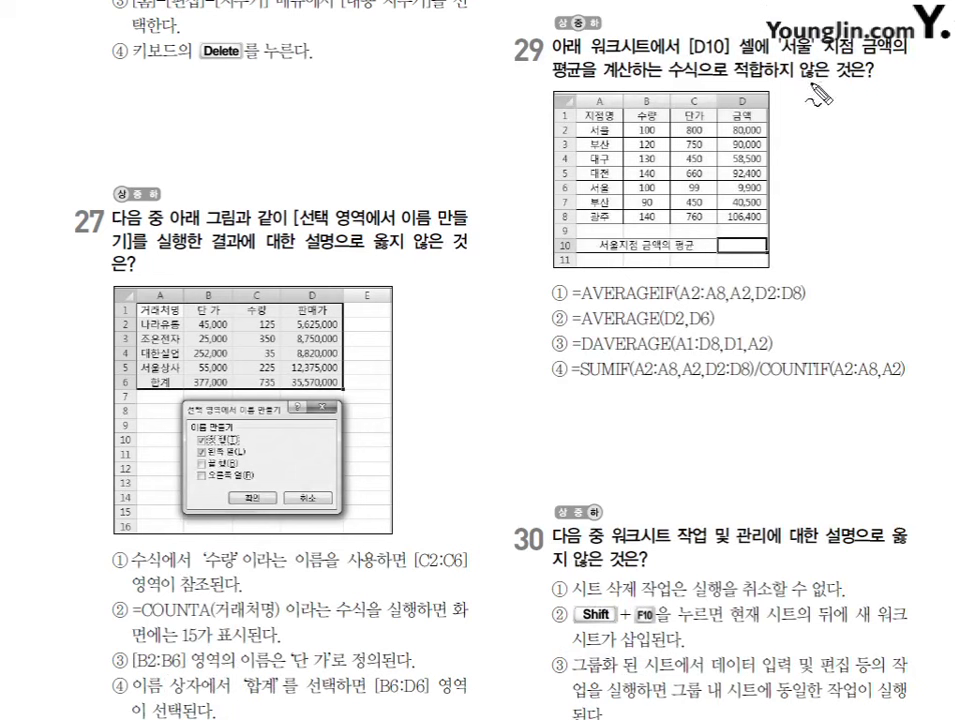
{"action": "mouse_move", "coordinate": [812, 72]}
{"action": "left_mouse_down"}
{"action": "mouse_move", "coordinate": [815, 82]}
{"action": "mouse_move", "coordinate": [820, 72]}
{"action": "left_mouse_up"}
{"action": "left_click_drag", "start_coordinate": [552, 292], "coordinate": [553, 378]}
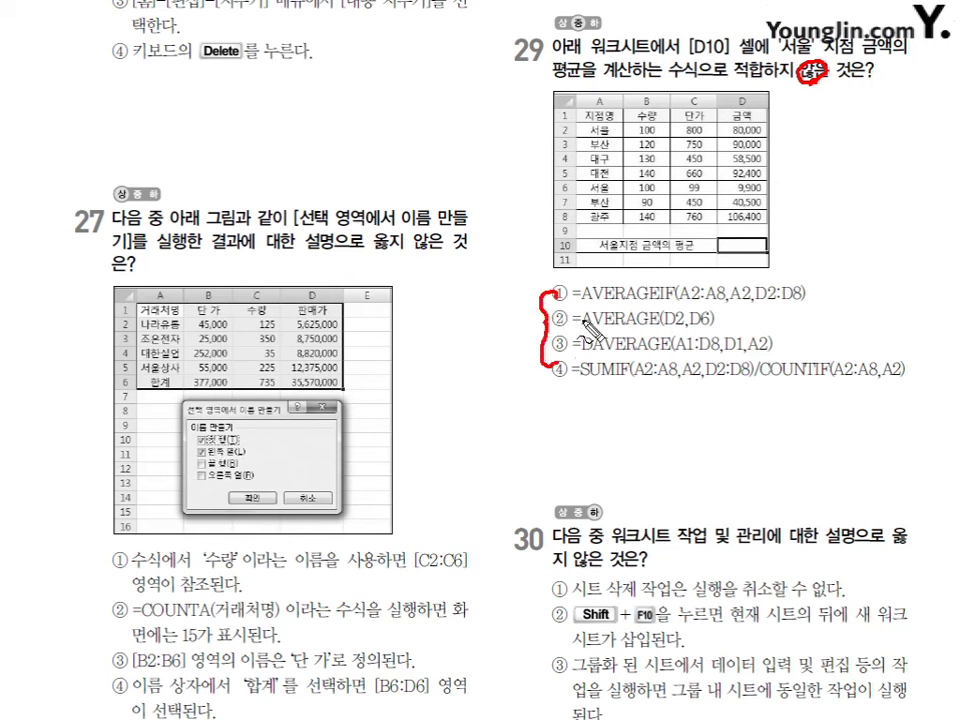
{"action": "key", "text": "Escape"}
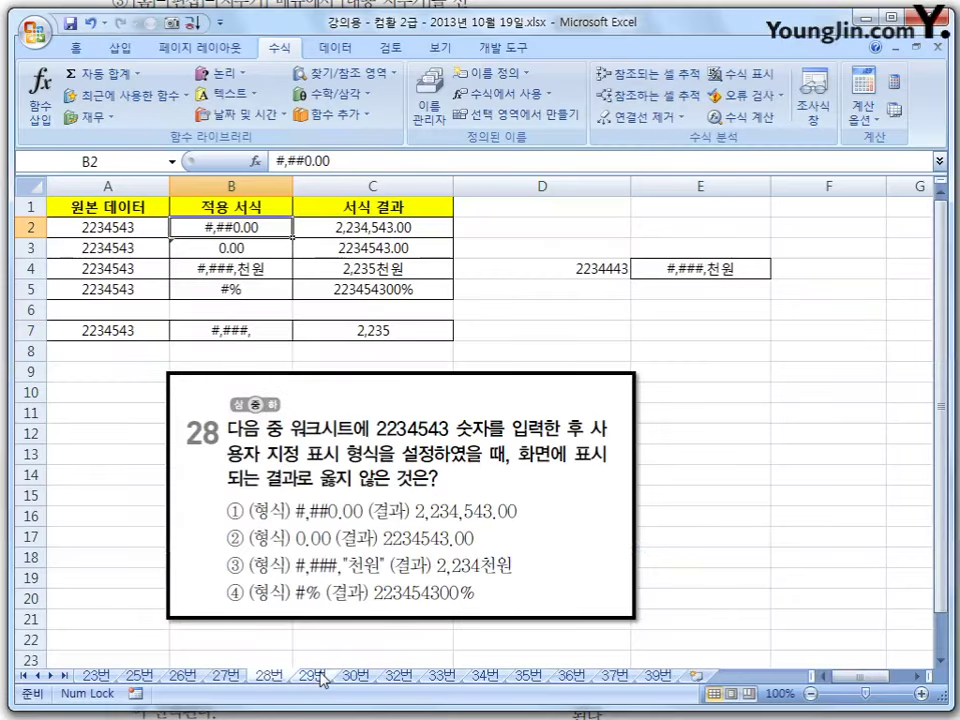
Open the 29번 sheet in Excel and move the question 29 picture slightly lower beneath the data table
{"action": "left_click", "coordinate": [310, 676]}
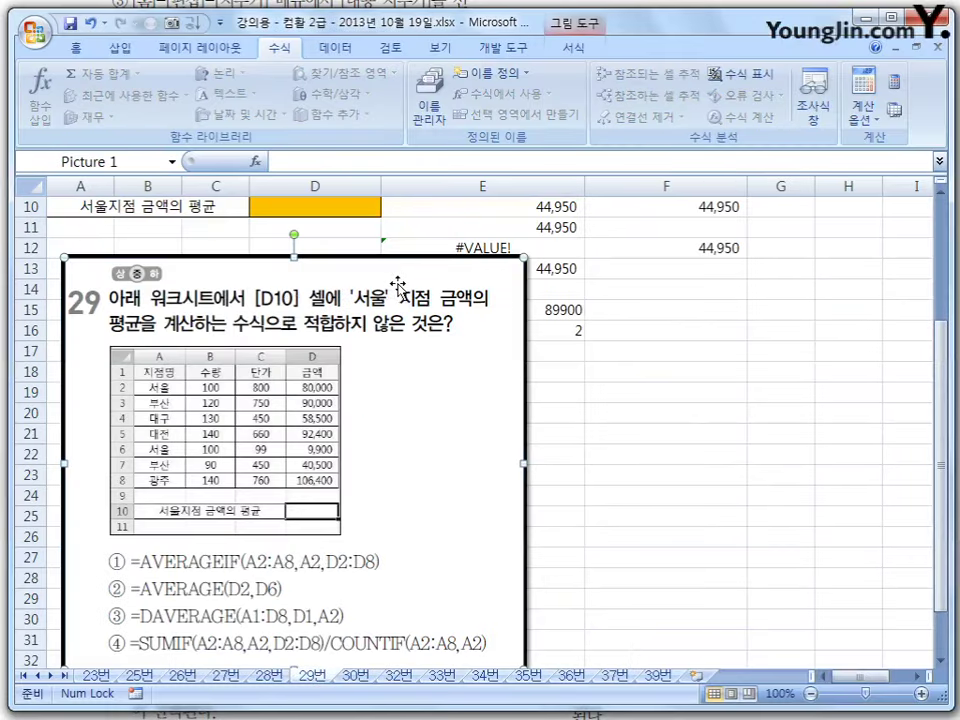
{"action": "left_click_drag", "start_coordinate": [400, 284], "coordinate": [389, 325]}
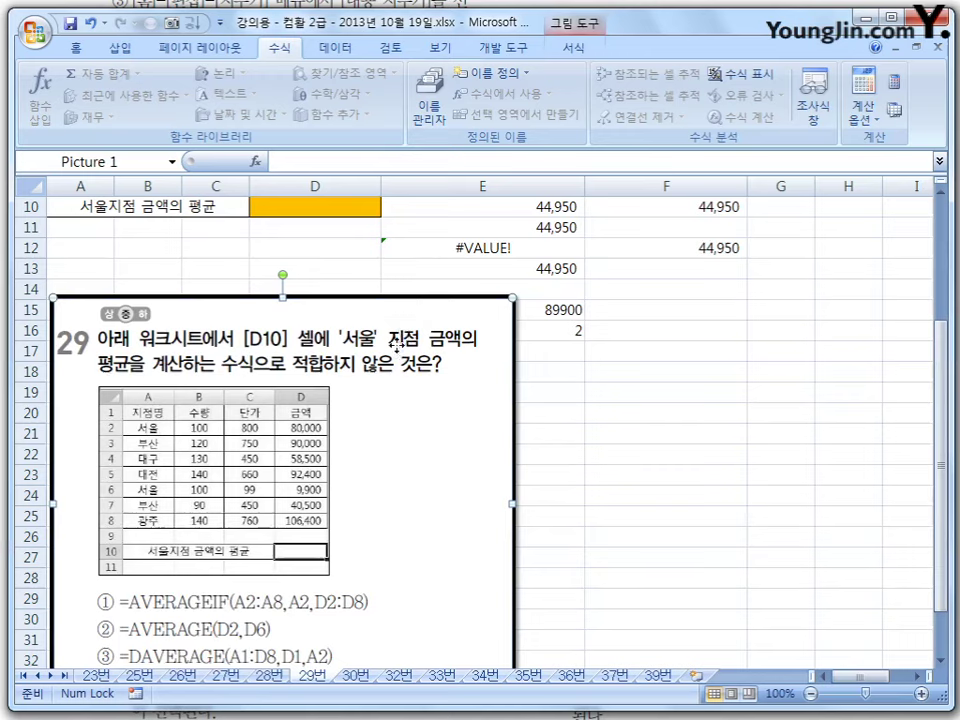
{"action": "scroll", "coordinate": [660, 345], "scroll_direction": "up", "scroll_amount": 3}
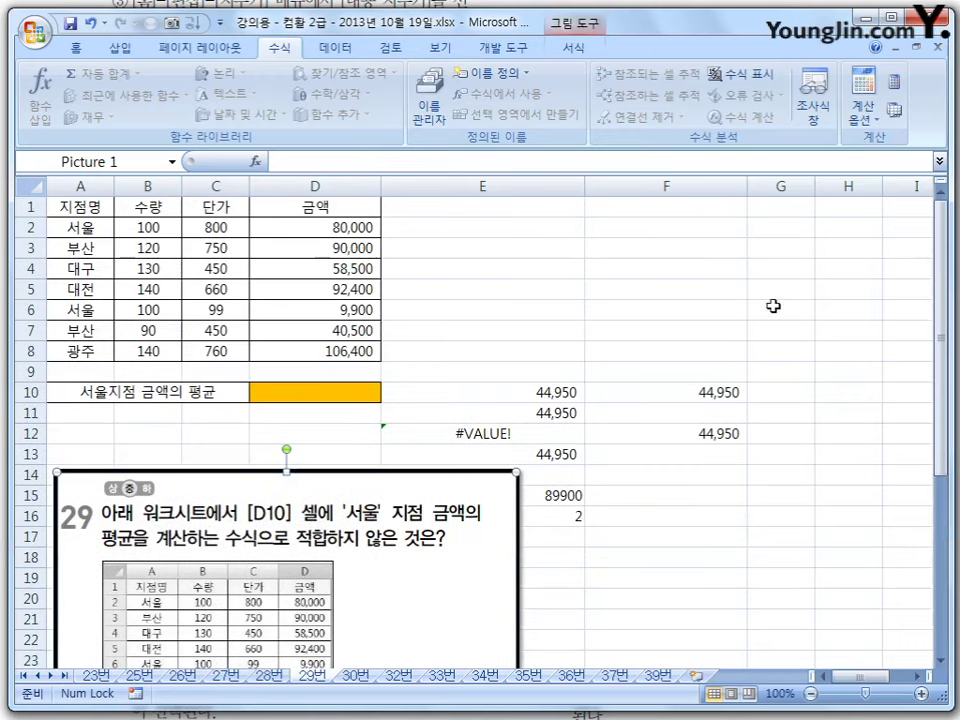
Select E10, mark AVERAGEIF and its arguments A2:A8 and A2 in the formula, outline the branch names in A2:A8, and circle 서울 in A2
{"action": "left_click", "coordinate": [553, 390]}
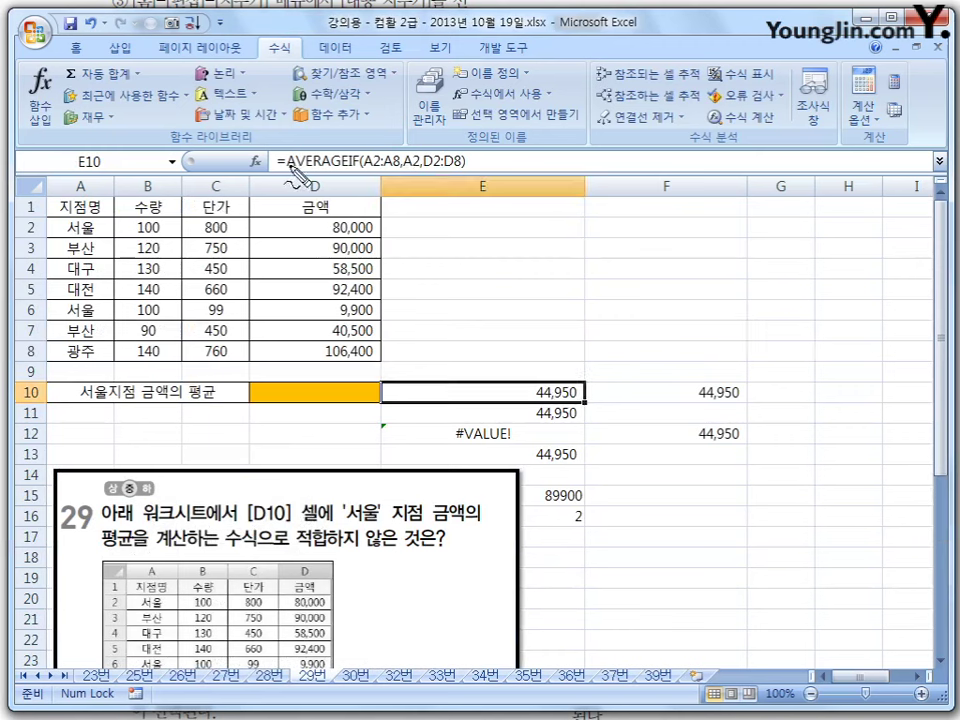
{"action": "left_click_drag", "start_coordinate": [306, 170], "coordinate": [396, 168]}
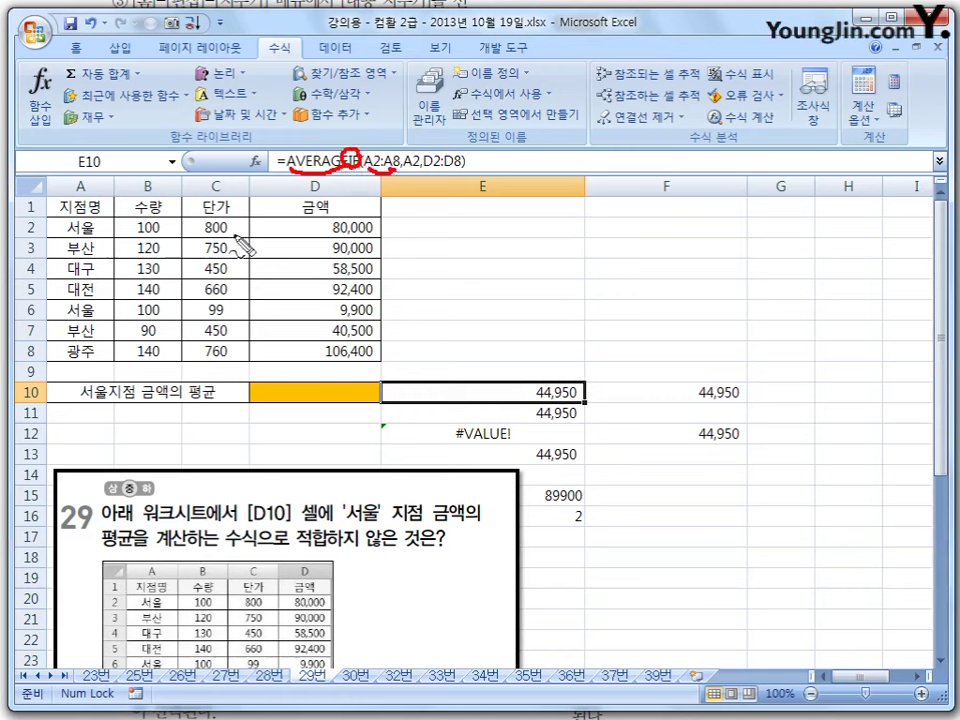
{"action": "mouse_move", "coordinate": [72, 227]}
{"action": "left_mouse_down"}
{"action": "mouse_move", "coordinate": [97, 224]}
{"action": "mouse_move", "coordinate": [62, 305]}
{"action": "mouse_move", "coordinate": [55, 368]}
{"action": "mouse_move", "coordinate": [92, 310]}
{"action": "mouse_move", "coordinate": [104, 250]}
{"action": "left_mouse_up"}
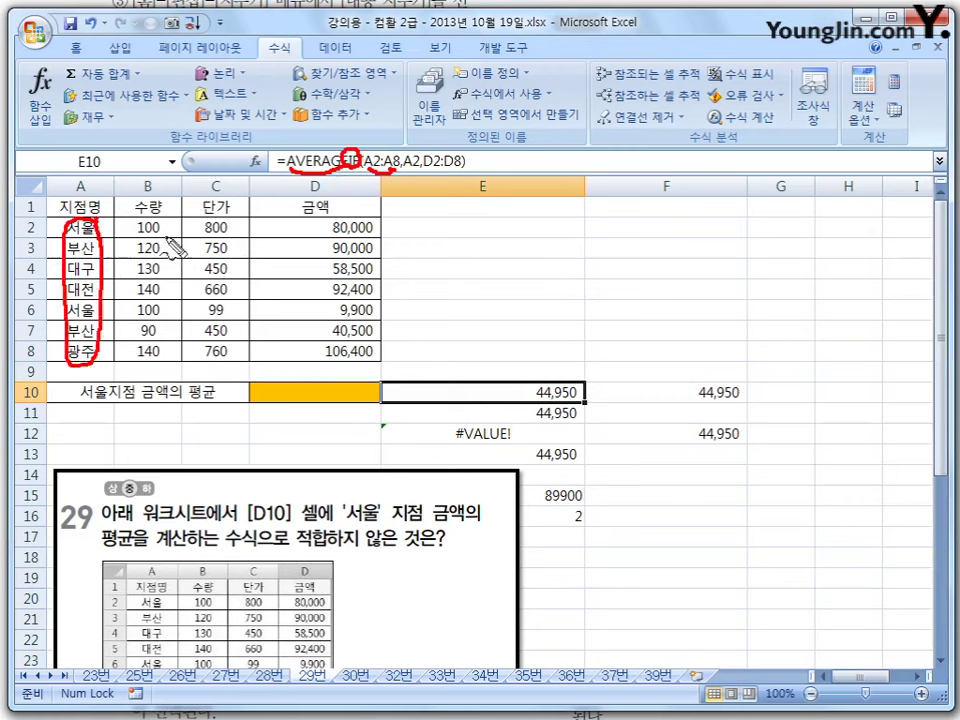
{"action": "left_click_drag", "start_coordinate": [409, 171], "coordinate": [407, 186]}
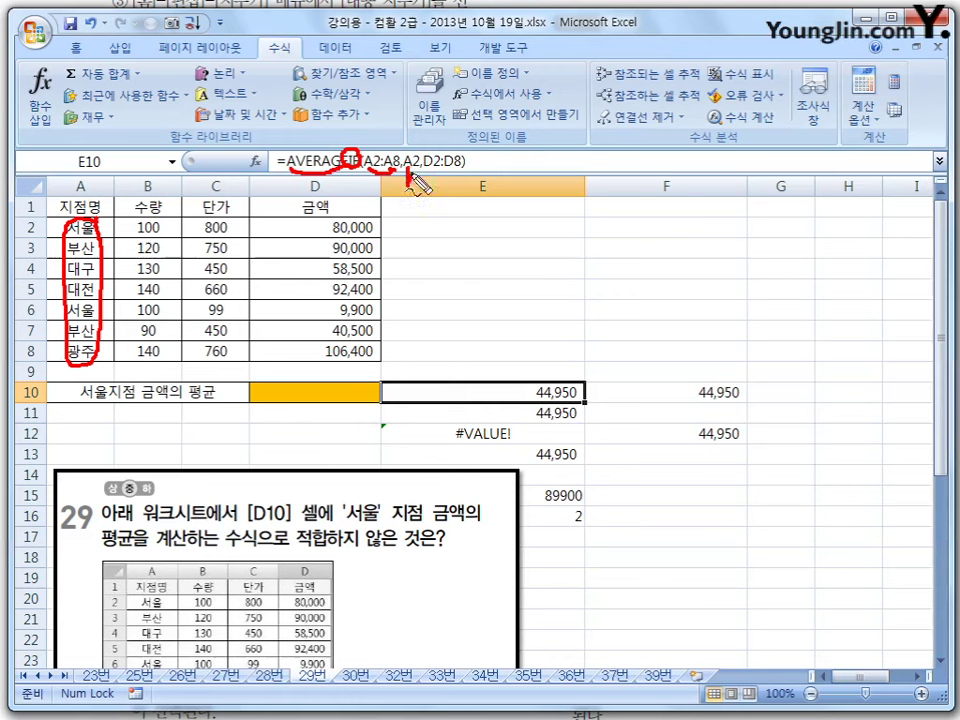
{"action": "mouse_move", "coordinate": [92, 226]}
{"action": "left_mouse_down"}
{"action": "mouse_move", "coordinate": [72, 214]}
{"action": "mouse_move", "coordinate": [96, 225]}
{"action": "left_mouse_up"}
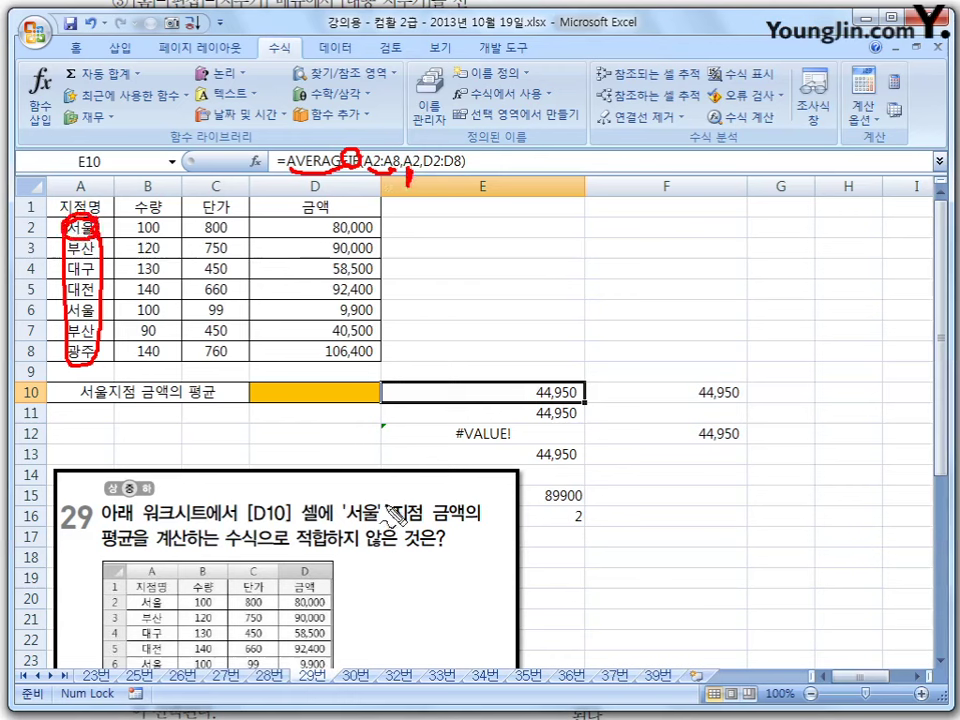
In the question 29 text, circle 서울 and underline 금액 and 평균
{"action": "left_click_drag", "start_coordinate": [366, 503], "coordinate": [370, 512]}
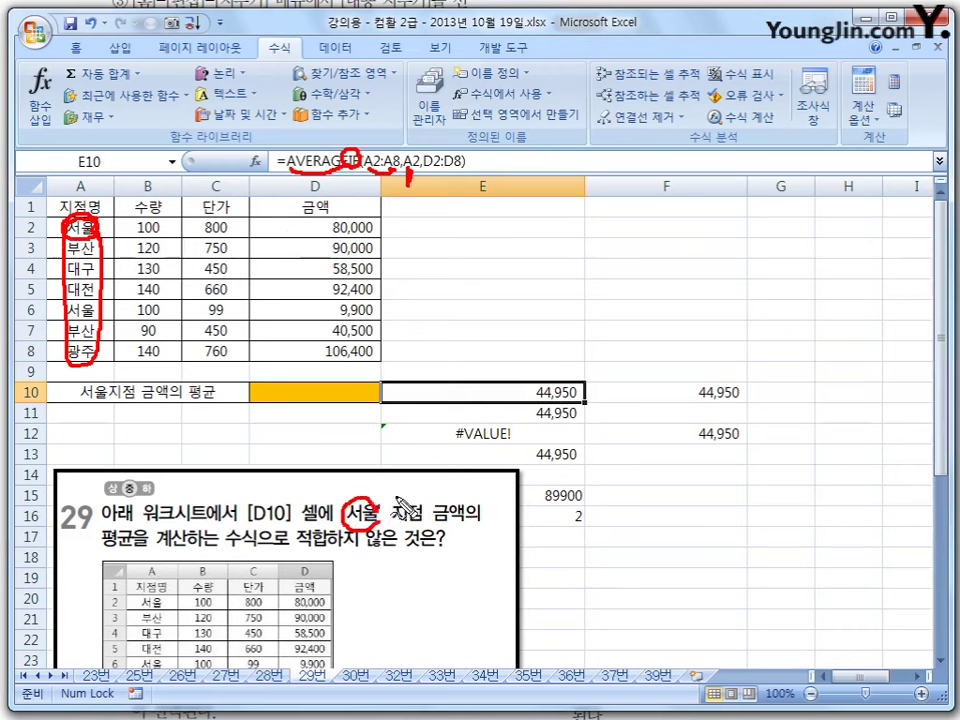
{"action": "left_click_drag", "start_coordinate": [447, 524], "coordinate": [461, 519]}
{"action": "left_click_drag", "start_coordinate": [110, 548], "coordinate": [126, 545]}
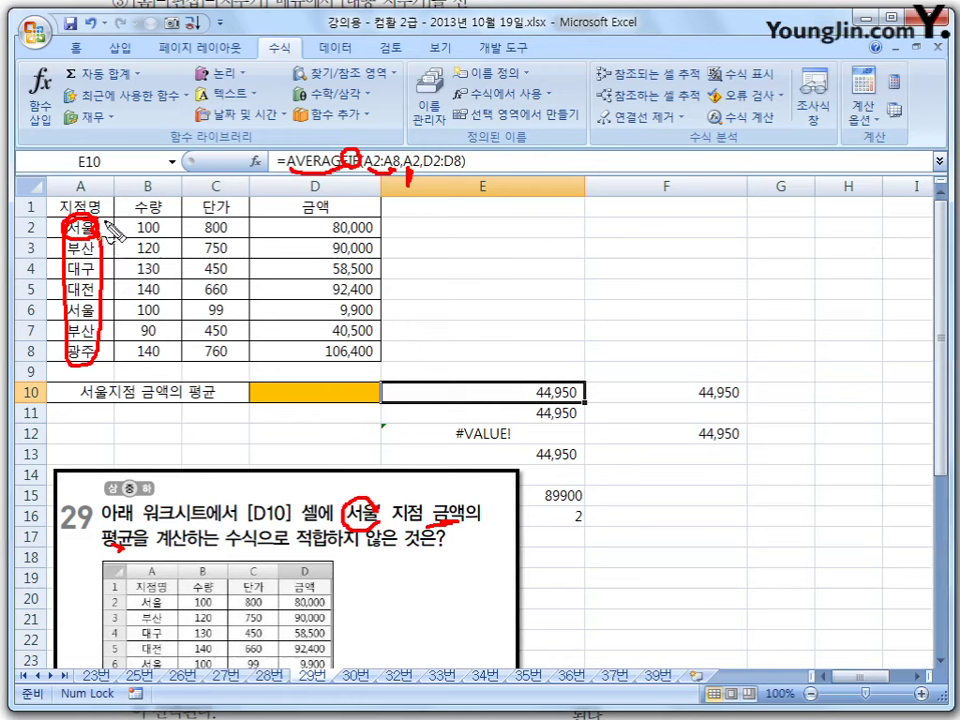
Circle 서울 in A6, mark the D2:D8 range, circle the amounts in D2 and D6 and the result in E10, and clear the pen marks
{"action": "mouse_move", "coordinate": [88, 302]}
{"action": "left_mouse_down"}
{"action": "mouse_move", "coordinate": [64, 318]}
{"action": "mouse_move", "coordinate": [92, 304]}
{"action": "left_mouse_up"}
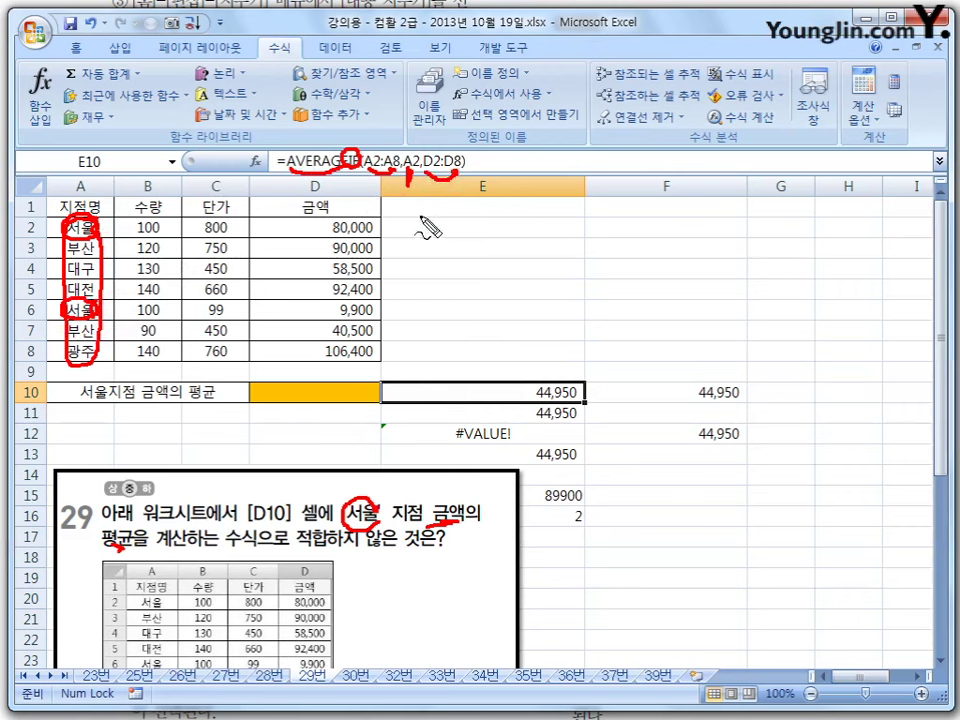
{"action": "mouse_move", "coordinate": [385, 226]}
{"action": "left_mouse_down"}
{"action": "mouse_move", "coordinate": [422, 270]}
{"action": "mouse_move", "coordinate": [410, 348]}
{"action": "mouse_move", "coordinate": [393, 350]}
{"action": "left_mouse_up"}
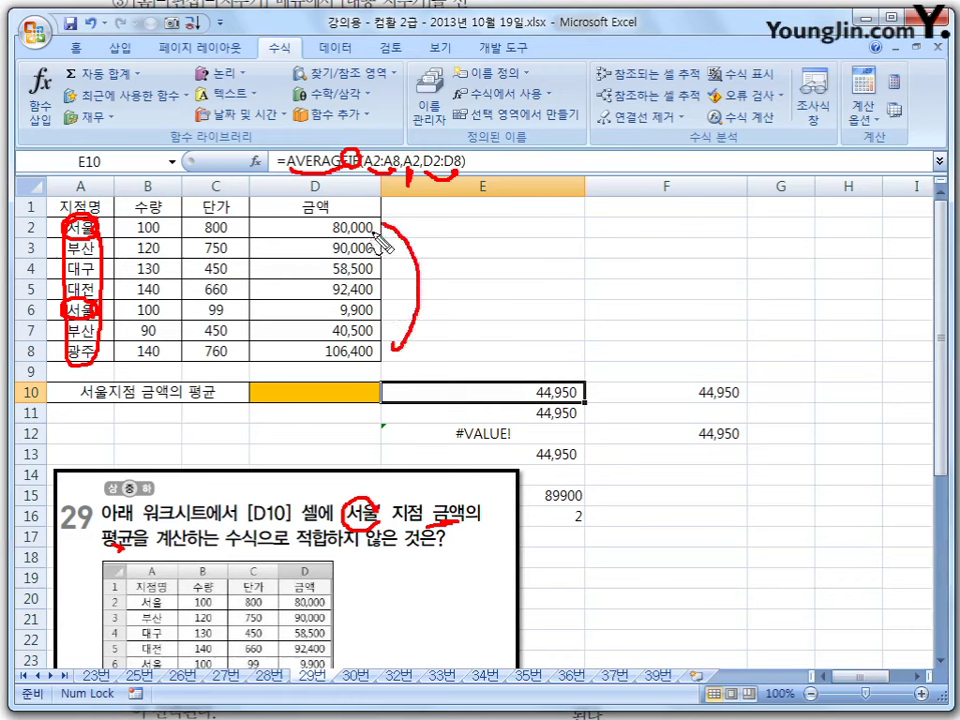
{"action": "mouse_move", "coordinate": [380, 222]}
{"action": "left_mouse_down"}
{"action": "mouse_move", "coordinate": [318, 222]}
{"action": "mouse_move", "coordinate": [378, 220]}
{"action": "left_mouse_up"}
{"action": "left_click_drag", "start_coordinate": [350, 330], "coordinate": [378, 320]}
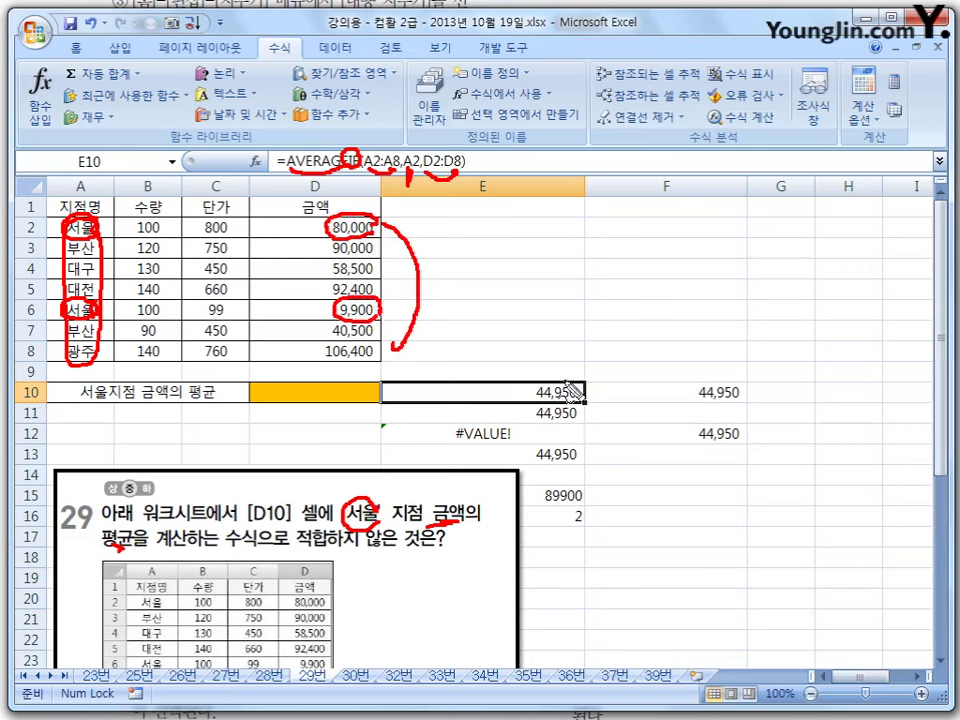
{"action": "mouse_move", "coordinate": [579, 394]}
{"action": "left_mouse_down"}
{"action": "mouse_move", "coordinate": [558, 379]}
{"action": "mouse_move", "coordinate": [580, 395]}
{"action": "left_mouse_up"}
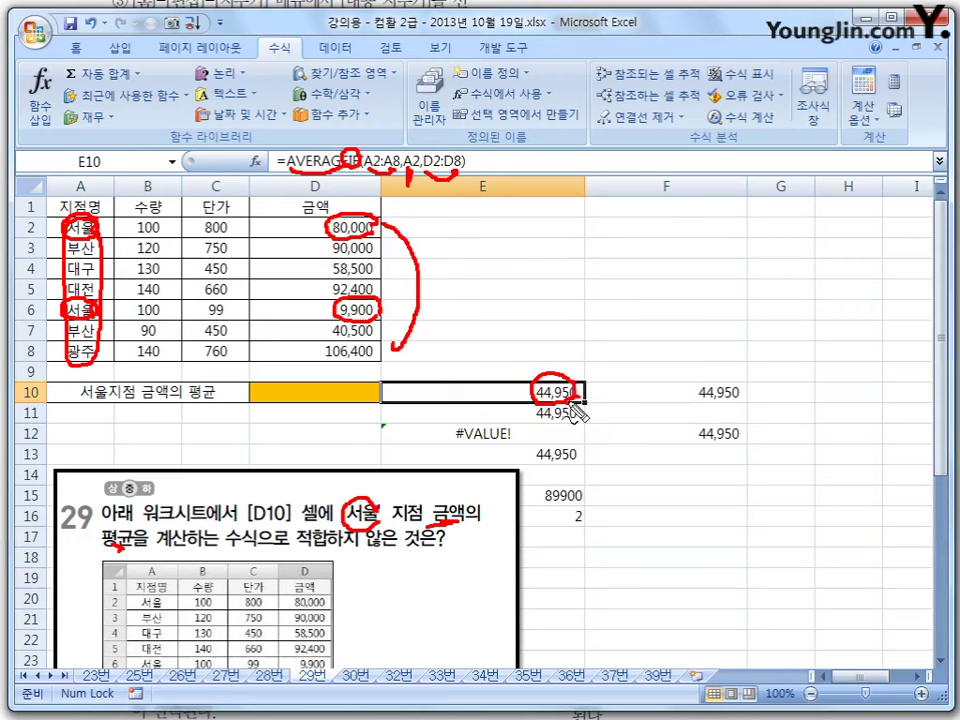
{"action": "key", "text": "Escape"}
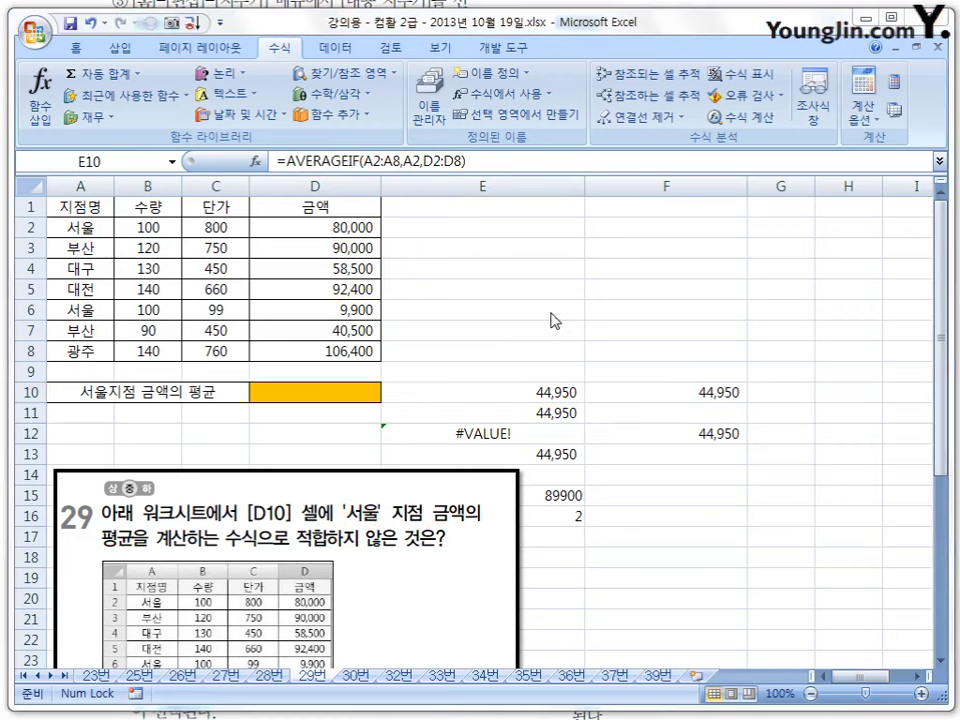
Select E11 with the AVERAGE(D2,D6) formula, and circle the amounts in D2 and D6 and the matching 서울 entries in A2 and A6
{"action": "left_click", "coordinate": [563, 416]}
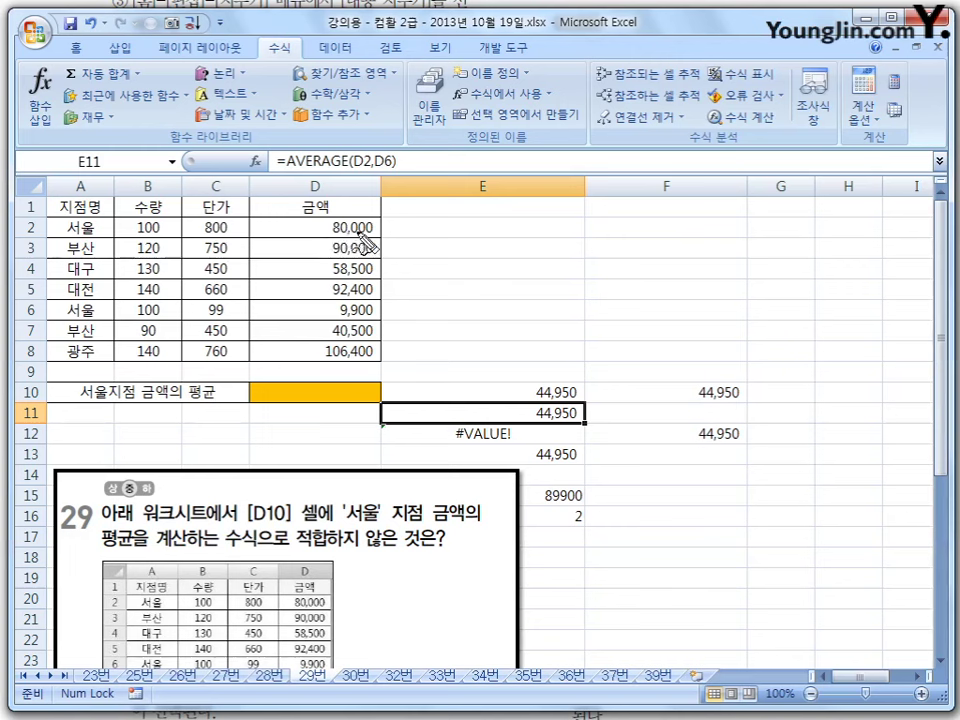
{"action": "mouse_move", "coordinate": [369, 238]}
{"action": "left_mouse_down"}
{"action": "mouse_move", "coordinate": [364, 229]}
{"action": "mouse_move", "coordinate": [377, 251]}
{"action": "left_mouse_up"}
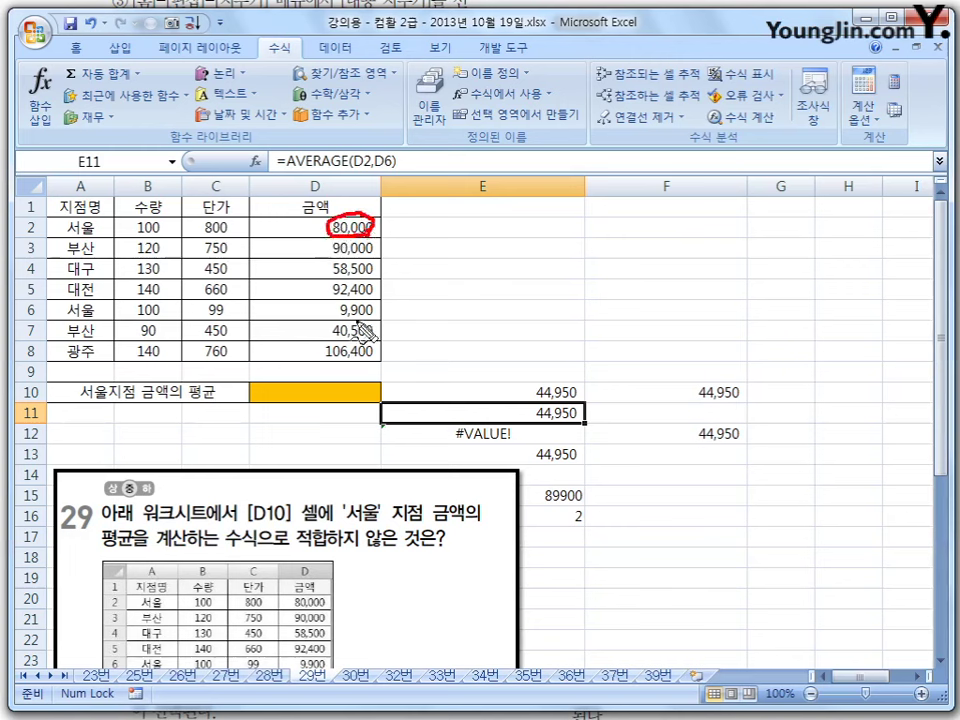
{"action": "mouse_move", "coordinate": [374, 316]}
{"action": "left_mouse_down"}
{"action": "mouse_move", "coordinate": [343, 313]}
{"action": "mouse_move", "coordinate": [378, 310]}
{"action": "mouse_move", "coordinate": [377, 286]}
{"action": "left_mouse_up"}
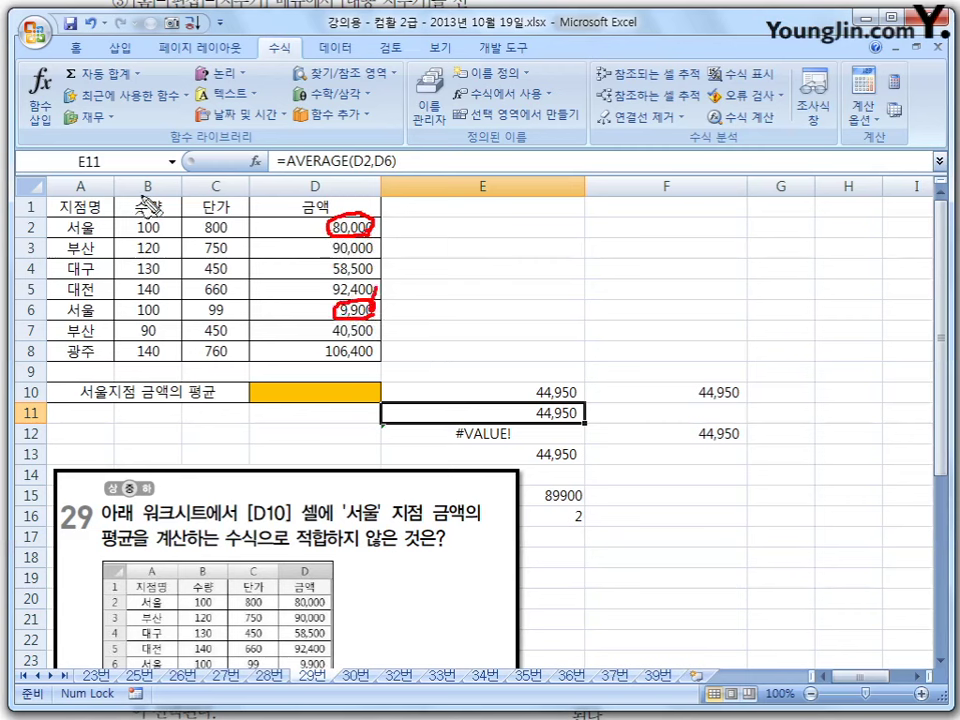
{"action": "mouse_move", "coordinate": [98, 240]}
{"action": "left_mouse_down"}
{"action": "mouse_move", "coordinate": [106, 228]}
{"action": "mouse_move", "coordinate": [82, 238]}
{"action": "left_mouse_up"}
{"action": "mouse_move", "coordinate": [80, 300]}
{"action": "left_mouse_down"}
{"action": "mouse_move", "coordinate": [71, 326]}
{"action": "mouse_move", "coordinate": [81, 305]}
{"action": "left_mouse_up"}
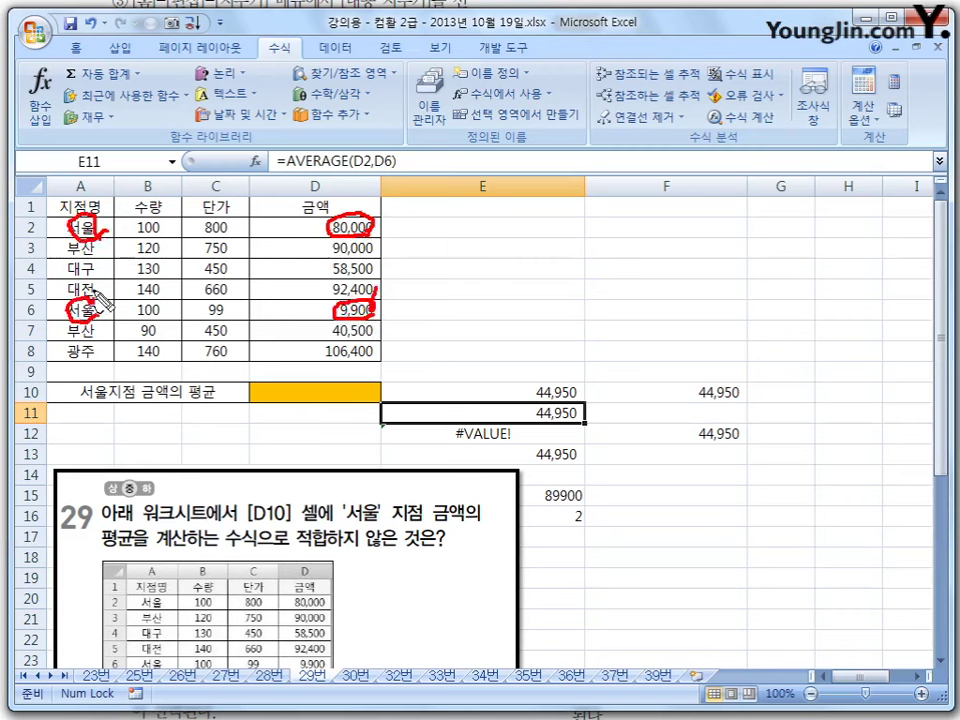
Tick the amounts in D2 and D6, circle the AVERAGE formula and the result in E11, and clear the pen marks
{"action": "left_click_drag", "start_coordinate": [304, 213], "coordinate": [313, 211]}
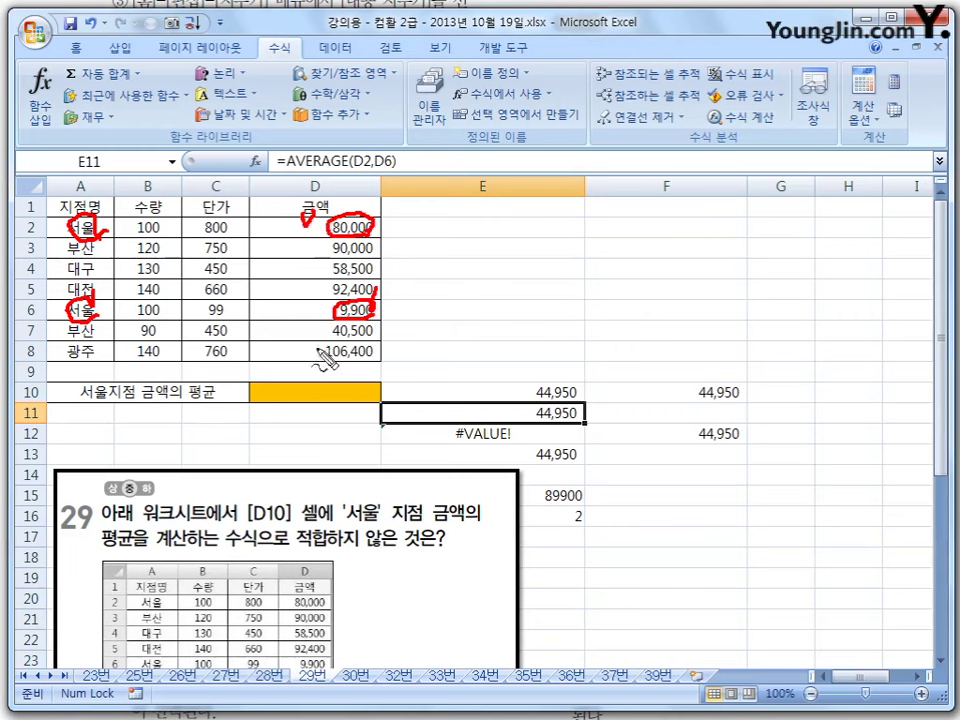
{"action": "left_click_drag", "start_coordinate": [305, 293], "coordinate": [318, 291]}
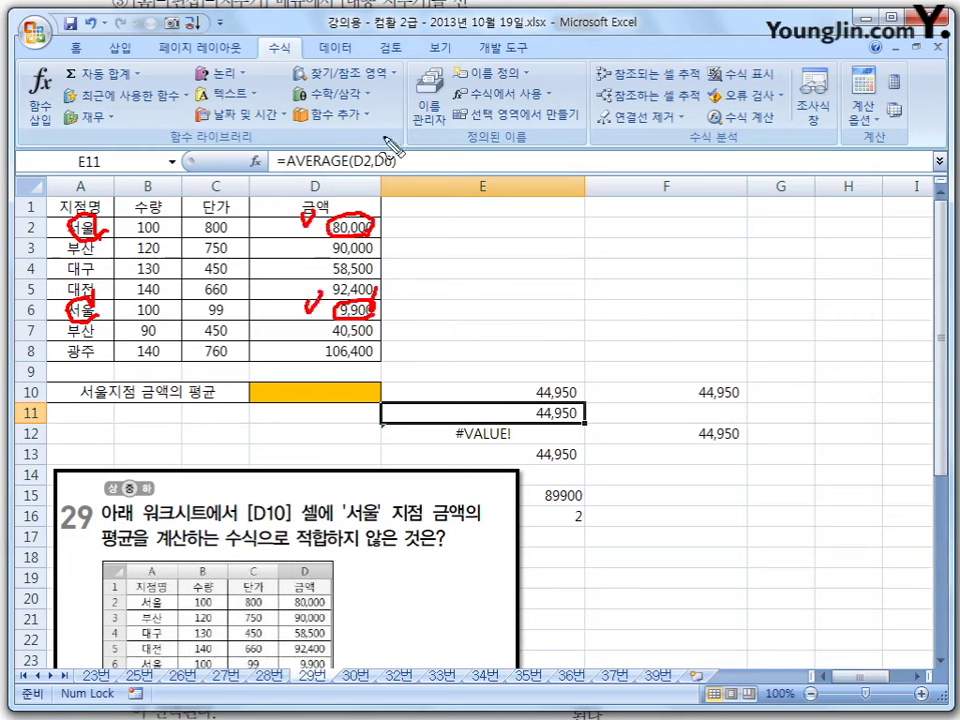
{"action": "mouse_move", "coordinate": [382, 174]}
{"action": "left_mouse_down"}
{"action": "mouse_move", "coordinate": [318, 184]}
{"action": "mouse_move", "coordinate": [395, 165]}
{"action": "left_mouse_up"}
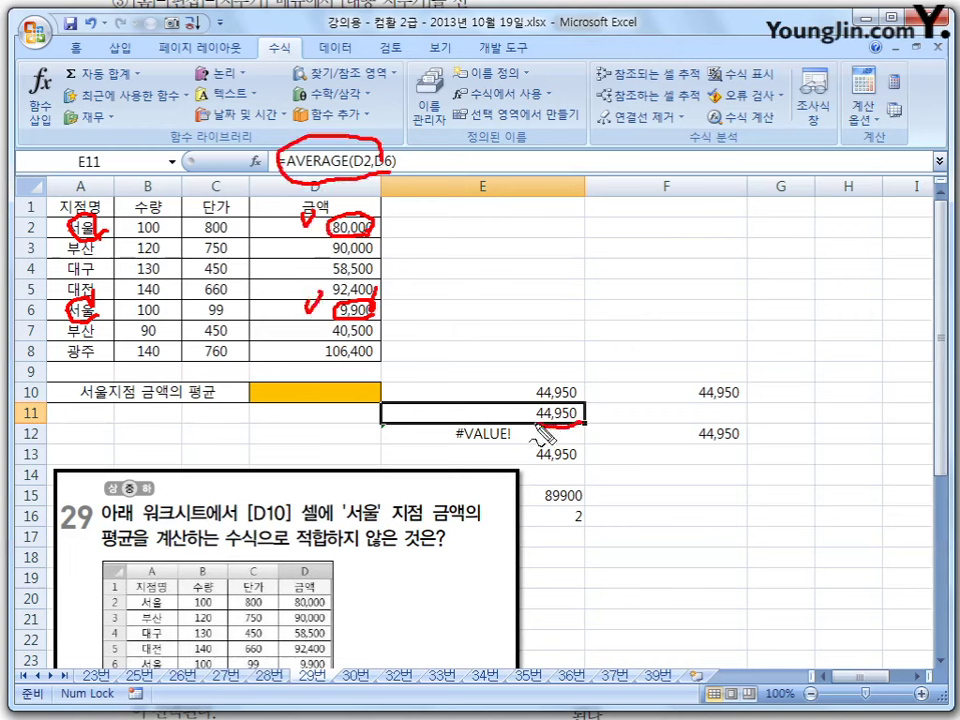
{"action": "mouse_move", "coordinate": [585, 420]}
{"action": "left_mouse_down"}
{"action": "mouse_move", "coordinate": [575, 417]}
{"action": "mouse_move", "coordinate": [588, 436]}
{"action": "left_mouse_up"}
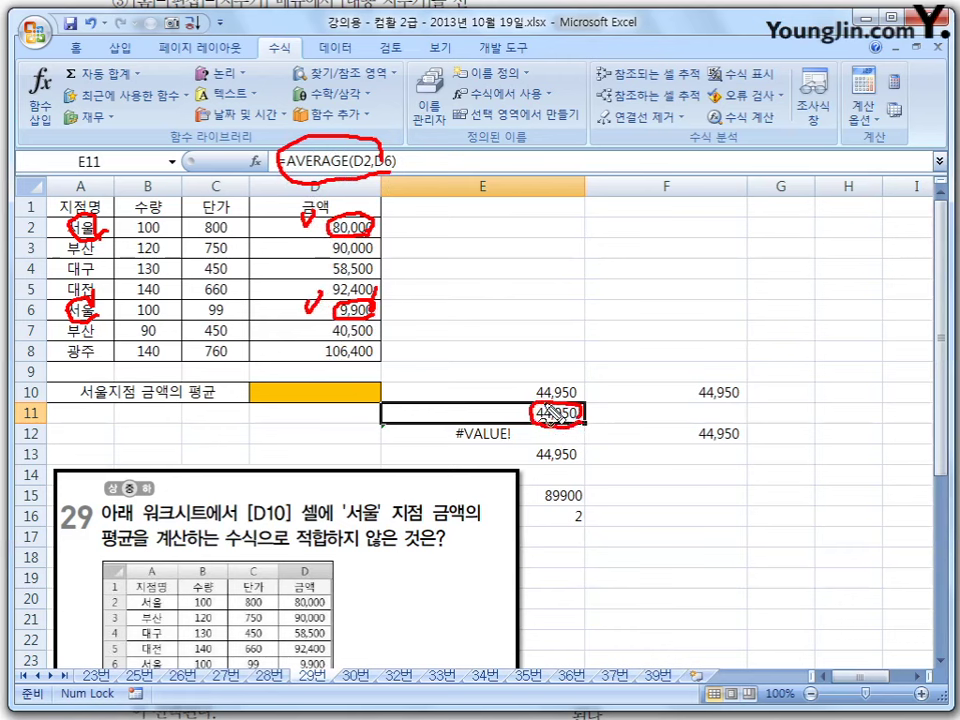
{"action": "key", "text": "Escape"}
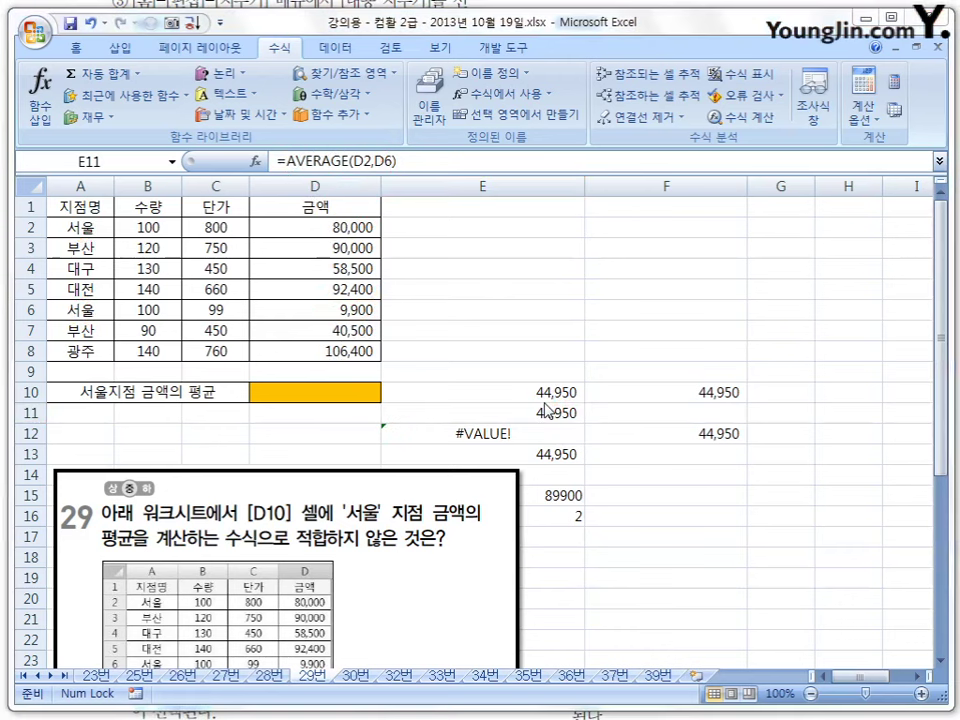
Select E12, box the D of DAVERAGE, underline AVERAGE and A1:D8 in the formula, and outline the table A1:D8
{"action": "left_click", "coordinate": [543, 433]}
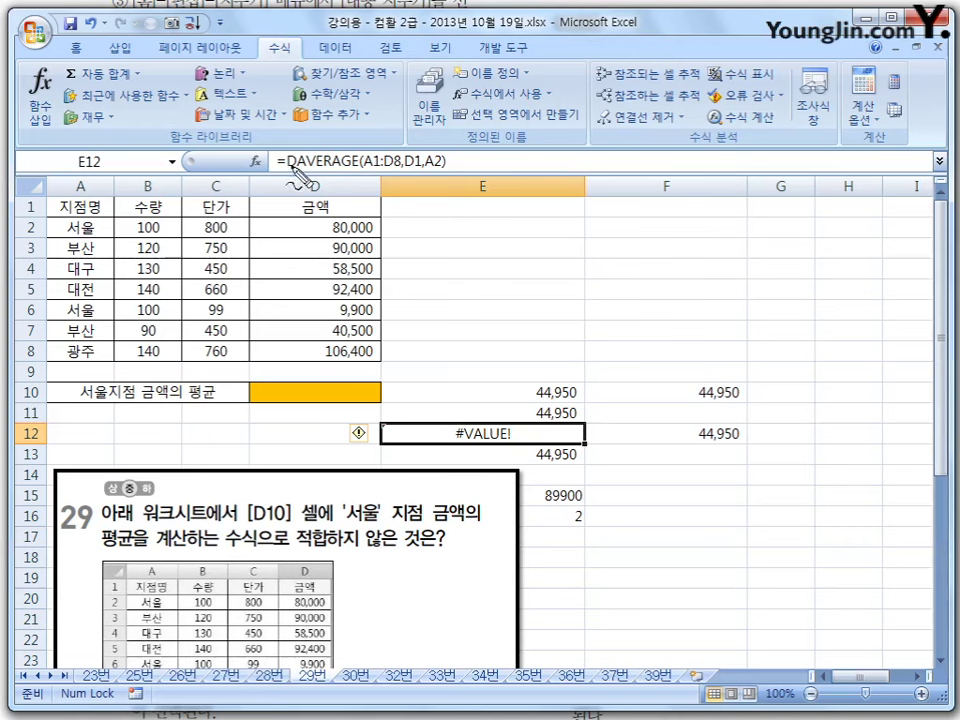
{"action": "mouse_move", "coordinate": [289, 149]}
{"action": "left_mouse_down"}
{"action": "mouse_move", "coordinate": [291, 170]}
{"action": "mouse_move", "coordinate": [293, 150]}
{"action": "mouse_move", "coordinate": [394, 167]}
{"action": "left_mouse_up"}
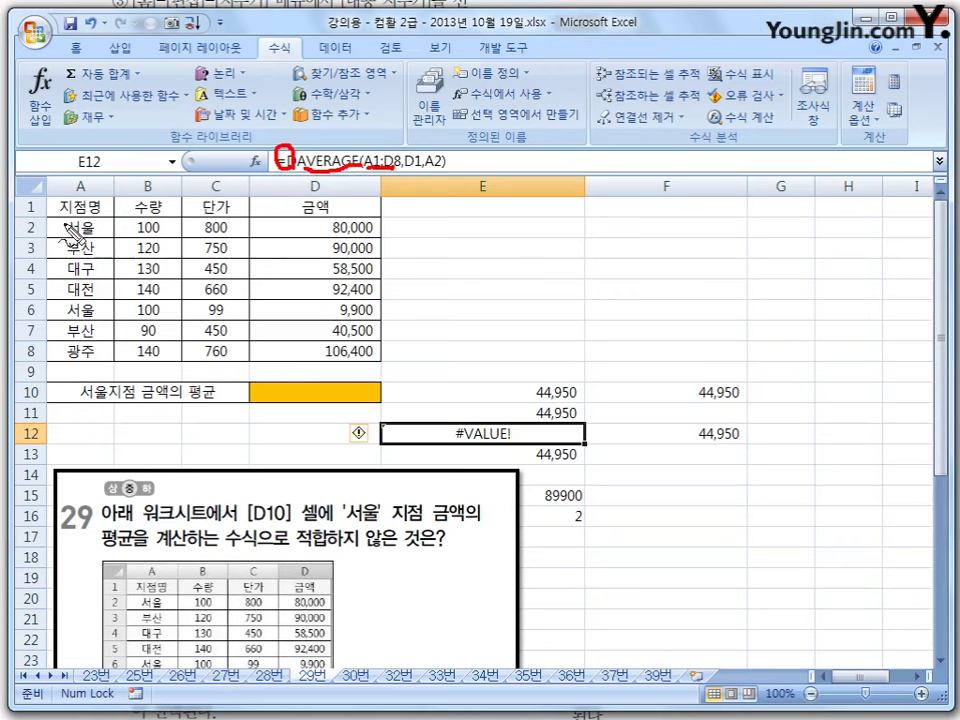
{"action": "mouse_move", "coordinate": [45, 197]}
{"action": "left_mouse_down"}
{"action": "mouse_move", "coordinate": [357, 201]}
{"action": "mouse_move", "coordinate": [386, 352]}
{"action": "mouse_move", "coordinate": [43, 369]}
{"action": "mouse_move", "coordinate": [55, 280]}
{"action": "mouse_move", "coordinate": [45, 205]}
{"action": "left_mouse_up"}
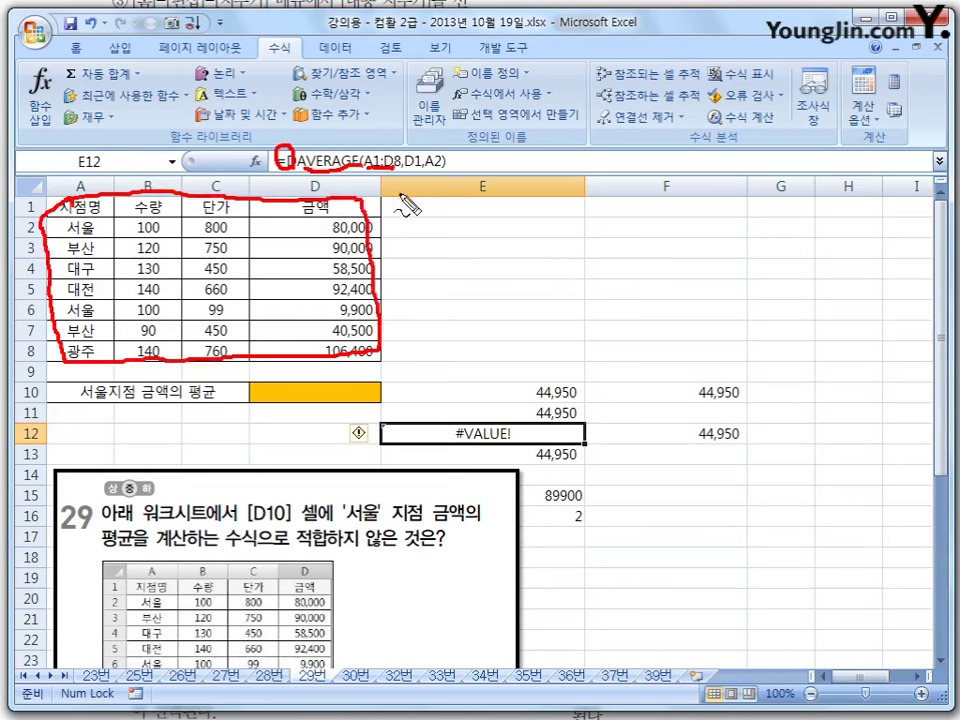
Mark D1 and A2 in the DAVERAGE formula, circle cells D1, A2 and A1 and the E12 result, and clear the pen marks
{"action": "left_click_drag", "start_coordinate": [407, 173], "coordinate": [422, 172]}
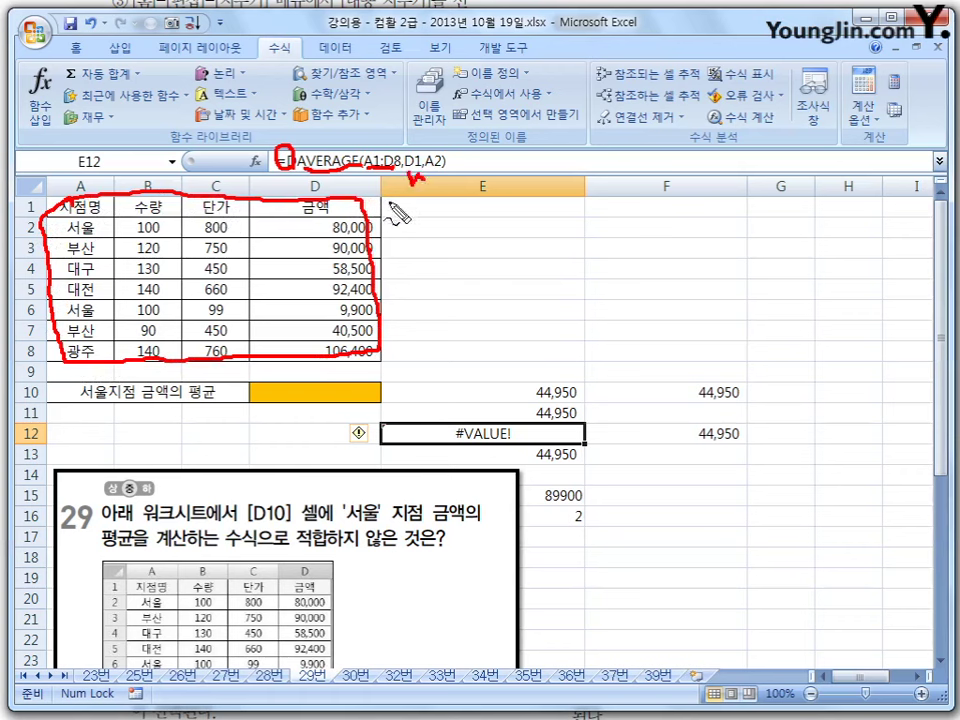
{"action": "mouse_move", "coordinate": [328, 216]}
{"action": "left_mouse_down"}
{"action": "mouse_move", "coordinate": [308, 199]}
{"action": "mouse_move", "coordinate": [322, 208]}
{"action": "left_mouse_up"}
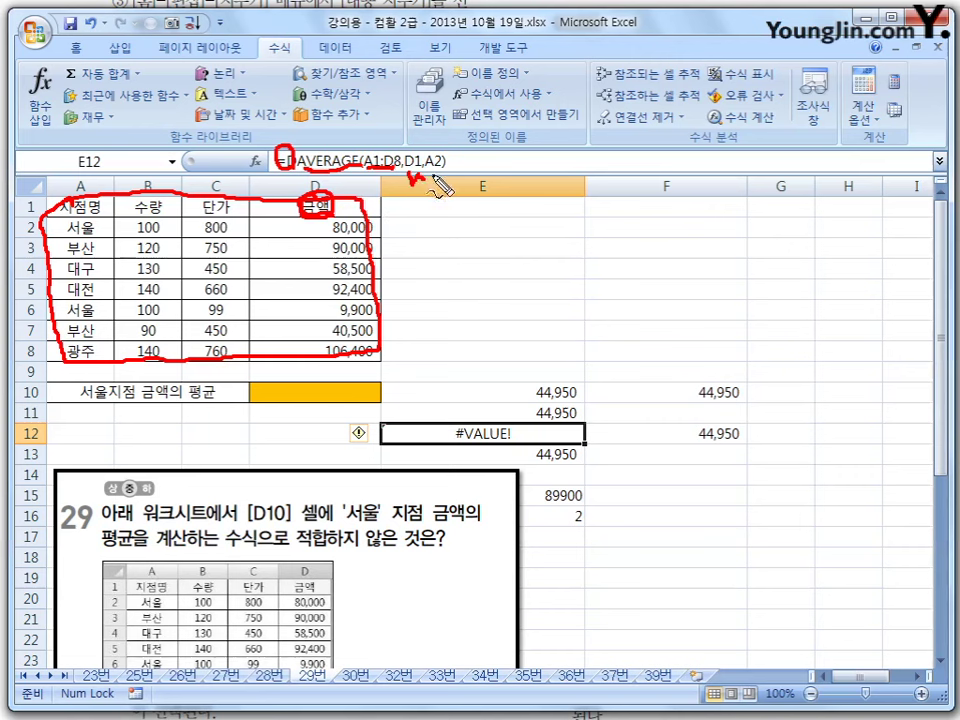
{"action": "mouse_move", "coordinate": [440, 186]}
{"action": "left_mouse_down"}
{"action": "mouse_move", "coordinate": [437, 205]}
{"action": "mouse_move", "coordinate": [445, 196]}
{"action": "left_mouse_up"}
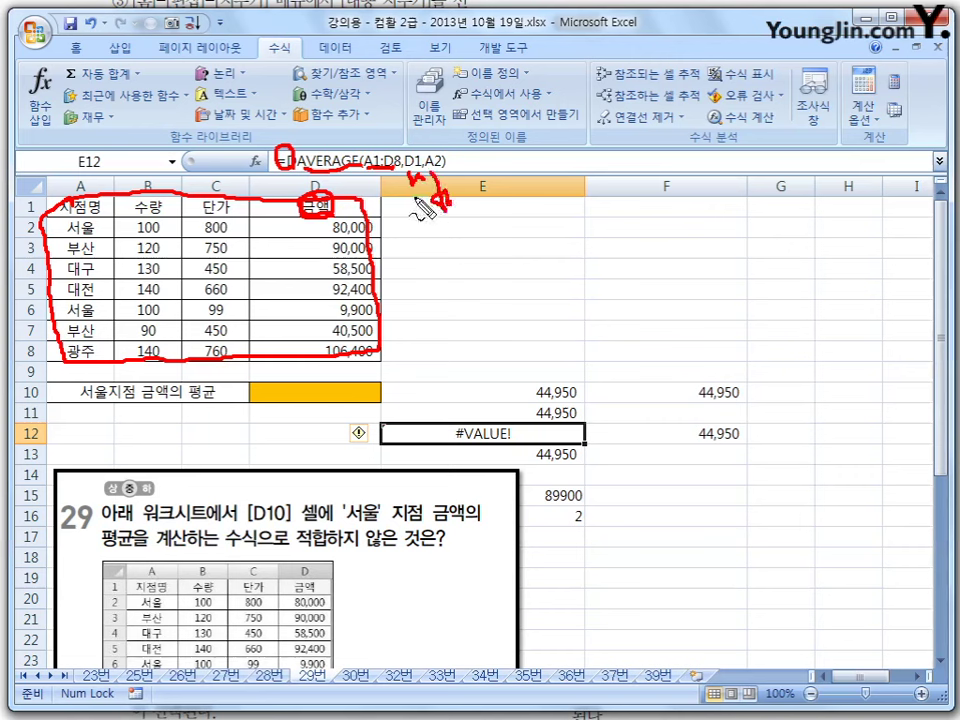
{"action": "mouse_move", "coordinate": [95, 240]}
{"action": "left_mouse_down"}
{"action": "mouse_move", "coordinate": [66, 232]}
{"action": "mouse_move", "coordinate": [100, 232]}
{"action": "left_mouse_up"}
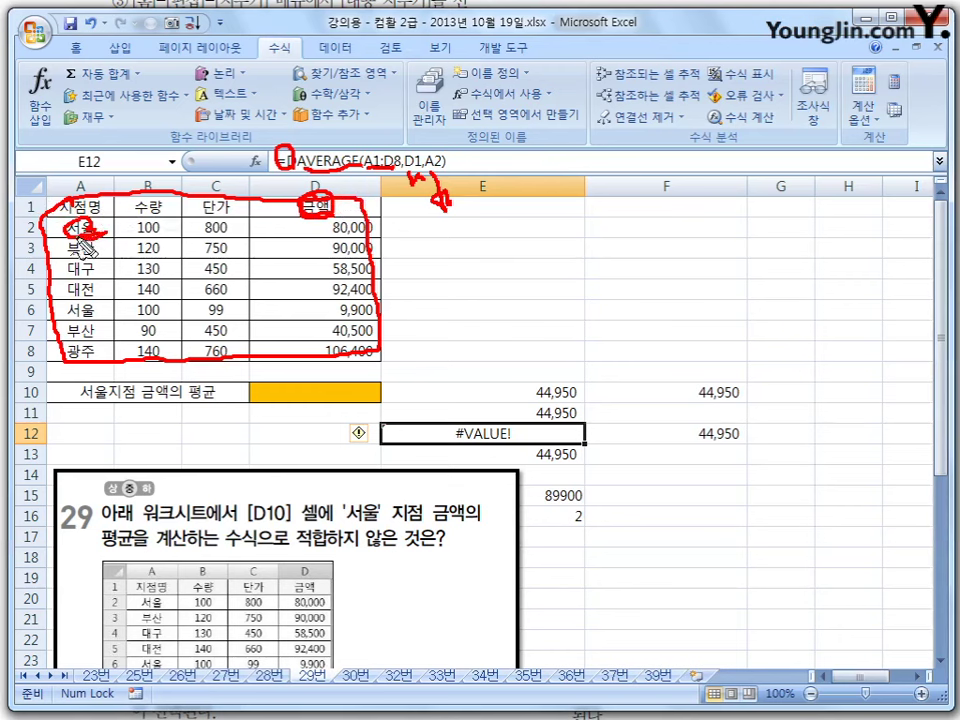
{"action": "left_click_drag", "start_coordinate": [62, 200], "coordinate": [60, 196]}
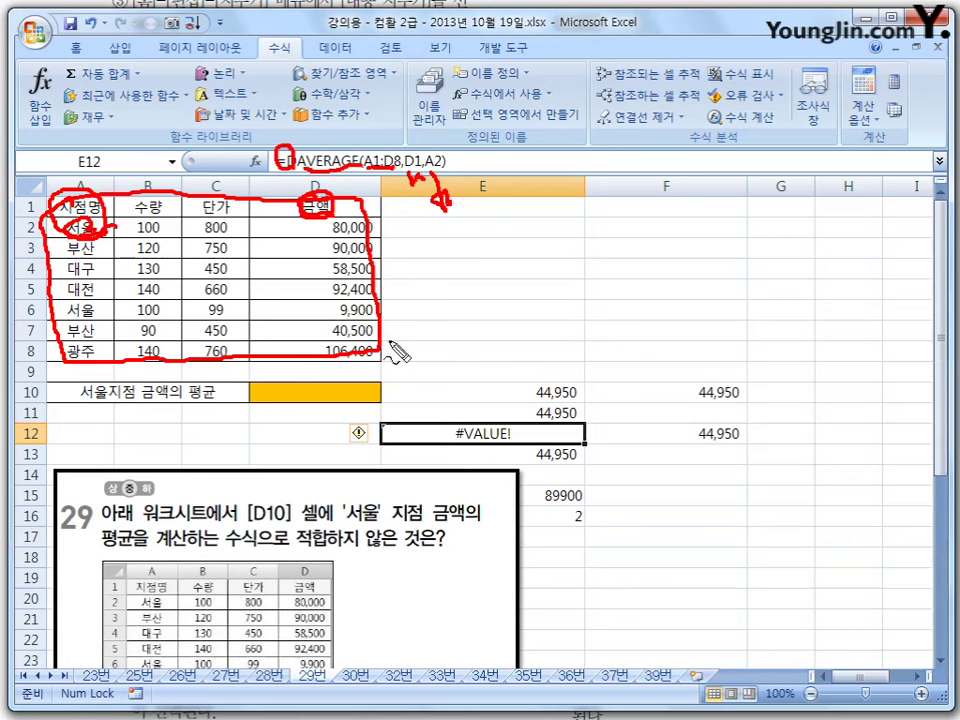
{"action": "mouse_move", "coordinate": [503, 442]}
{"action": "left_mouse_down"}
{"action": "mouse_move", "coordinate": [512, 434]}
{"action": "mouse_move", "coordinate": [456, 430]}
{"action": "mouse_move", "coordinate": [512, 438]}
{"action": "left_mouse_up"}
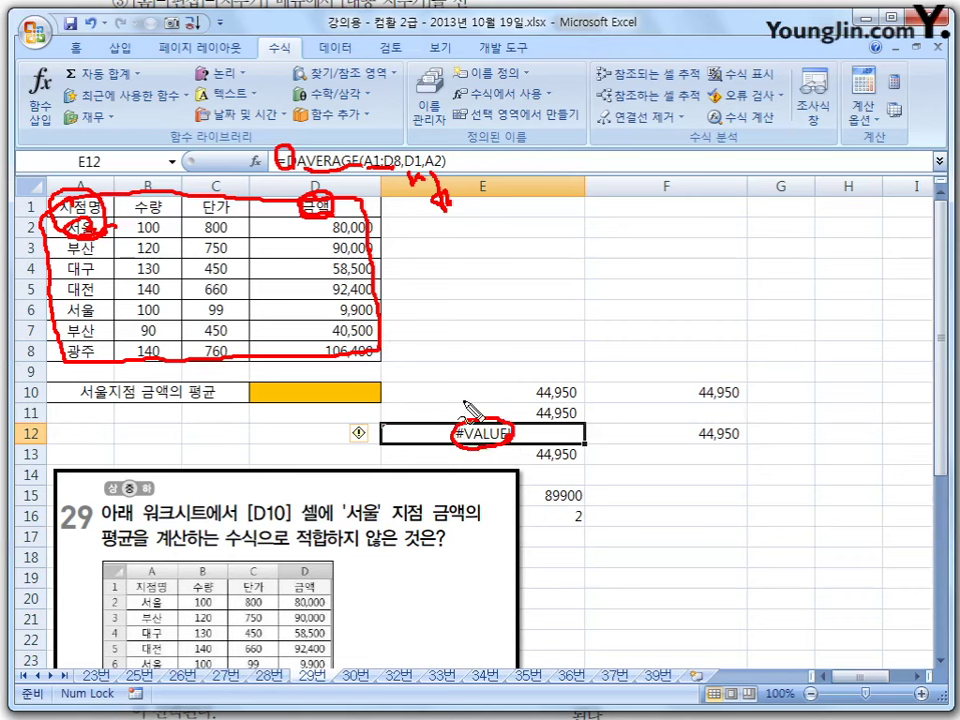
{"action": "key", "text": "Escape"}
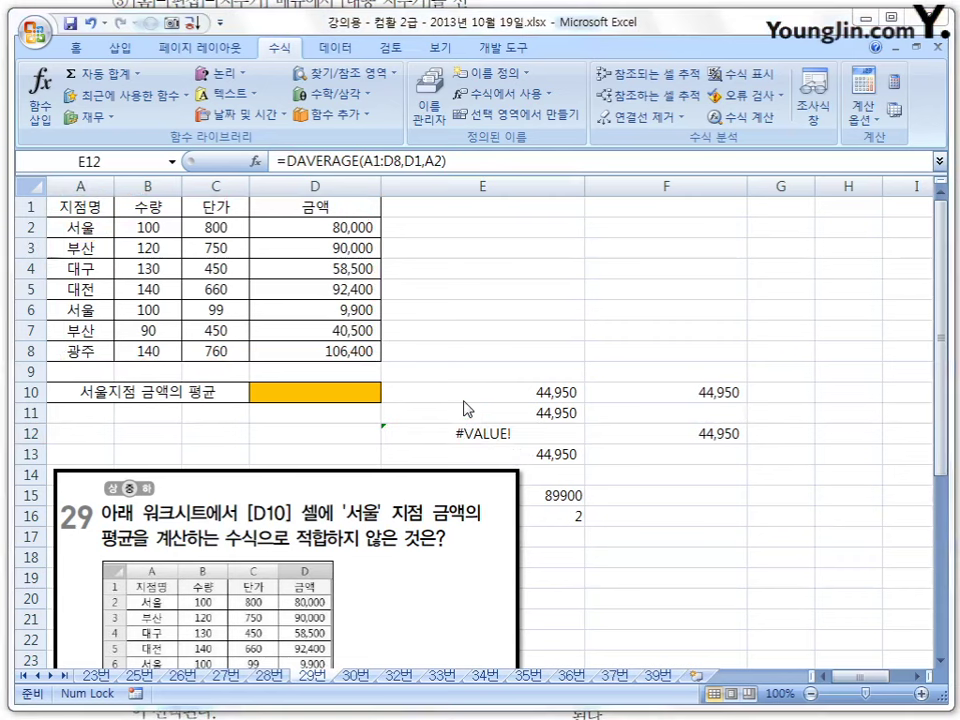
Select F12, tick D1 and circle A1:A2 in its DAVERAGE formula, circle cells A1:A2 with an arrow pointing to them, and clear the pen marks
{"action": "left_click", "coordinate": [642, 437]}
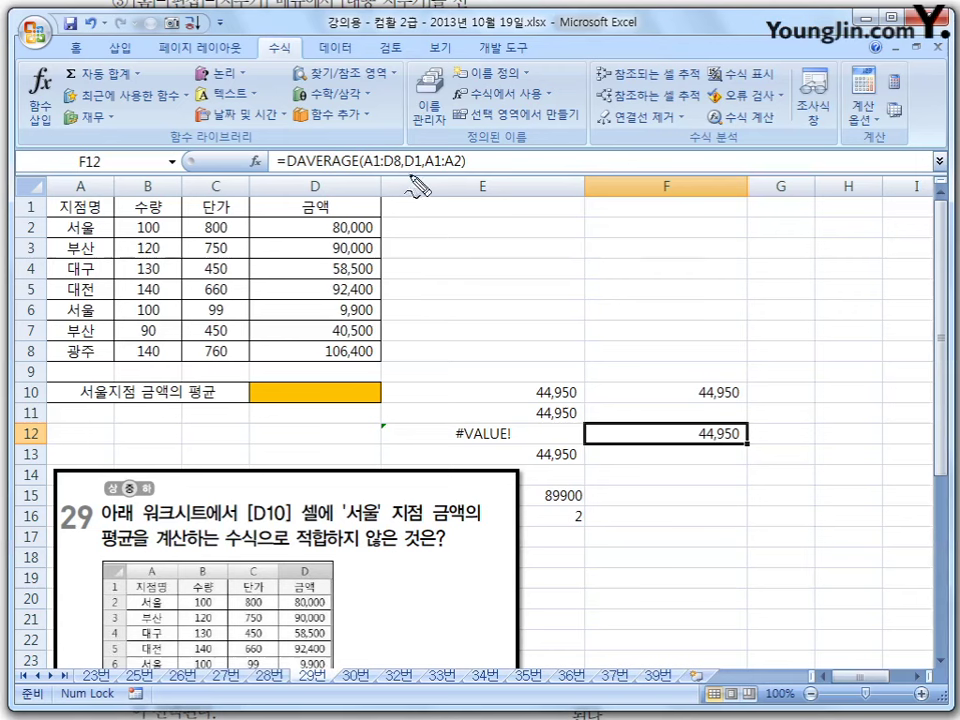
{"action": "mouse_move", "coordinate": [408, 170]}
{"action": "left_mouse_down"}
{"action": "mouse_move", "coordinate": [426, 152]}
{"action": "mouse_move", "coordinate": [472, 168]}
{"action": "mouse_move", "coordinate": [432, 184]}
{"action": "left_mouse_up"}
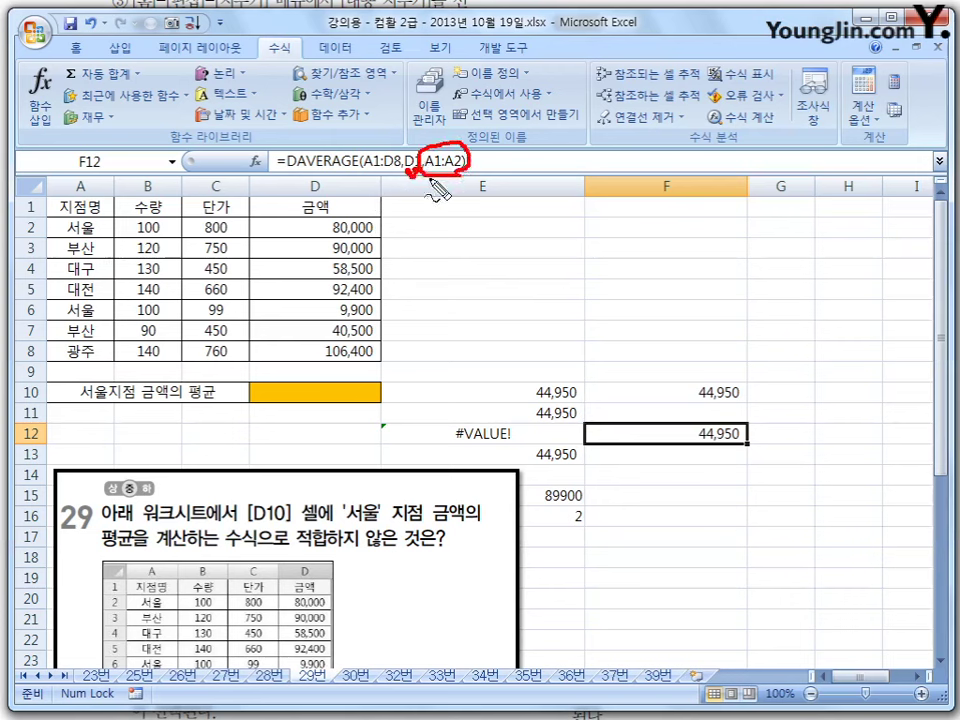
{"action": "mouse_move", "coordinate": [104, 222]}
{"action": "left_mouse_down"}
{"action": "mouse_move", "coordinate": [84, 244]}
{"action": "mouse_move", "coordinate": [64, 202]}
{"action": "mouse_move", "coordinate": [112, 208]}
{"action": "left_mouse_up"}
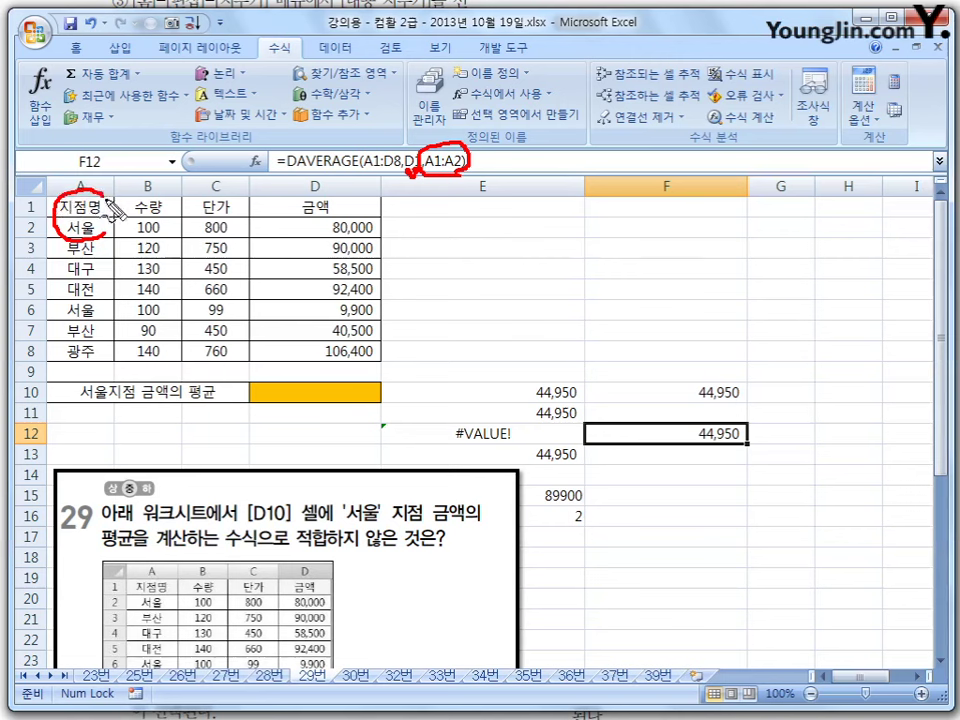
{"action": "left_click_drag", "start_coordinate": [285, 163], "coordinate": [100, 250]}
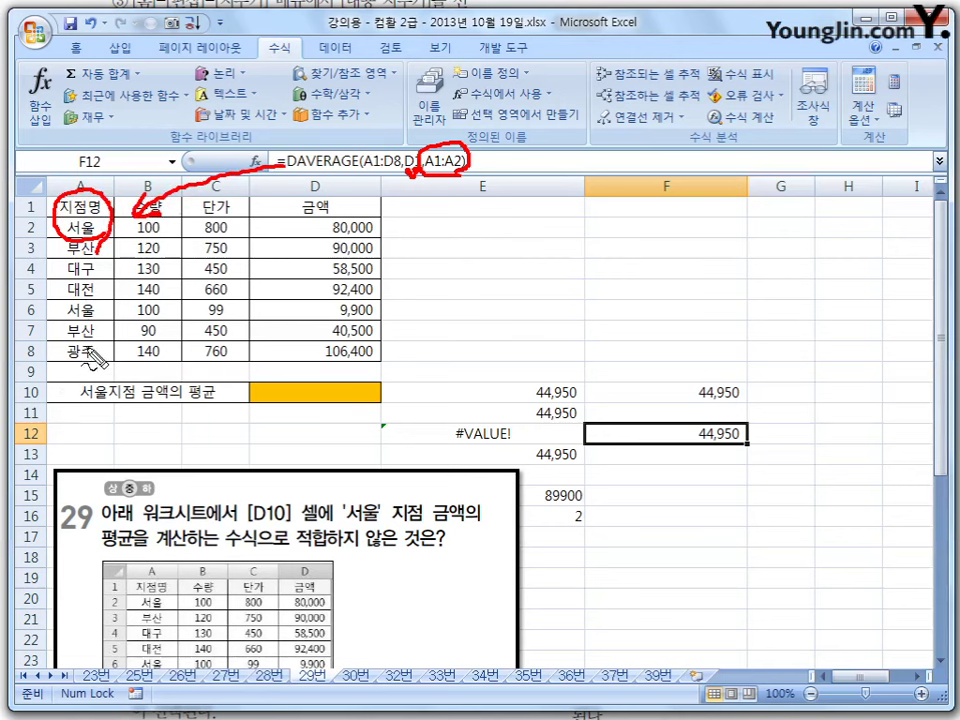
{"action": "key", "text": "Escape"}
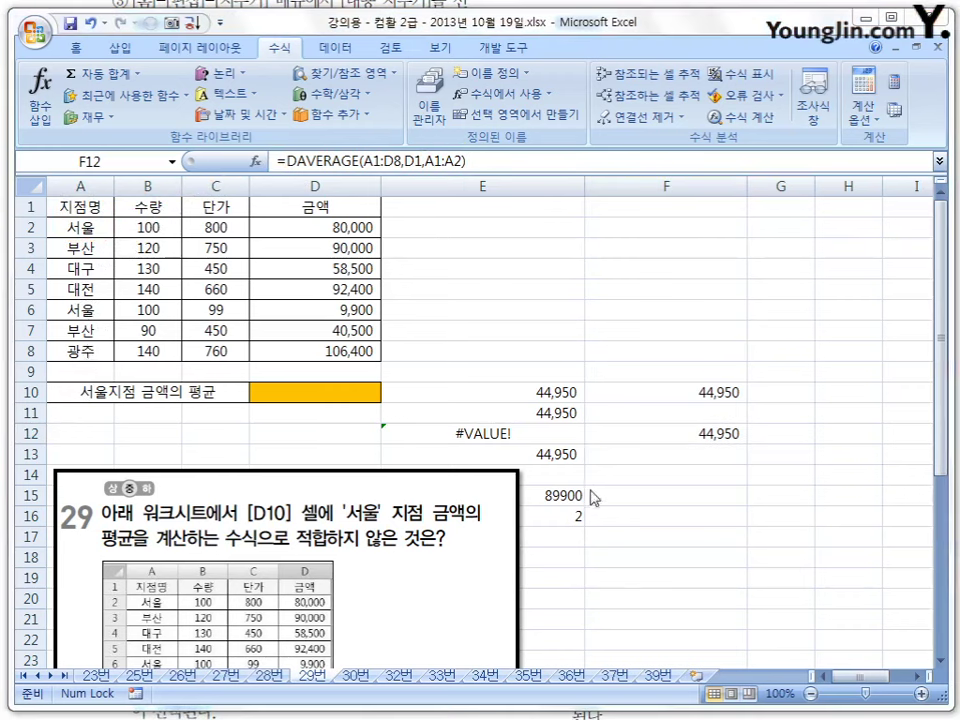
Select E13, underline SUMIF and its arguments, and mark the A2:A8 range, 서울 in A2, the column D amounts, and D2 and D6
{"action": "left_click", "coordinate": [565, 455]}
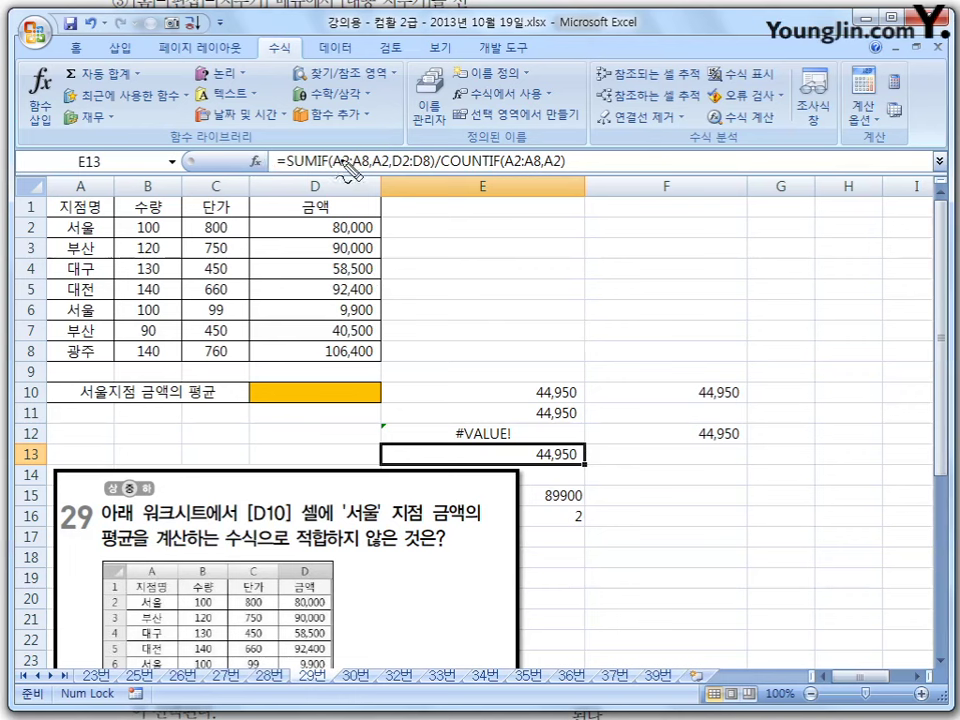
{"action": "left_click_drag", "start_coordinate": [340, 168], "coordinate": [362, 167]}
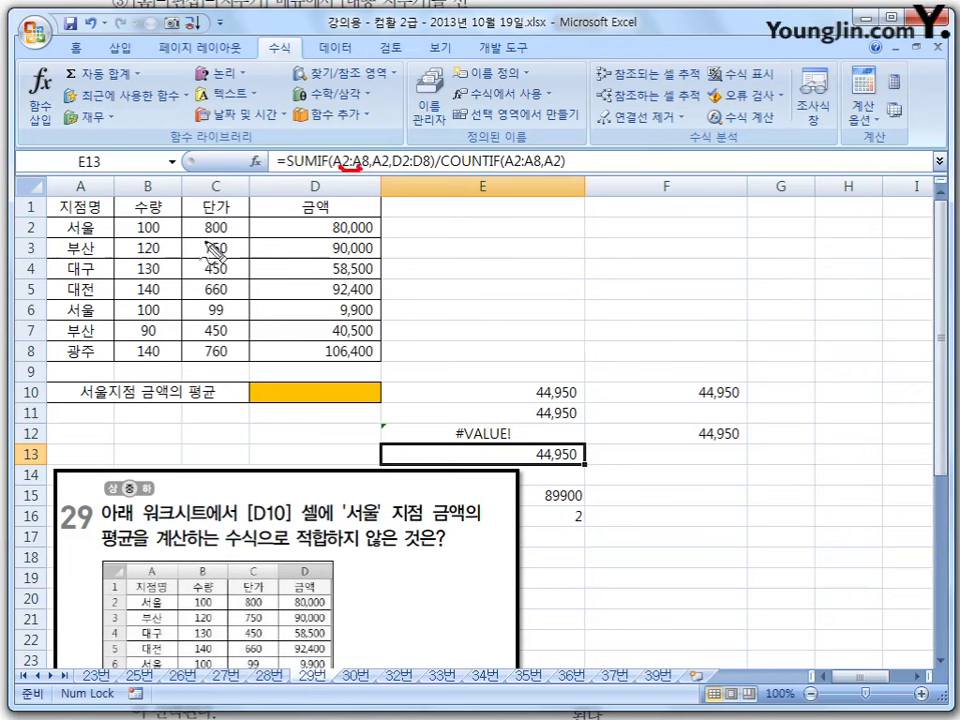
{"action": "mouse_move", "coordinate": [97, 228]}
{"action": "left_mouse_down"}
{"action": "mouse_move", "coordinate": [110, 250]}
{"action": "mouse_move", "coordinate": [100, 350]}
{"action": "left_mouse_up"}
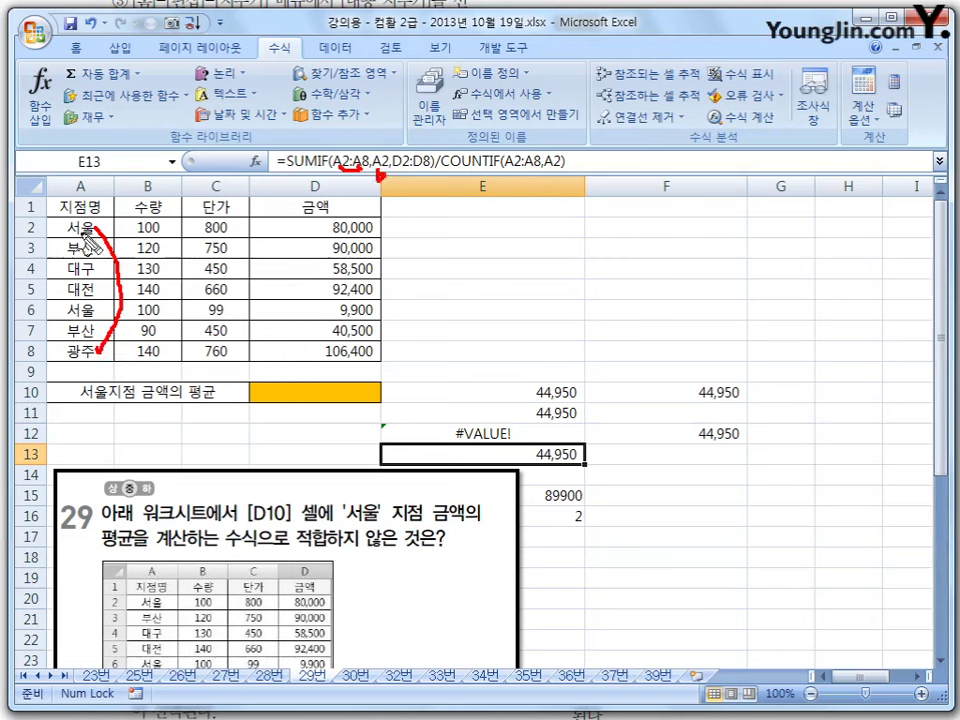
{"action": "mouse_move", "coordinate": [90, 220]}
{"action": "left_mouse_down"}
{"action": "mouse_move", "coordinate": [81, 240]}
{"action": "mouse_move", "coordinate": [95, 240]}
{"action": "left_mouse_up"}
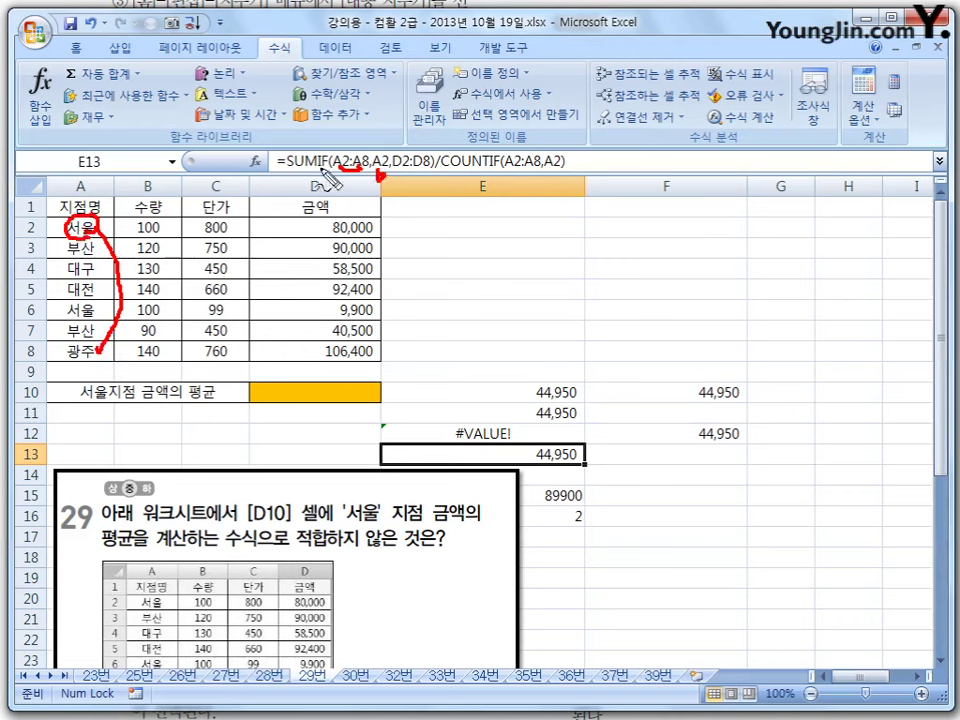
{"action": "left_click_drag", "start_coordinate": [288, 171], "coordinate": [312, 170]}
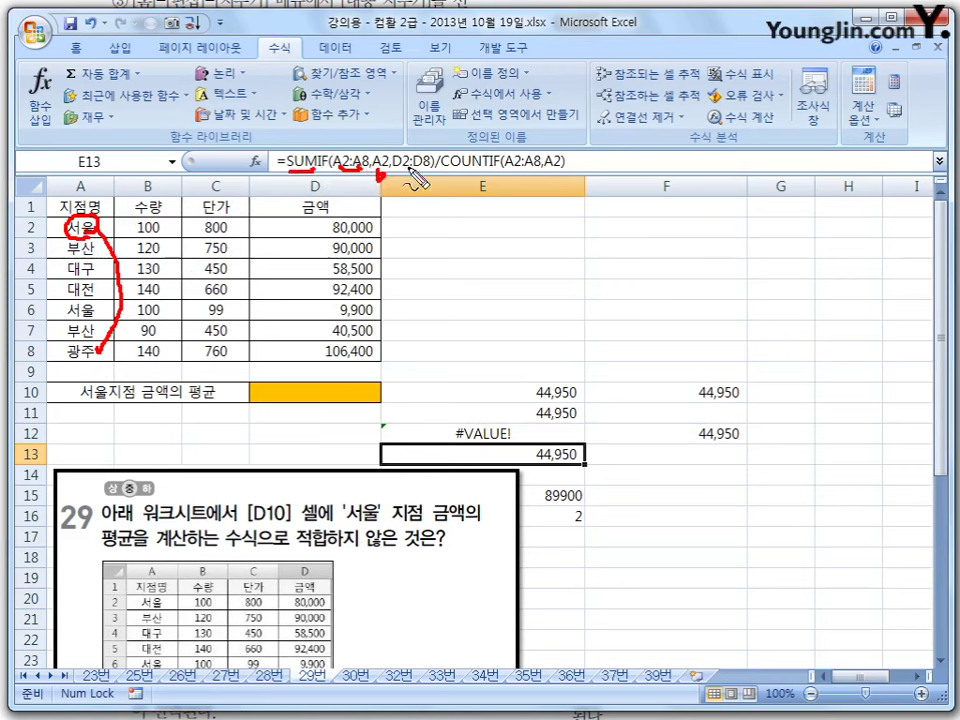
{"action": "mouse_move", "coordinate": [383, 222]}
{"action": "left_mouse_down"}
{"action": "mouse_move", "coordinate": [403, 231]}
{"action": "mouse_move", "coordinate": [406, 326]}
{"action": "mouse_move", "coordinate": [393, 335]}
{"action": "mouse_move", "coordinate": [330, 222]}
{"action": "mouse_move", "coordinate": [345, 238]}
{"action": "mouse_move", "coordinate": [366, 219]}
{"action": "left_mouse_up"}
{"action": "left_click_drag", "start_coordinate": [368, 302], "coordinate": [372, 318]}
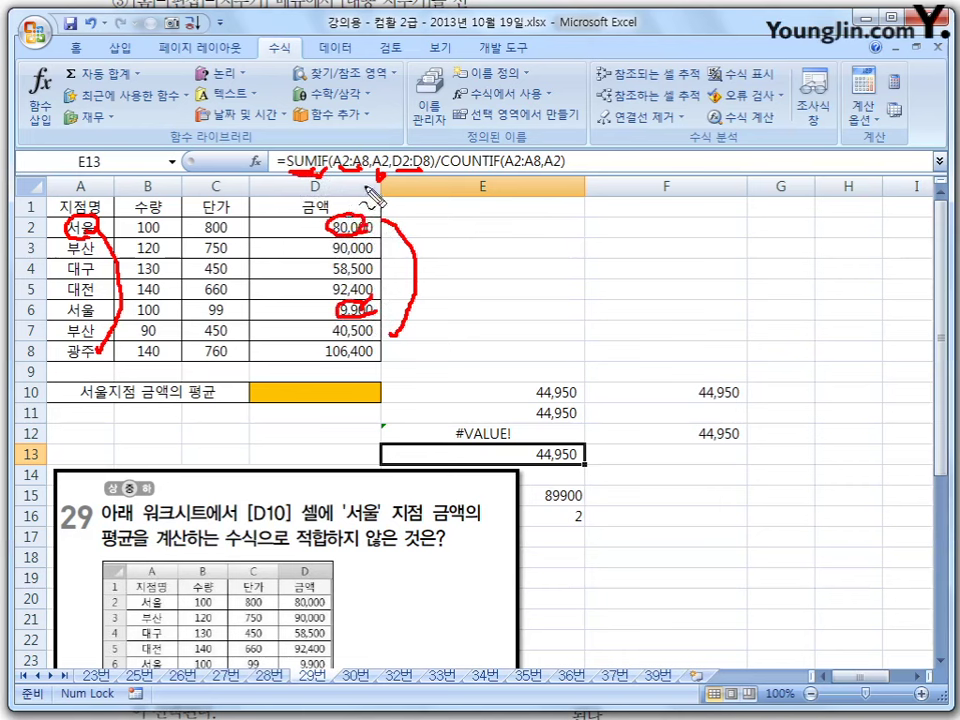
Mark the division and COUNTIF arguments, circle 서울 in A6, write 2 as the divisor, circle the E13 result, and clear the pen marks
{"action": "left_click_drag", "start_coordinate": [446, 125], "coordinate": [435, 185]}
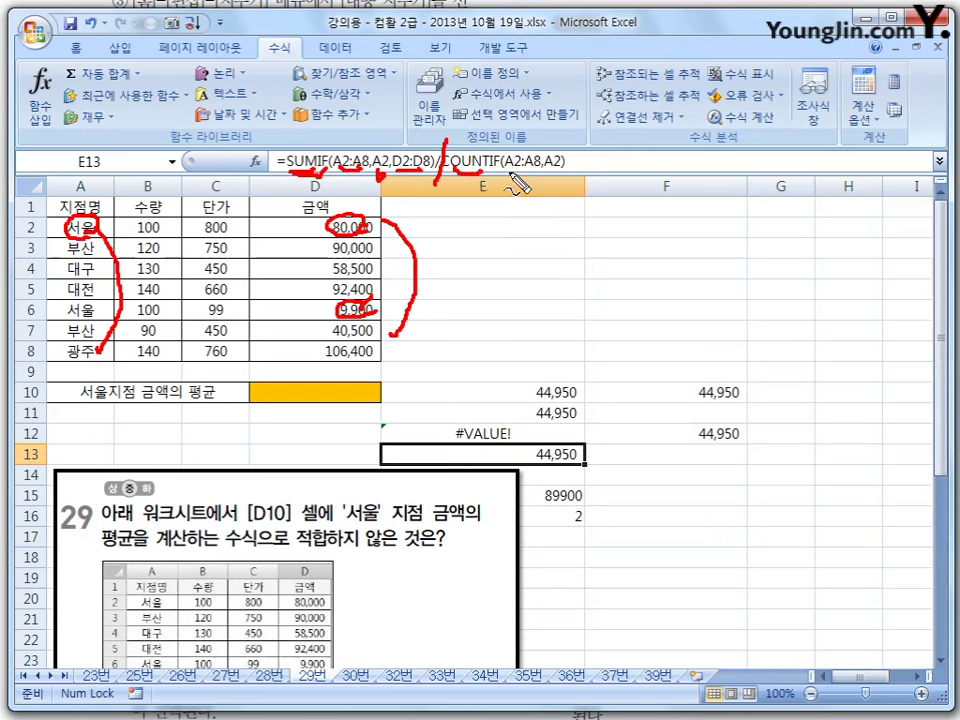
{"action": "left_click_drag", "start_coordinate": [508, 172], "coordinate": [532, 172]}
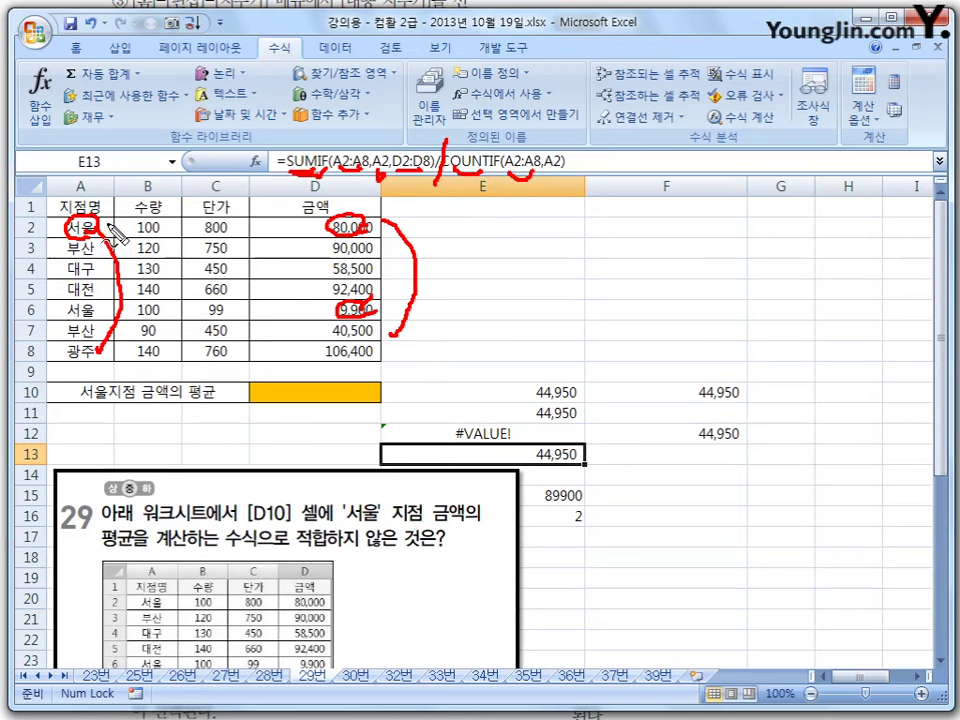
{"action": "left_click_drag", "start_coordinate": [552, 176], "coordinate": [566, 173]}
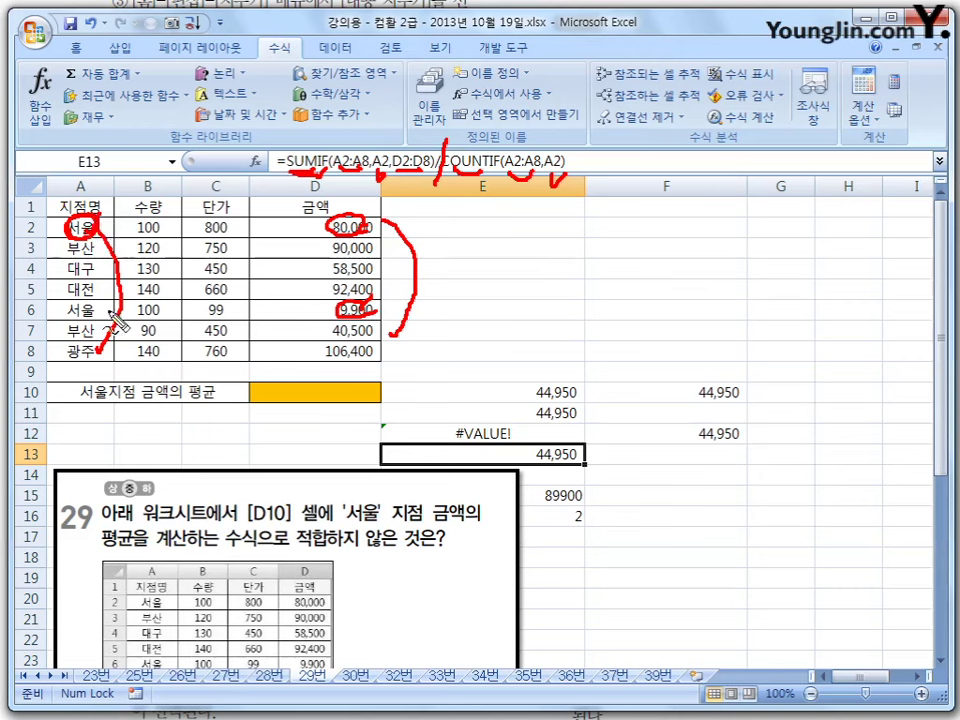
{"action": "mouse_move", "coordinate": [94, 313]}
{"action": "left_mouse_down"}
{"action": "mouse_move", "coordinate": [79, 311]}
{"action": "mouse_move", "coordinate": [100, 322]}
{"action": "left_mouse_up"}
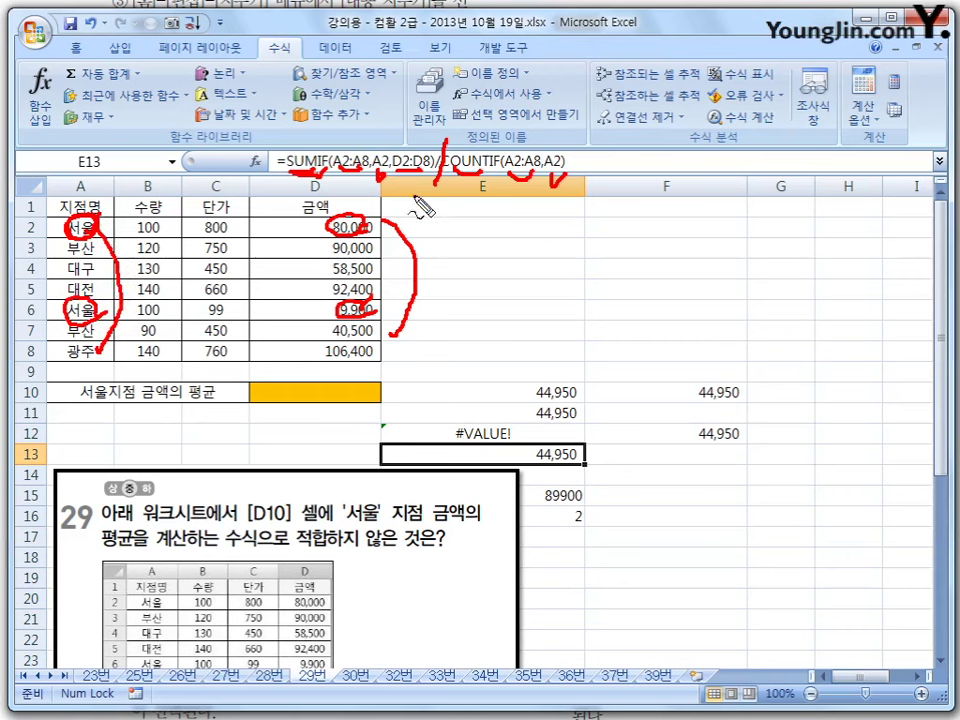
{"action": "mouse_move", "coordinate": [392, 185]}
{"action": "left_mouse_down"}
{"action": "mouse_move", "coordinate": [439, 210]}
{"action": "mouse_move", "coordinate": [488, 200]}
{"action": "left_mouse_up"}
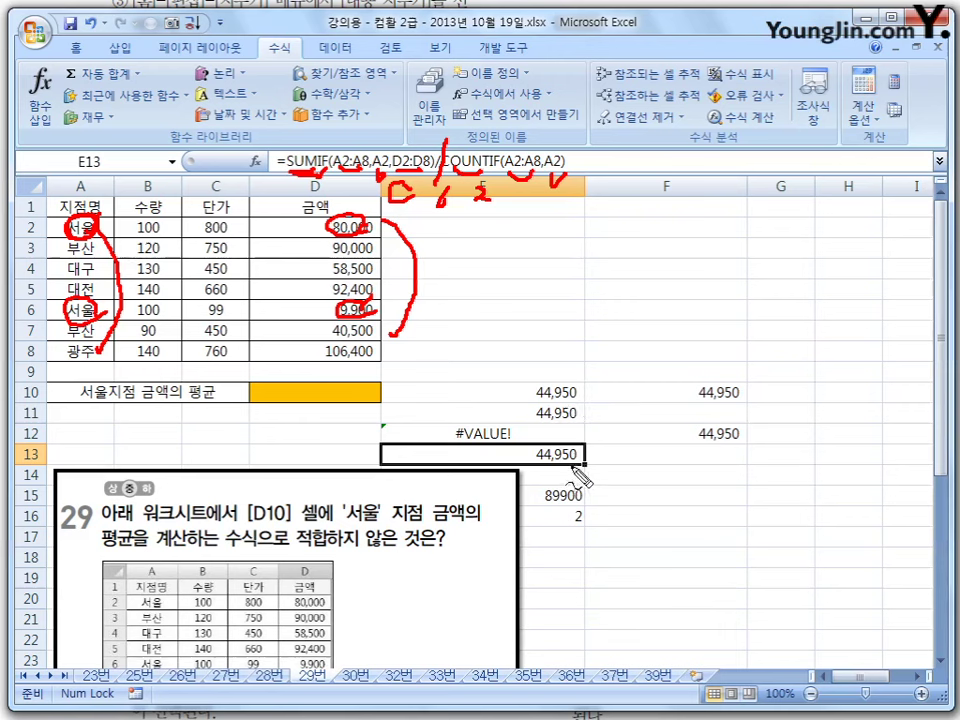
{"action": "mouse_move", "coordinate": [570, 442]}
{"action": "left_mouse_down"}
{"action": "mouse_move", "coordinate": [548, 455]}
{"action": "mouse_move", "coordinate": [583, 462]}
{"action": "mouse_move", "coordinate": [555, 425]}
{"action": "left_mouse_up"}
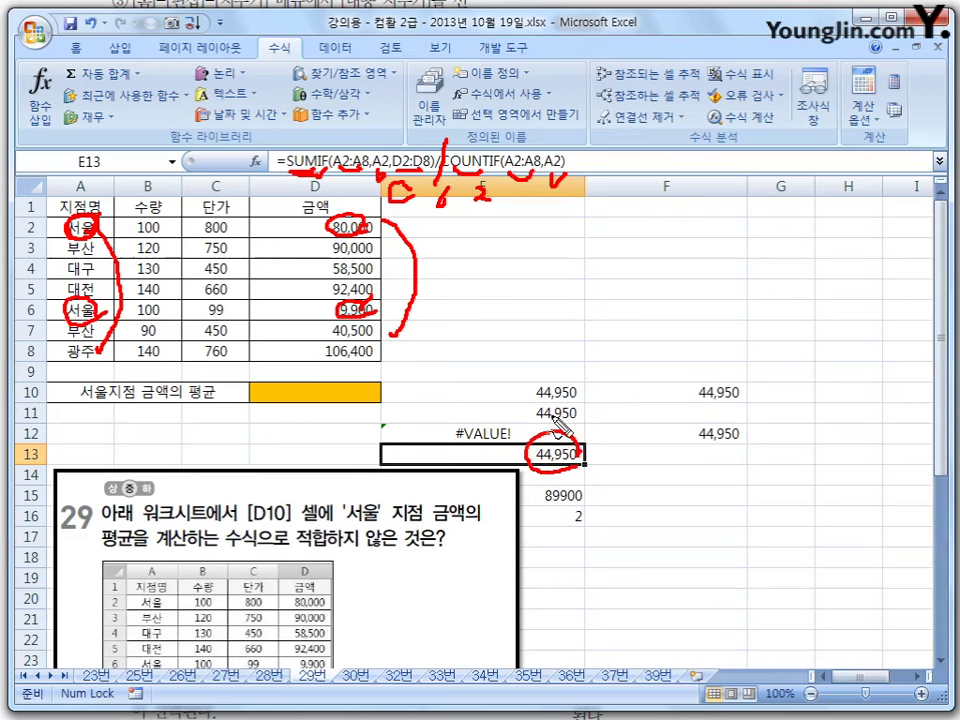
{"action": "key", "text": "Escape"}
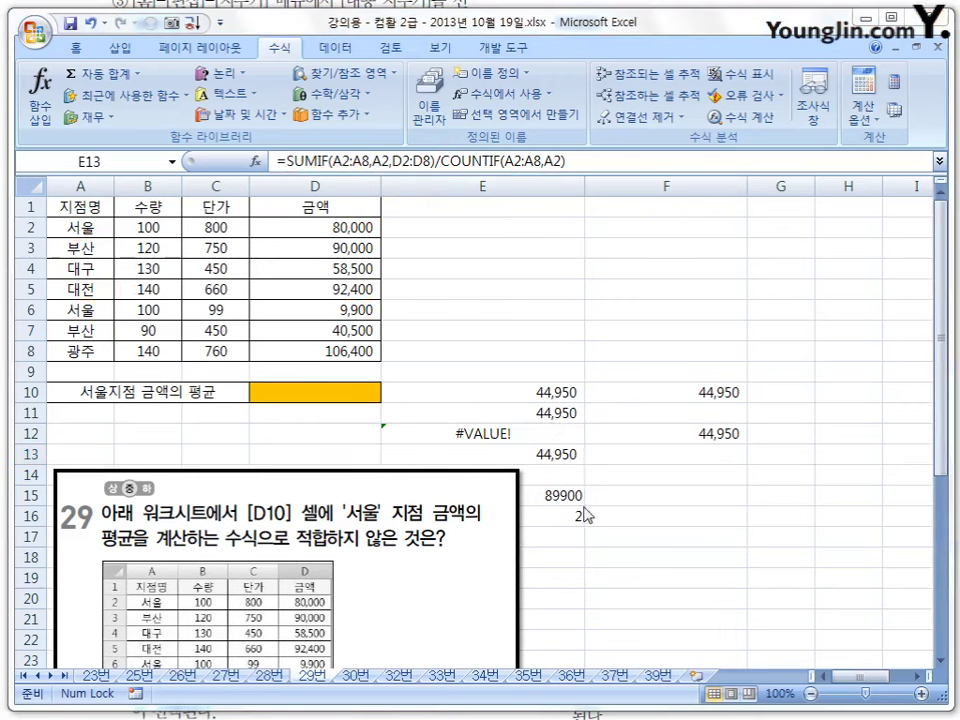
Inspect the range references of the E13 formula, and compare it with the separate SUMIF formula in E15 and COUNTIF formula in E16
{"action": "key", "text": "F2"}
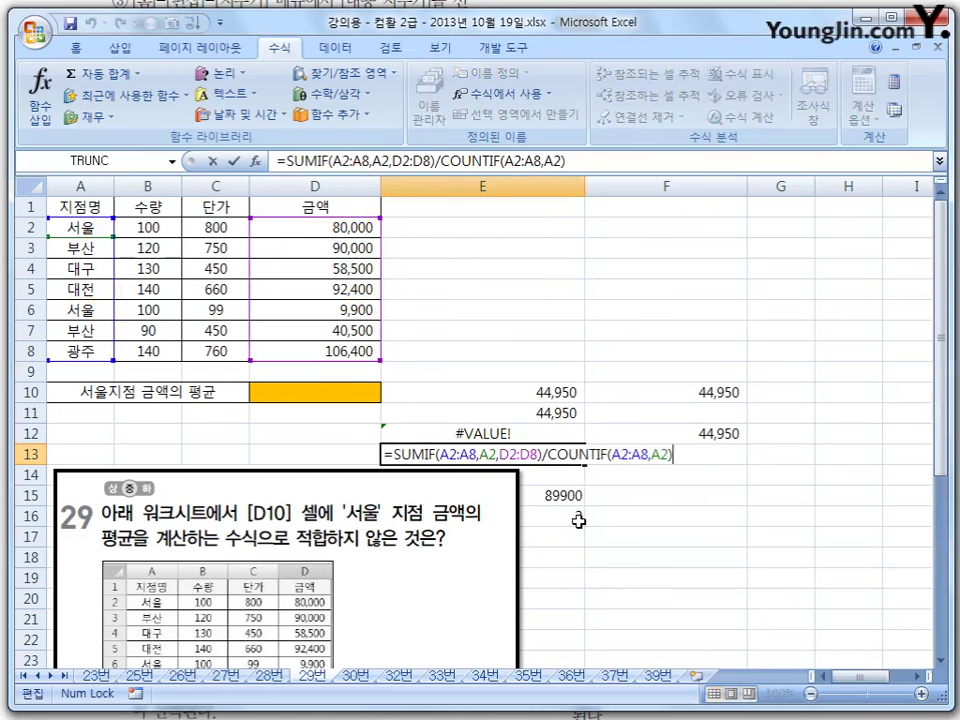
{"action": "key", "text": "Return"}
{"action": "left_click", "coordinate": [578, 497]}
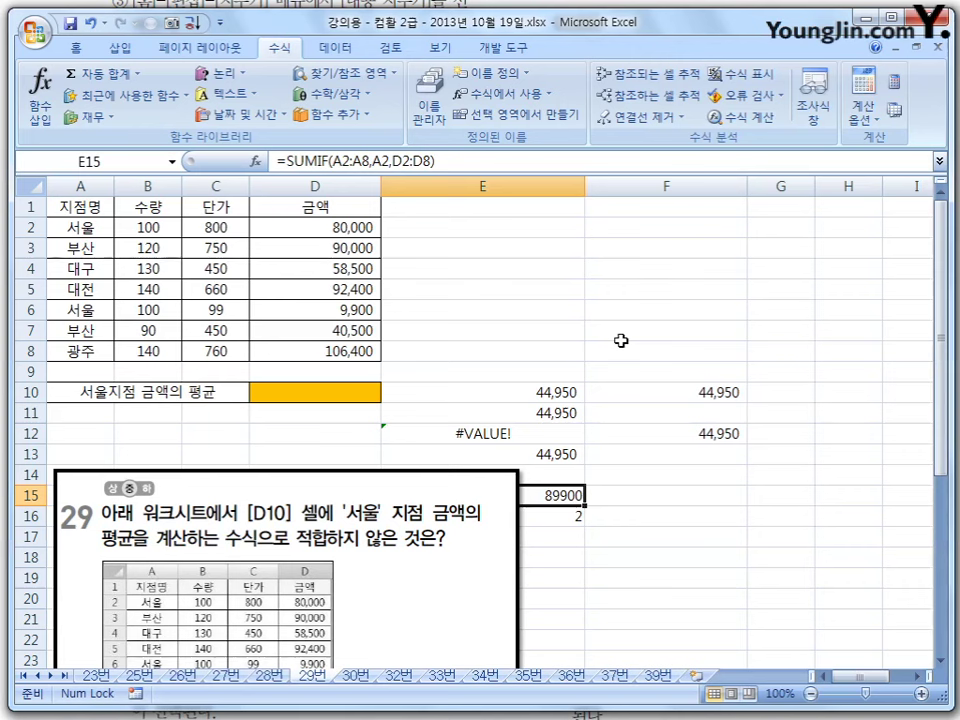
{"action": "left_click", "coordinate": [557, 516]}
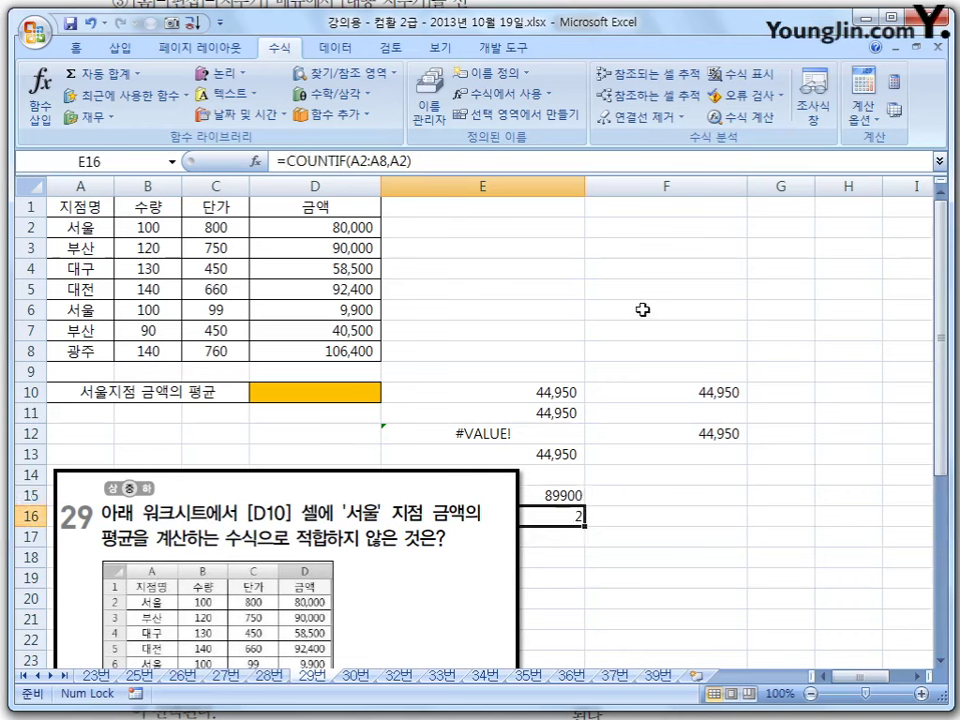
{"action": "left_click", "coordinate": [555, 492]}
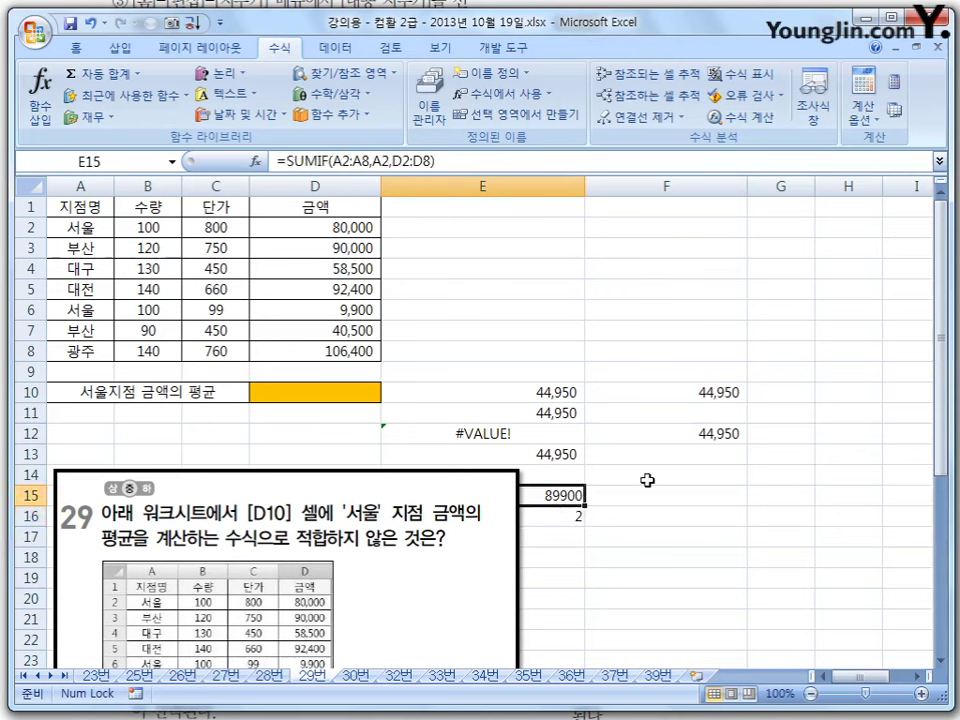
{"action": "left_click", "coordinate": [555, 515]}
{"action": "left_click", "coordinate": [575, 455]}
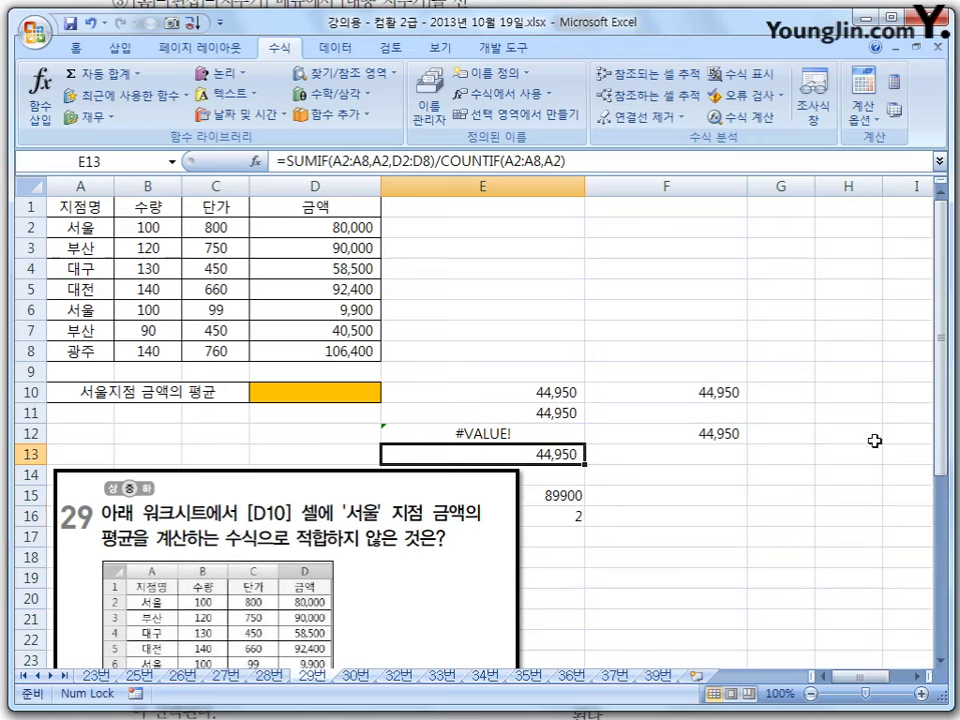
Circle option ③ of question 29, underline its A2 argument, write A1:A2 beside it, circle 지점명 and 서울 in the pictured table, and clear the marks
{"action": "left_click_drag", "start_coordinate": [940, 450], "coordinate": [940, 528]}
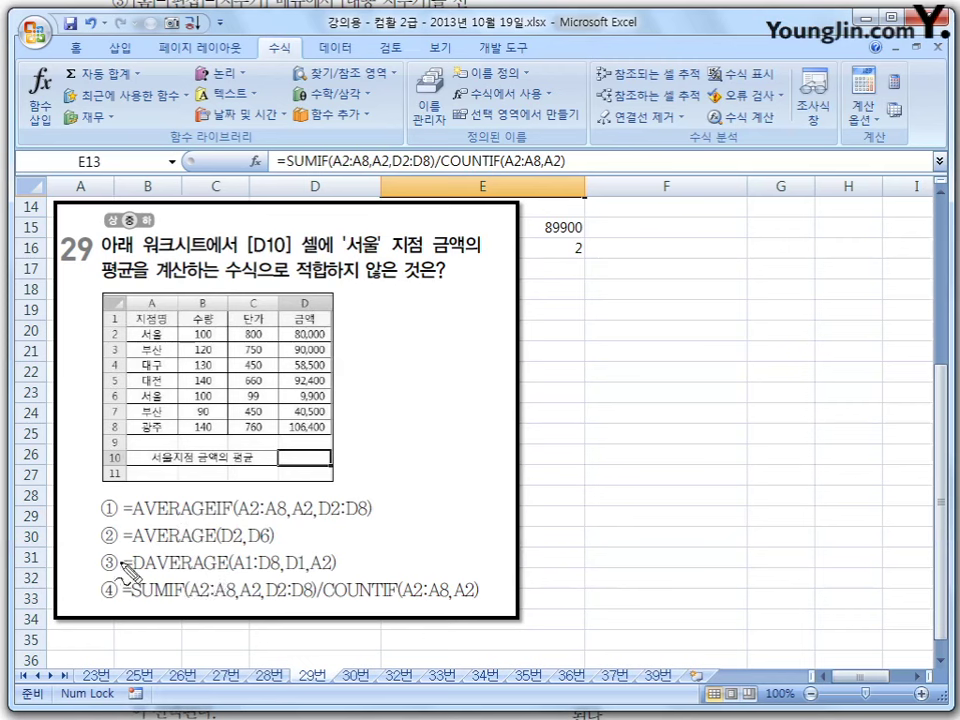
{"action": "mouse_move", "coordinate": [113, 565]}
{"action": "left_mouse_down"}
{"action": "mouse_move", "coordinate": [104, 556]}
{"action": "mouse_move", "coordinate": [110, 562]}
{"action": "left_mouse_up"}
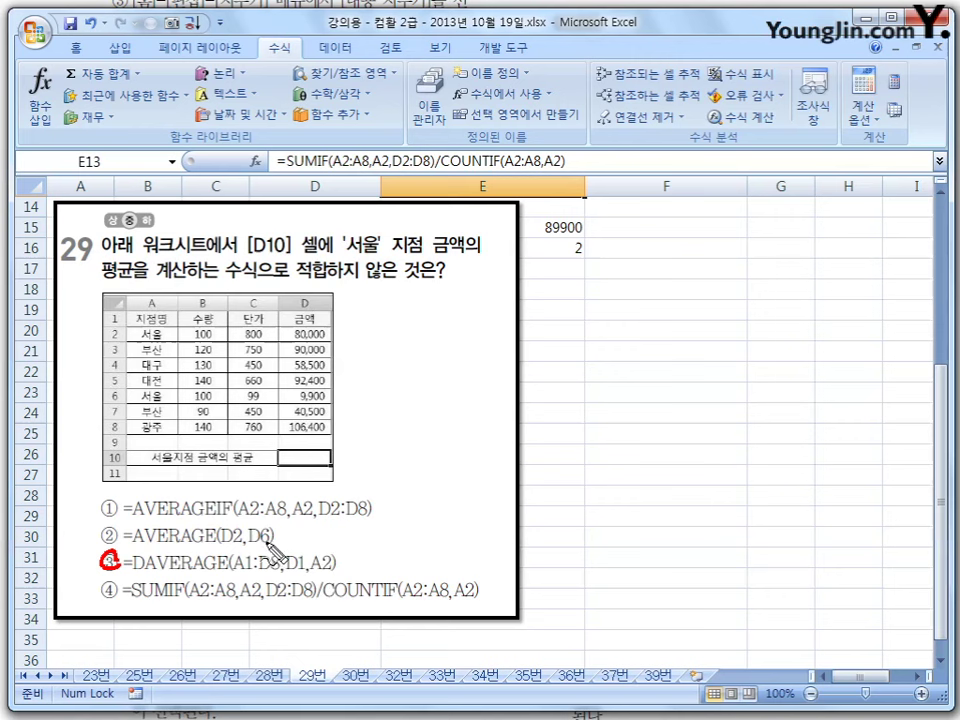
{"action": "left_click", "coordinate": [317, 570]}
{"action": "mouse_move", "coordinate": [312, 571]}
{"action": "left_mouse_down"}
{"action": "mouse_move", "coordinate": [336, 571]}
{"action": "mouse_move", "coordinate": [346, 524]}
{"action": "mouse_move", "coordinate": [372, 556]}
{"action": "mouse_move", "coordinate": [367, 528]}
{"action": "mouse_move", "coordinate": [360, 537]}
{"action": "mouse_move", "coordinate": [389, 530]}
{"action": "left_mouse_up"}
{"action": "left_click", "coordinate": [362, 530]}
{"action": "mouse_move", "coordinate": [398, 538]}
{"action": "left_mouse_down"}
{"action": "mouse_move", "coordinate": [405, 518]}
{"action": "mouse_move", "coordinate": [415, 537]}
{"action": "left_mouse_up"}
{"action": "mouse_move", "coordinate": [420, 519]}
{"action": "left_mouse_down"}
{"action": "mouse_move", "coordinate": [431, 517]}
{"action": "mouse_move", "coordinate": [430, 530]}
{"action": "left_mouse_up"}
{"action": "left_click", "coordinate": [380, 526]}
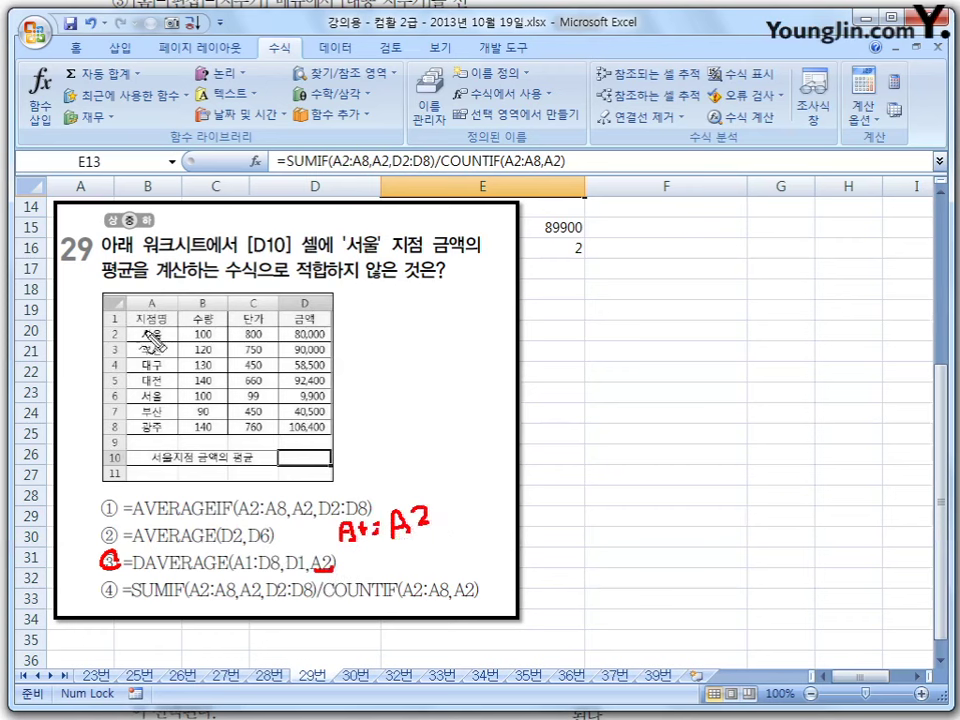
{"action": "mouse_move", "coordinate": [151, 339]}
{"action": "left_mouse_down"}
{"action": "mouse_move", "coordinate": [161, 337]}
{"action": "mouse_move", "coordinate": [133, 320]}
{"action": "mouse_move", "coordinate": [180, 318]}
{"action": "mouse_move", "coordinate": [168, 346]}
{"action": "left_mouse_up"}
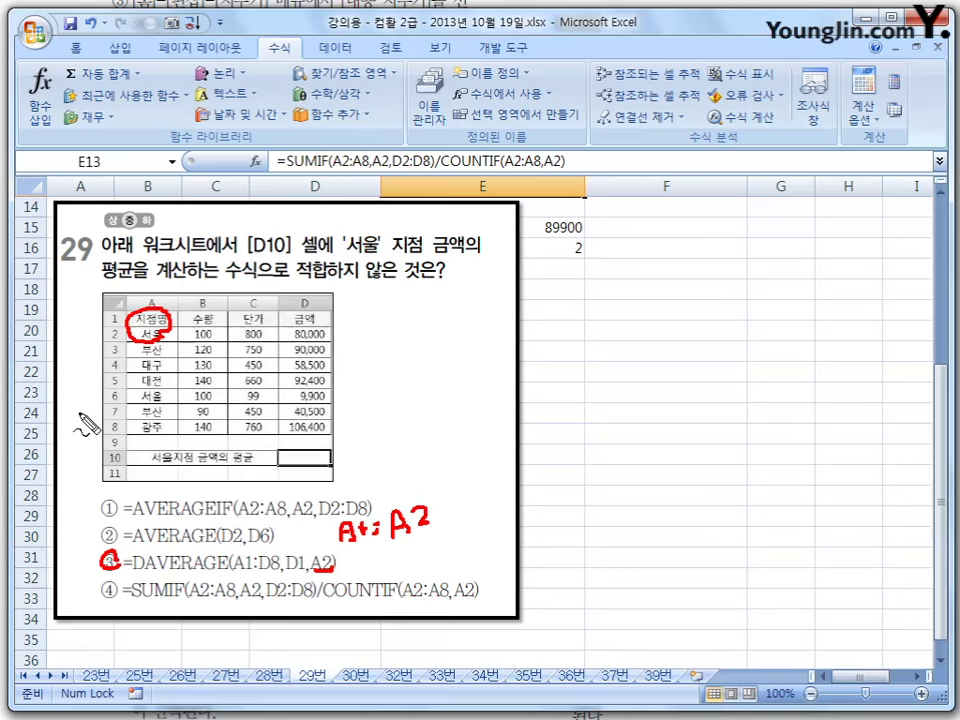
{"action": "key", "text": "Escape"}
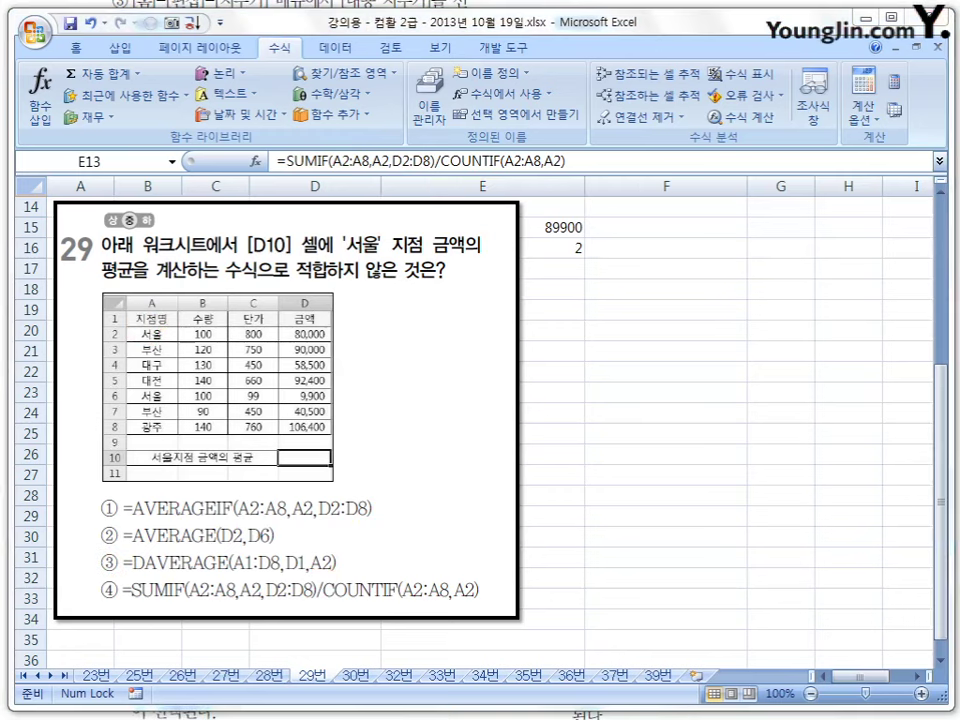
Switch to the exam document, circle 없다 in option ① of question 30, clear the mark, and return to Excel
{"action": "key", "text": "alt+Tab"}
{"action": "scroll", "coordinate": [783, 466], "scroll_direction": "down", "scroll_amount": 3}
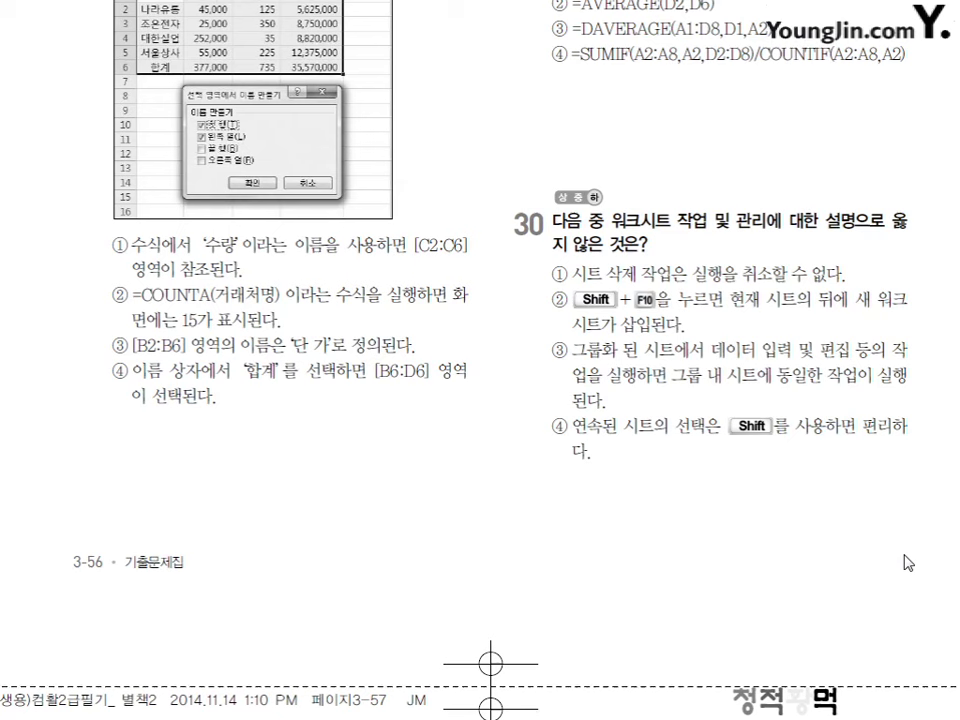
{"action": "key", "text": "ctrl+p"}
{"action": "mouse_move", "coordinate": [840, 280]}
{"action": "left_mouse_down"}
{"action": "mouse_move", "coordinate": [846, 262]}
{"action": "mouse_move", "coordinate": [818, 255]}
{"action": "mouse_move", "coordinate": [842, 280]}
{"action": "left_mouse_up"}
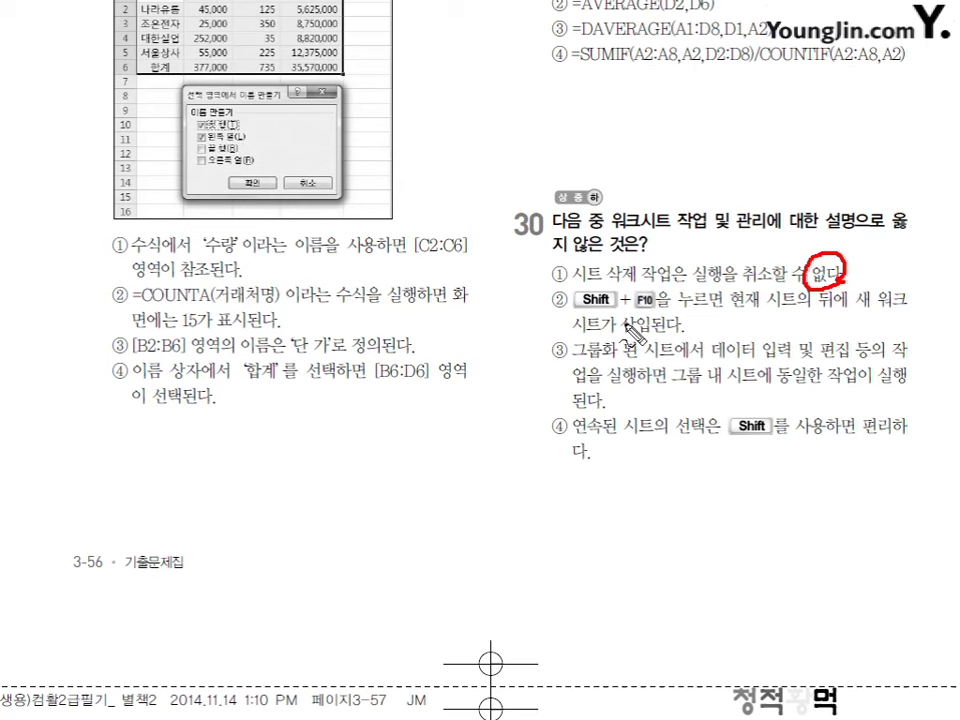
{"action": "key", "text": "Escape"}
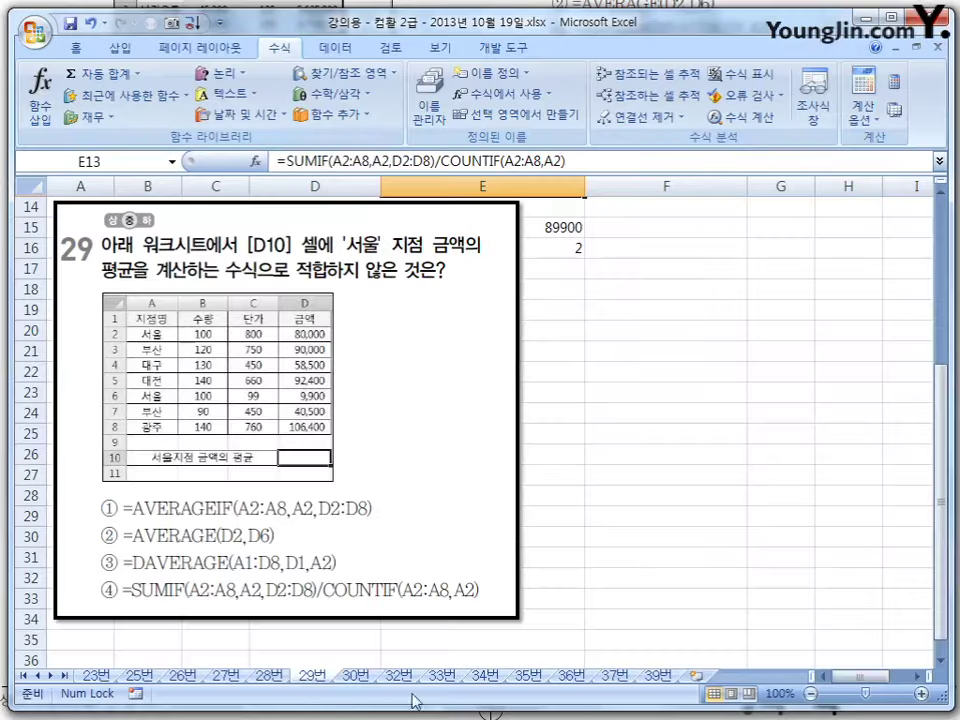
On the 30번 sheet, display the context menu for cell I6, dismiss it, and select I7
{"action": "left_click", "coordinate": [362, 679]}
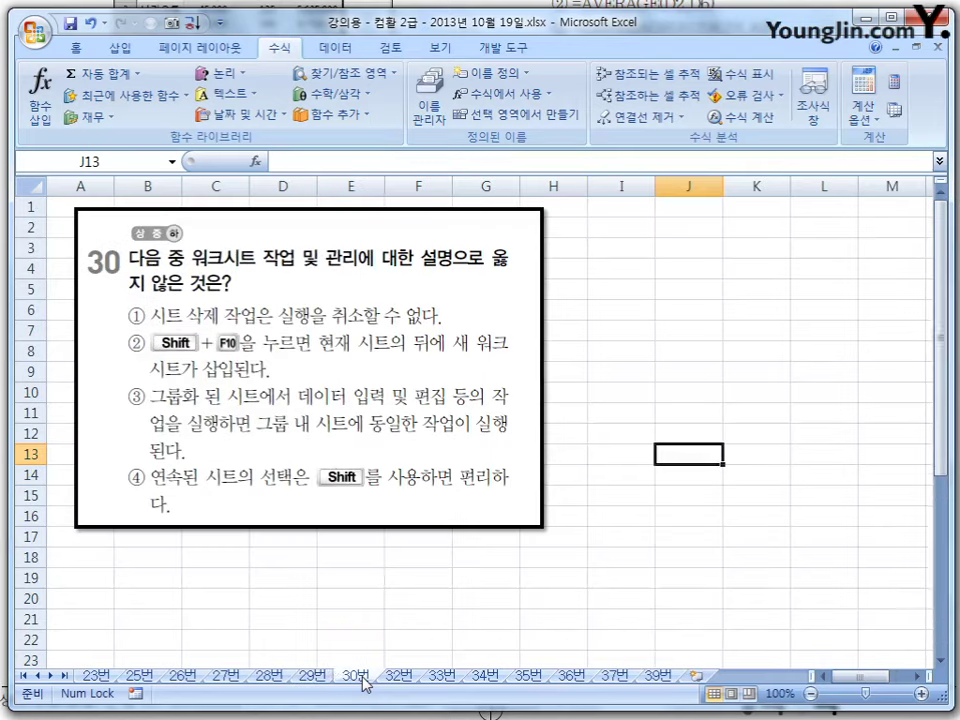
{"action": "left_click", "coordinate": [617, 308]}
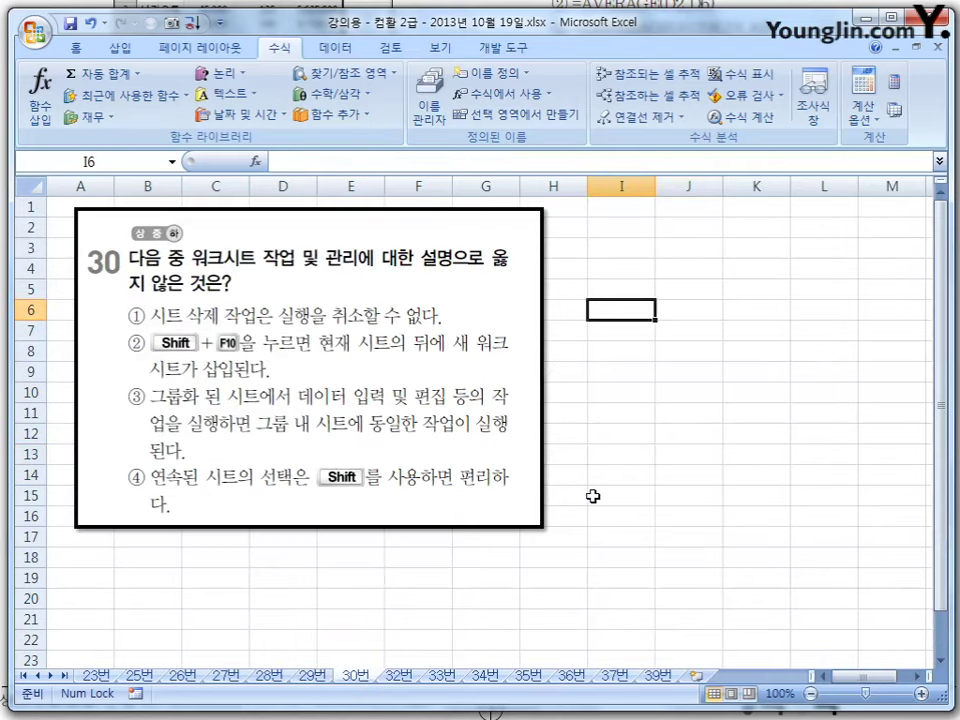
{"action": "key", "text": "shift+F10"}
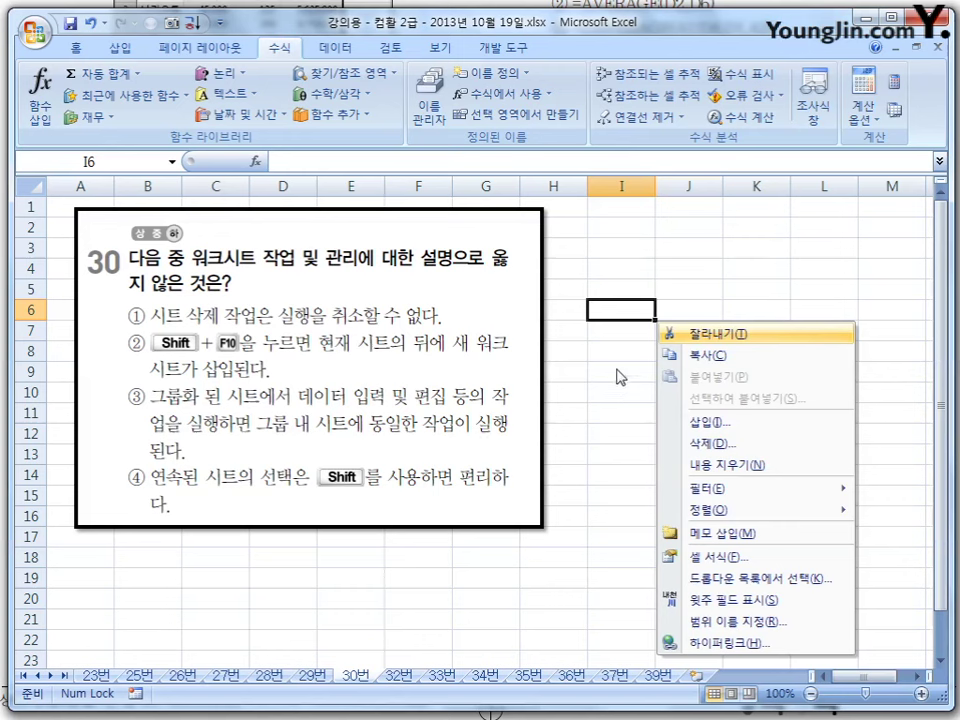
{"action": "key", "text": "Escape"}
{"action": "left_click", "coordinate": [628, 338]}
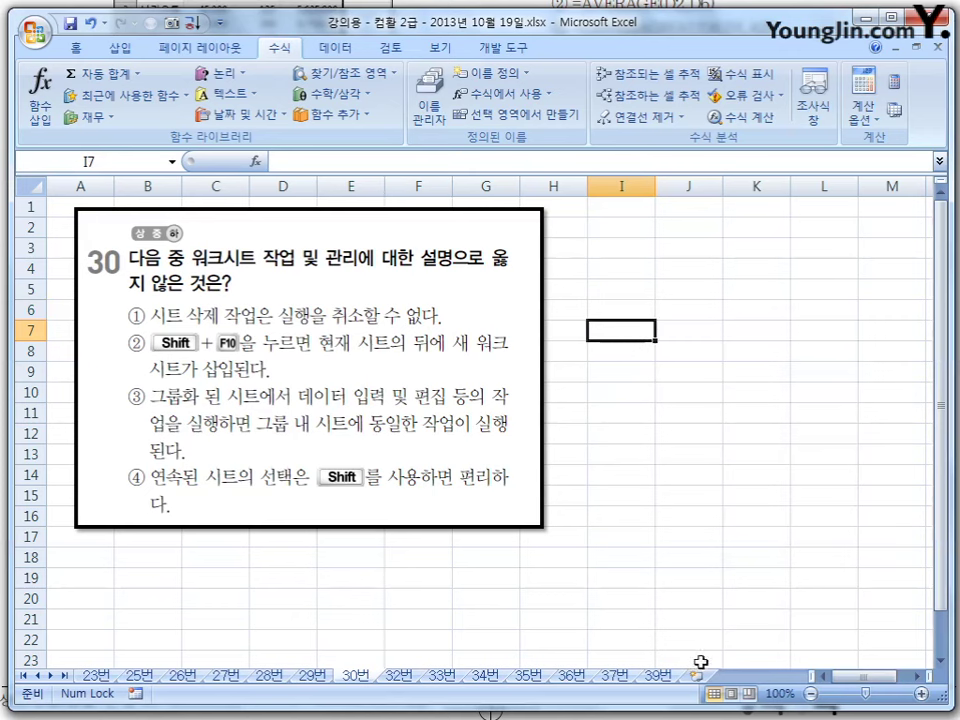
Insert two blank worksheets, one after the other, directly before the 39번 sheet
{"action": "left_click", "coordinate": [661, 678]}
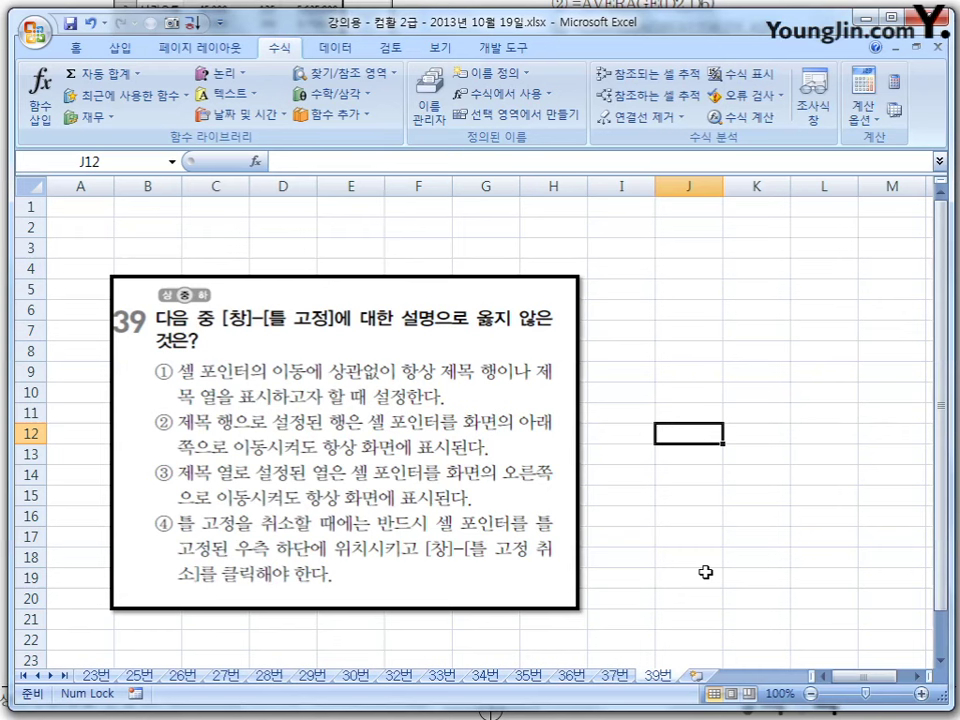
{"action": "key", "text": "shift+F11"}
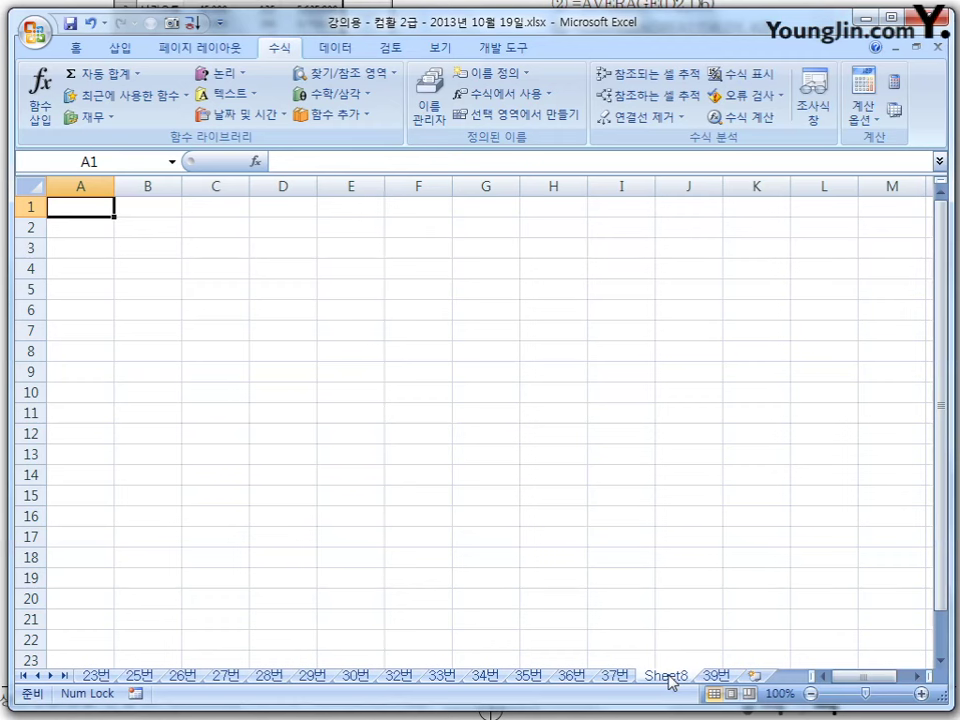
{"action": "left_click", "coordinate": [718, 676]}
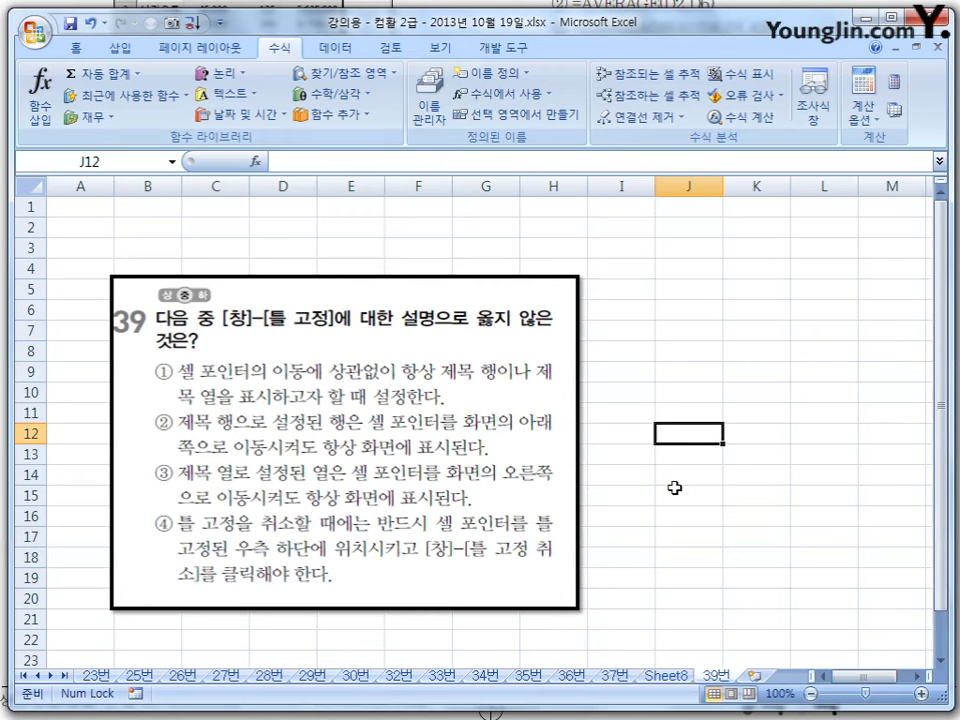
{"action": "key", "text": "shift+F11"}
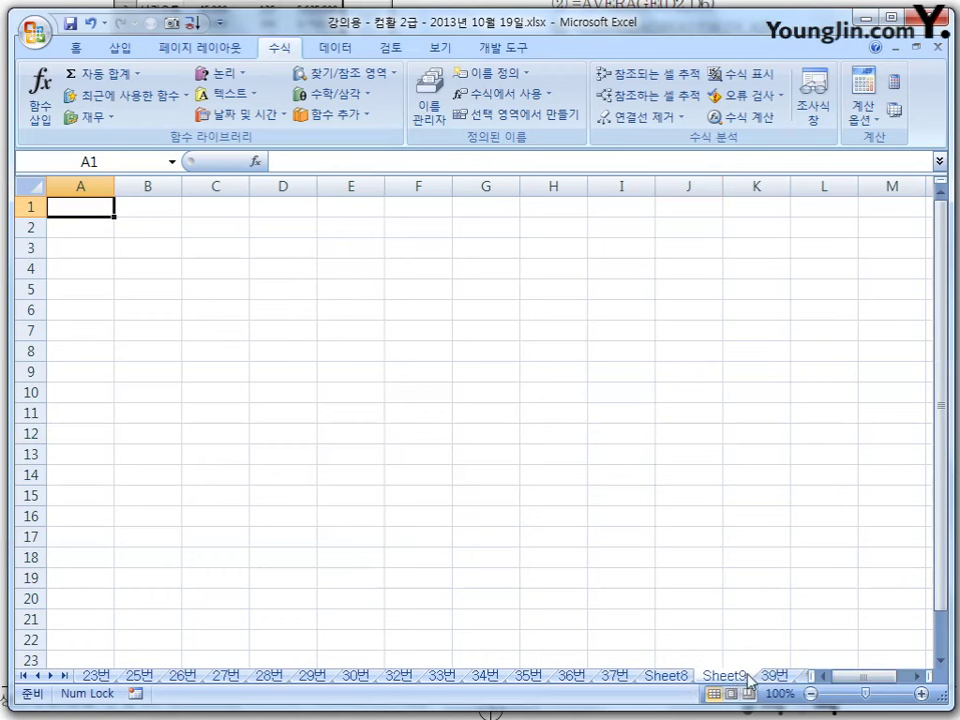
Add two blank worksheets at the end of the workbook, leaving the last one's default name, and select K21 there
{"action": "left_click", "coordinate": [52, 676]}
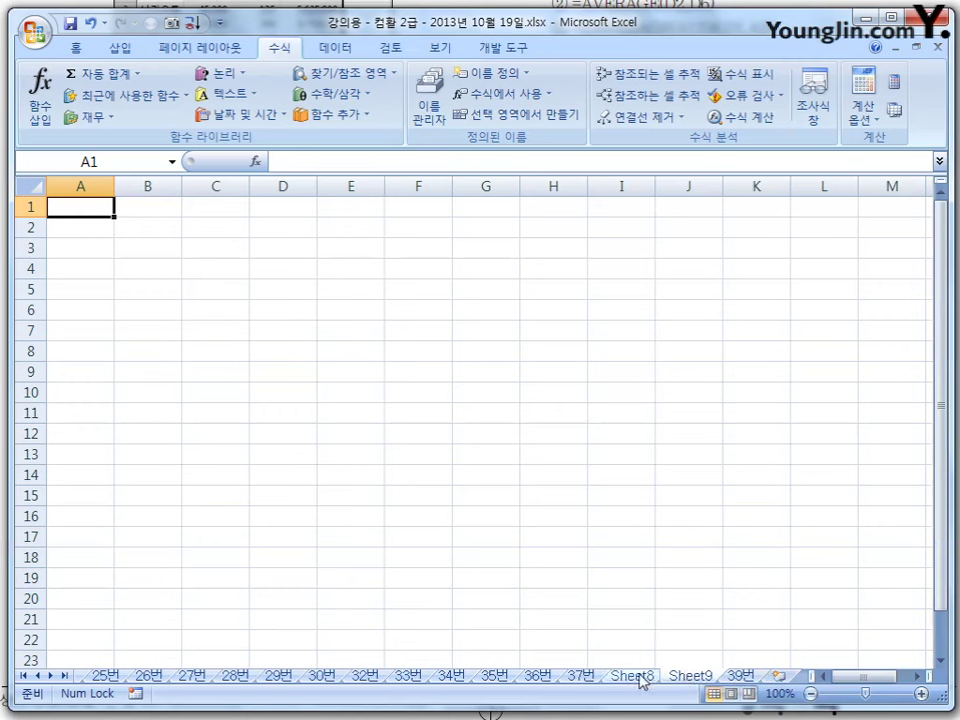
{"action": "left_click", "coordinate": [778, 677]}
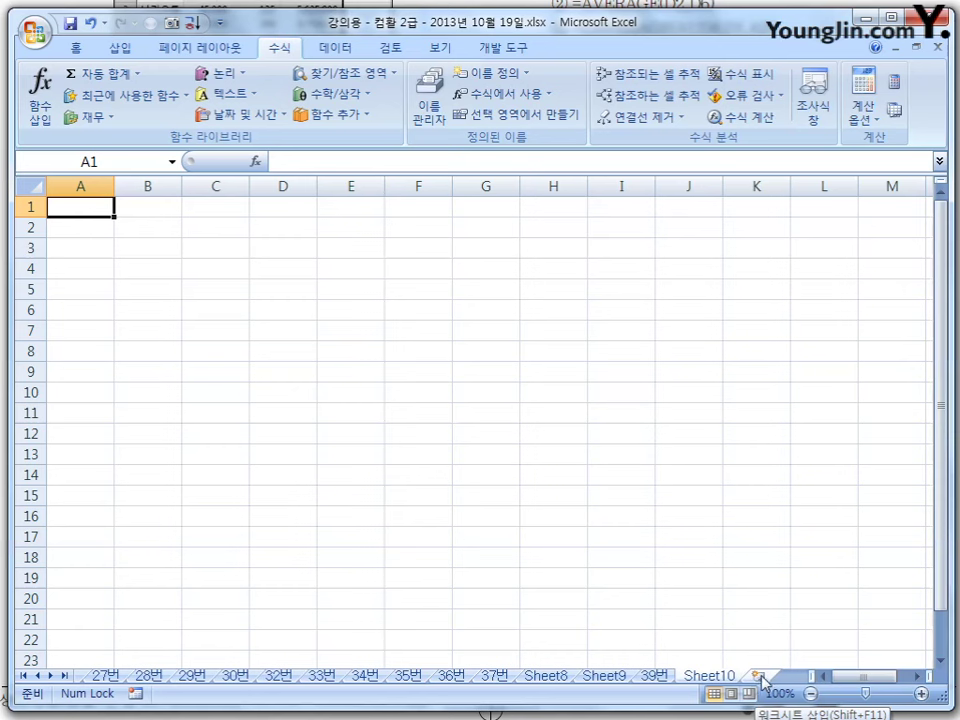
{"action": "left_click", "coordinate": [762, 683]}
{"action": "double_click", "coordinate": [737, 677]}
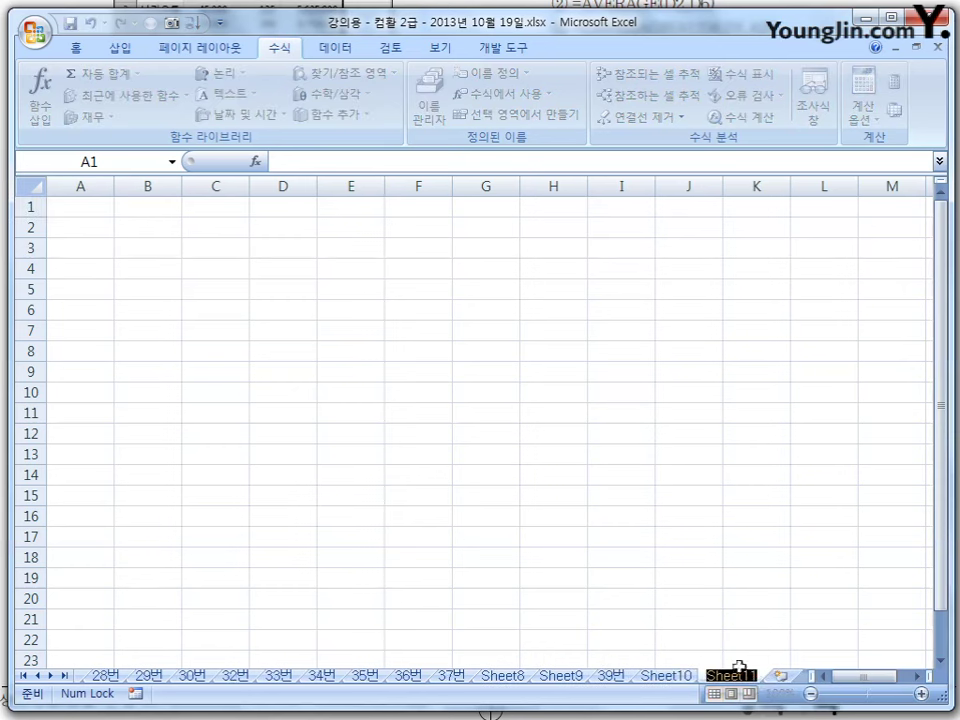
{"action": "left_click", "coordinate": [746, 621]}
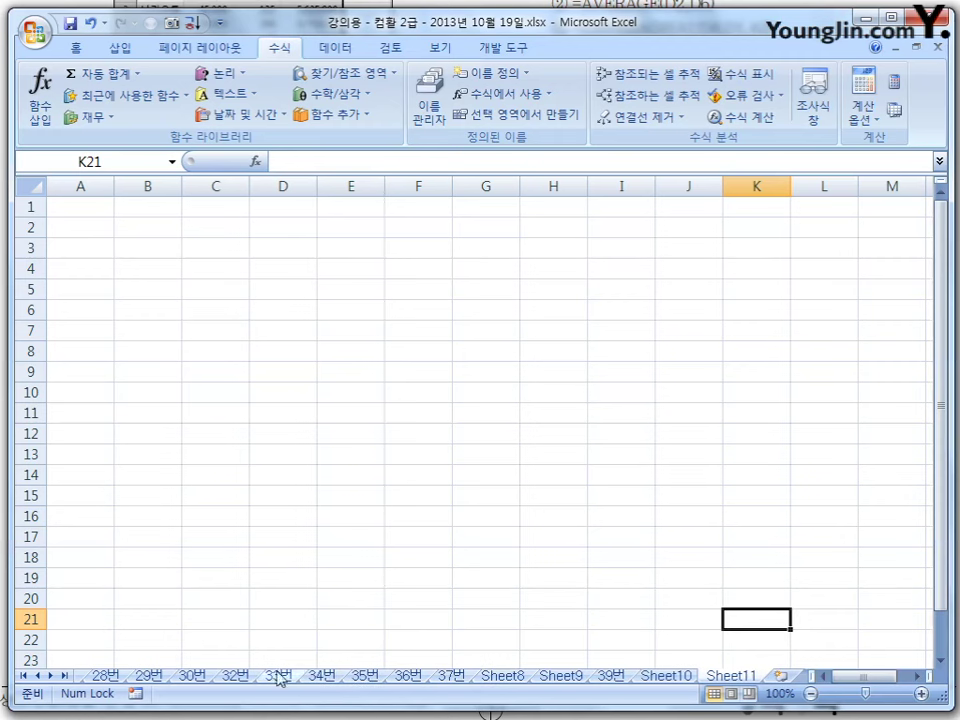
On the 30번 sheet, circle option ②, 그룹화 and Shift, draw a star above Shift, write ctrl beside it, and clear the marks
{"action": "left_click", "coordinate": [193, 677]}
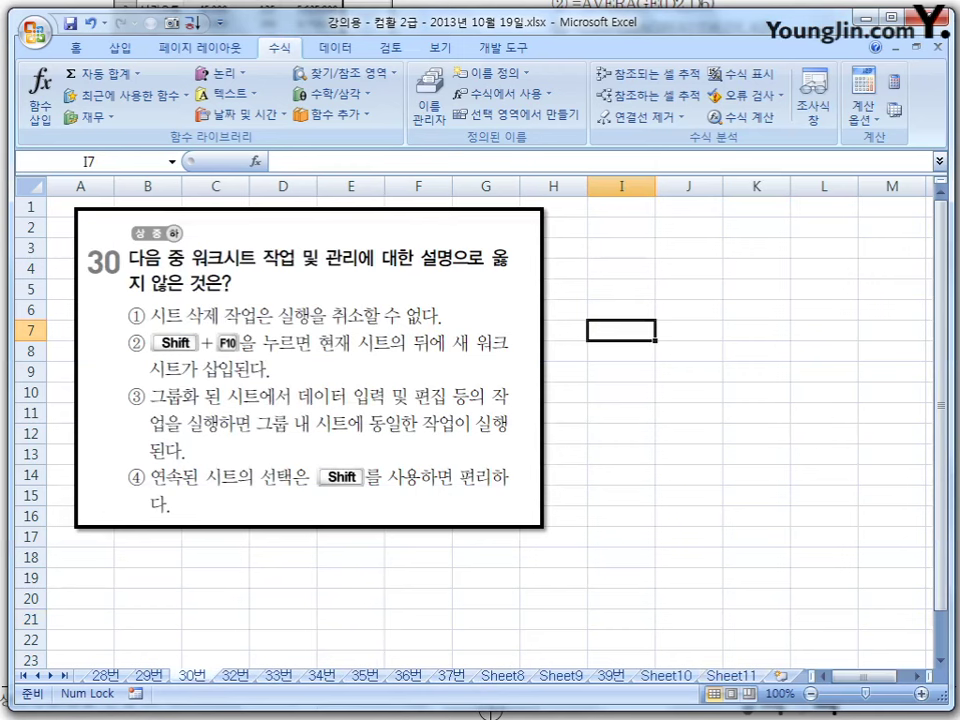
{"action": "left_click_drag", "start_coordinate": [147, 353], "coordinate": [138, 343]}
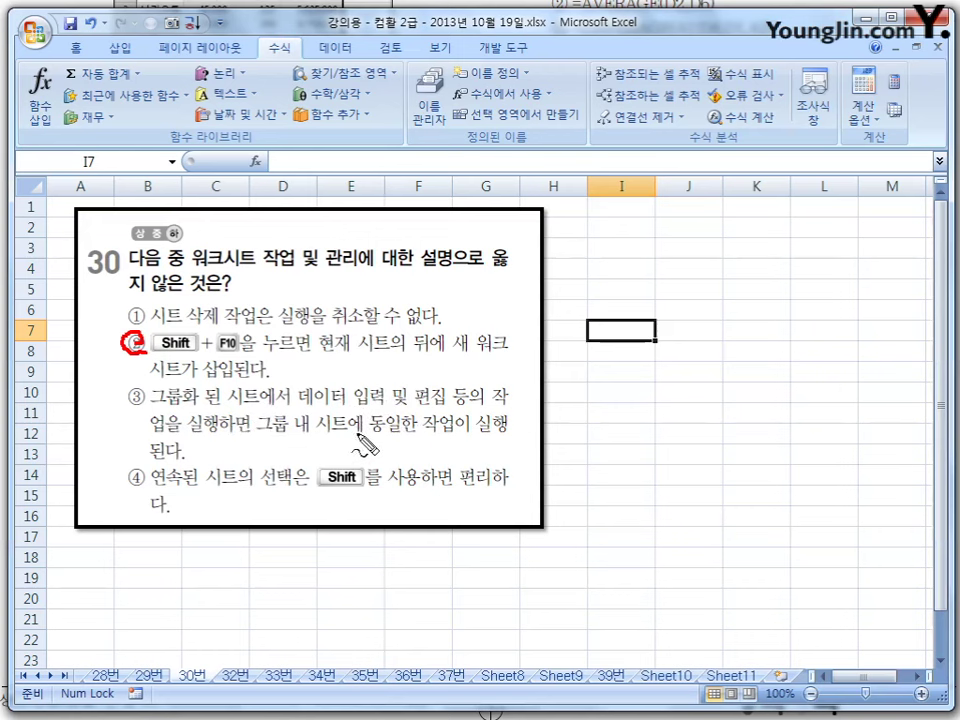
{"action": "mouse_move", "coordinate": [200, 413]}
{"action": "left_mouse_down"}
{"action": "mouse_move", "coordinate": [152, 405]}
{"action": "mouse_move", "coordinate": [162, 385]}
{"action": "mouse_move", "coordinate": [196, 402]}
{"action": "left_mouse_up"}
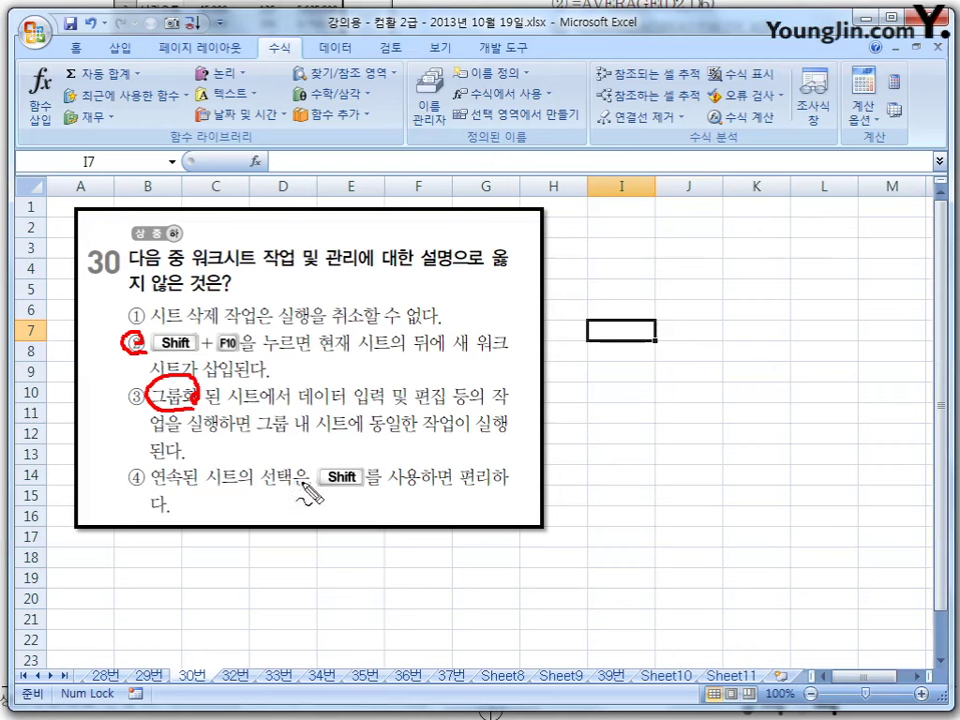
{"action": "mouse_move", "coordinate": [354, 489]}
{"action": "left_mouse_down"}
{"action": "mouse_move", "coordinate": [323, 494]}
{"action": "mouse_move", "coordinate": [358, 468]}
{"action": "left_mouse_up"}
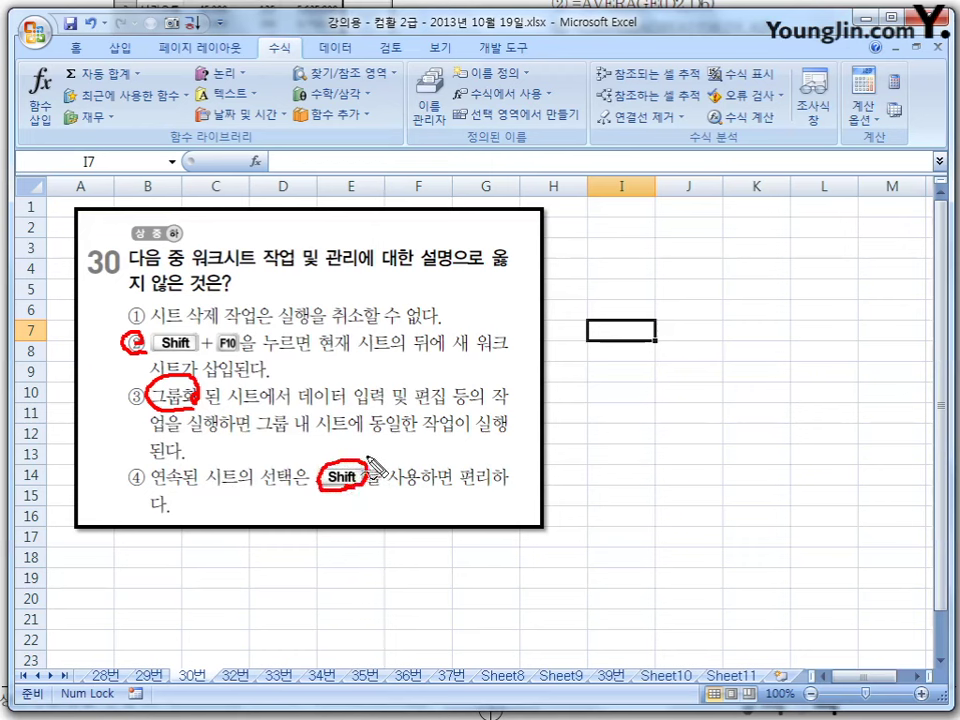
{"action": "mouse_move", "coordinate": [370, 460]}
{"action": "left_mouse_down"}
{"action": "mouse_move", "coordinate": [372, 430]}
{"action": "mouse_move", "coordinate": [382, 440]}
{"action": "mouse_move", "coordinate": [372, 456]}
{"action": "left_mouse_up"}
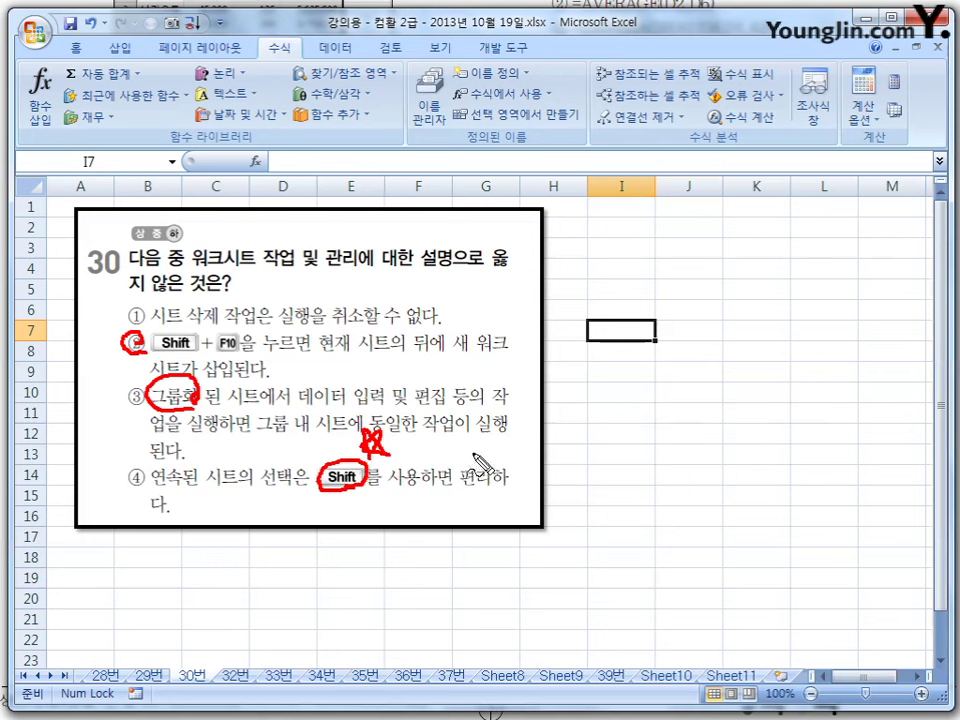
{"action": "mouse_move", "coordinate": [479, 457]}
{"action": "left_mouse_down"}
{"action": "mouse_move", "coordinate": [468, 471]}
{"action": "mouse_move", "coordinate": [522, 470]}
{"action": "left_mouse_up"}
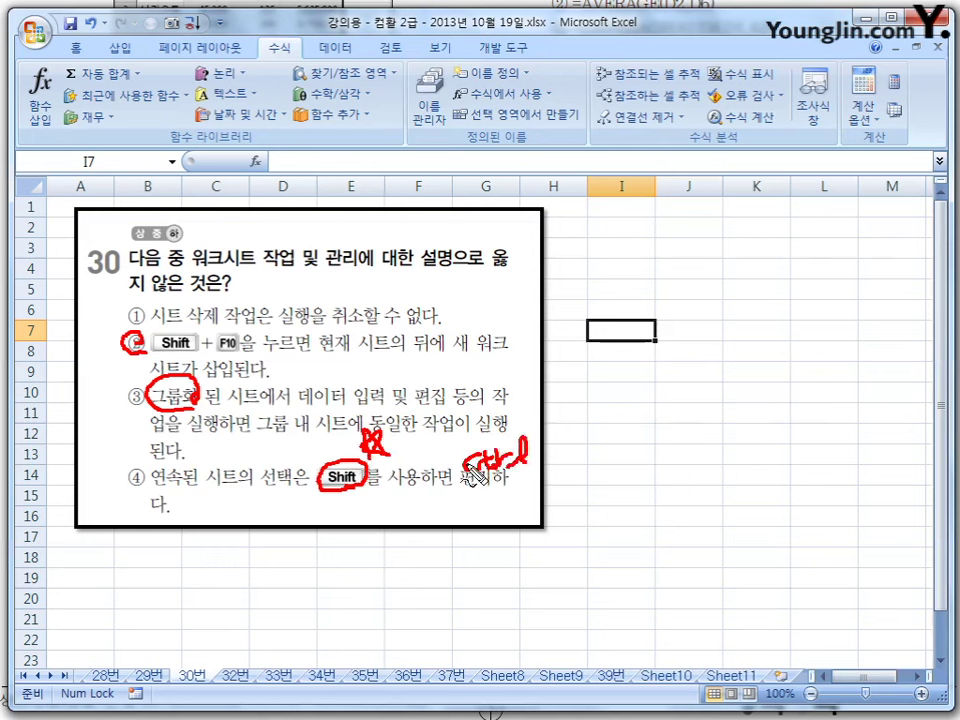
{"action": "key", "text": "Escape"}
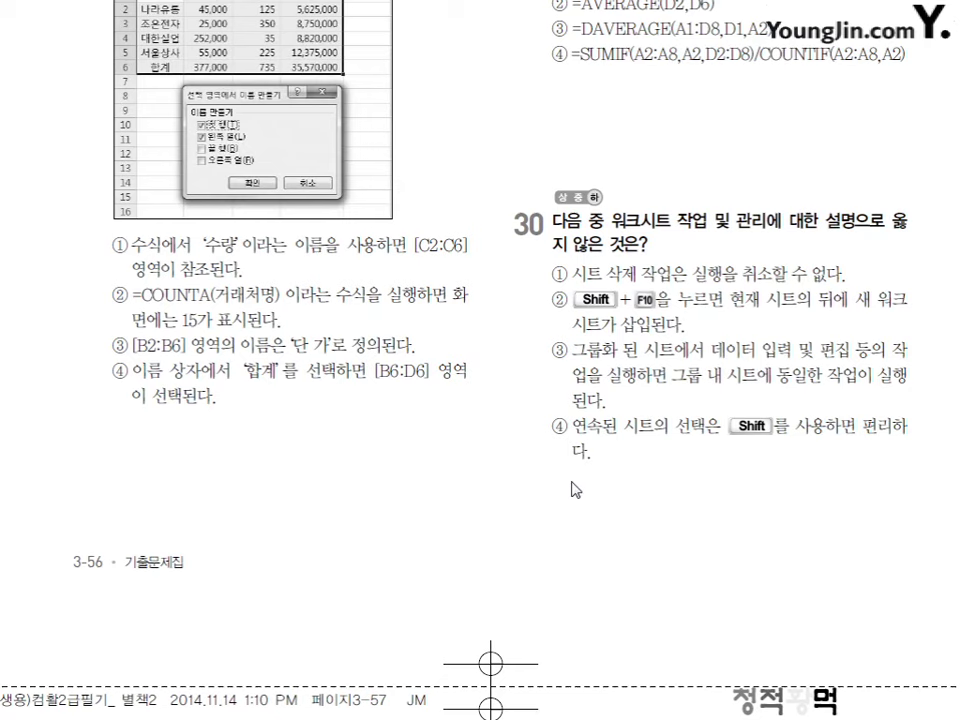
Go to the exam document page starting with question 31 and turn on the annotation pen
{"action": "scroll", "coordinate": [612, 404], "scroll_direction": "down", "scroll_amount": 3}
{"action": "scroll", "coordinate": [612, 404], "scroll_direction": "down", "scroll_amount": 10}
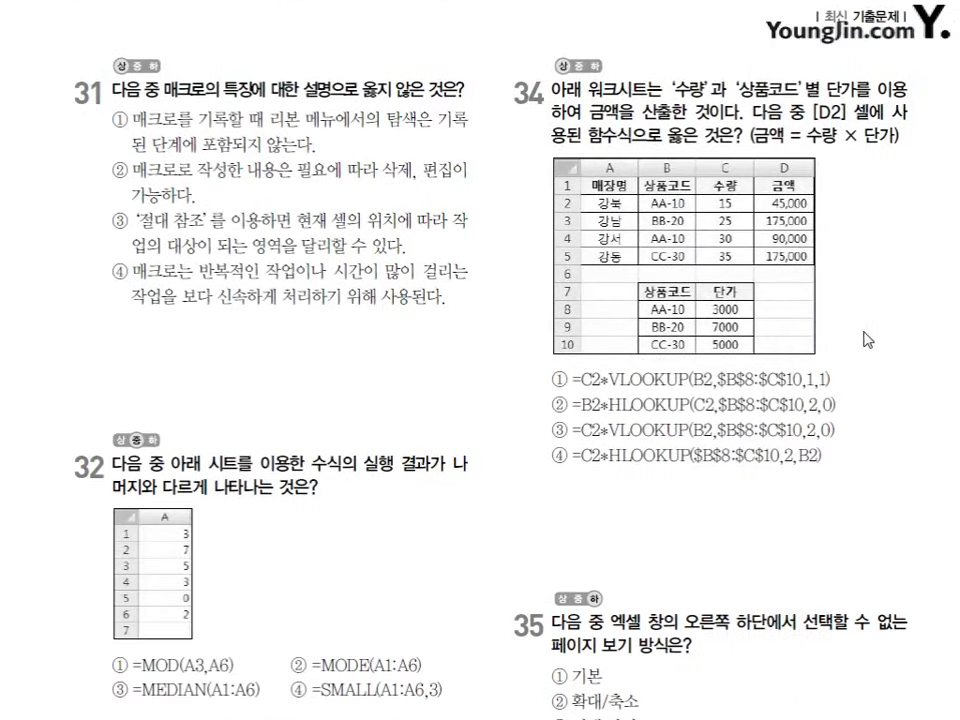
{"action": "key", "text": "ctrl+p"}
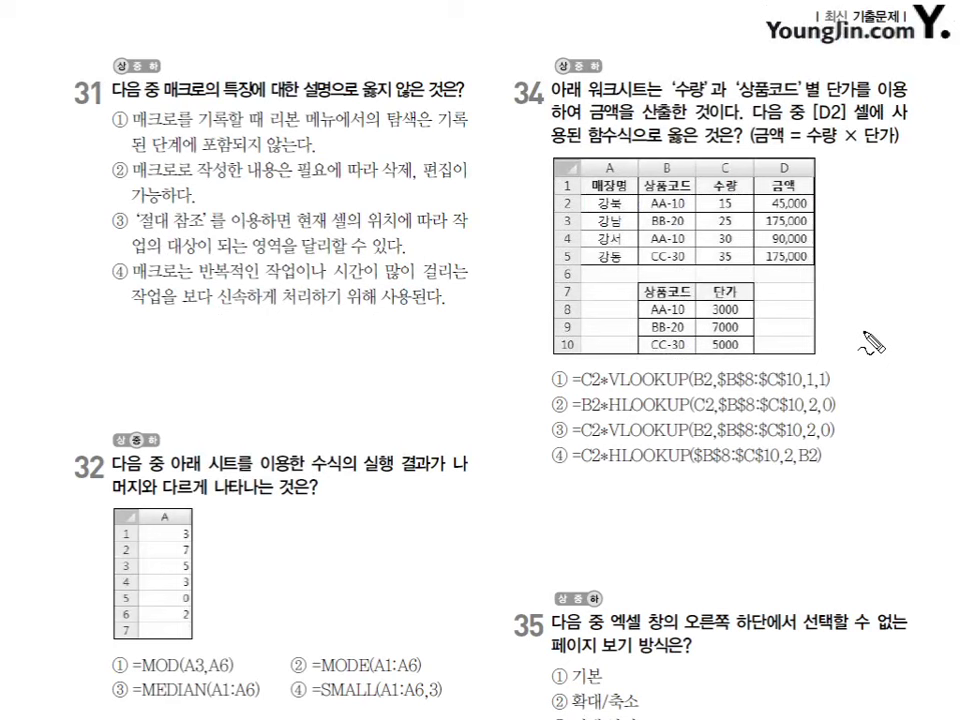